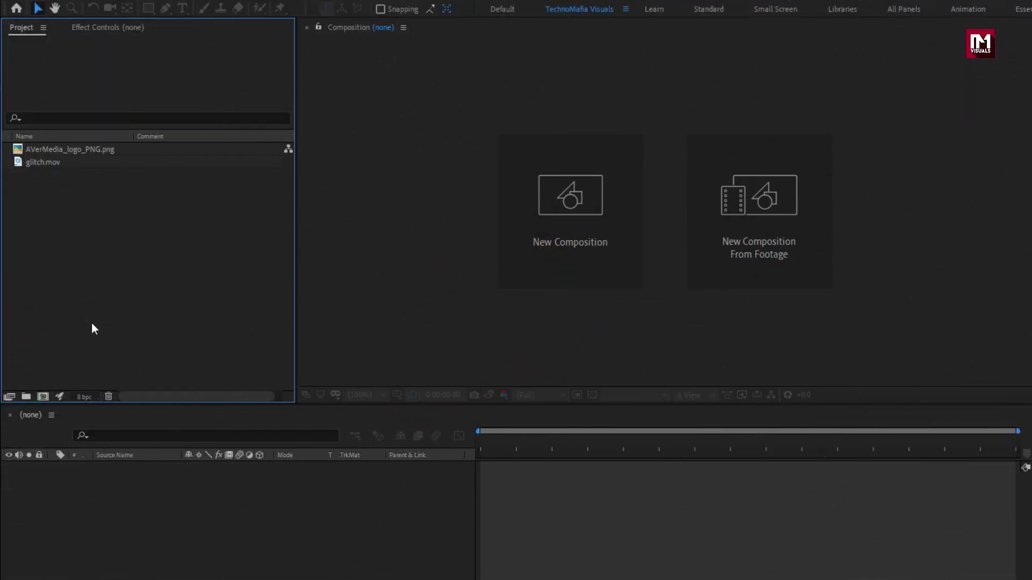
Create a 1920 x 1080 HD composition named Logo_reveal at 30 fps with a duration of 0:00:05:00.
{"action": "left_click", "coordinate": [74, 154]}
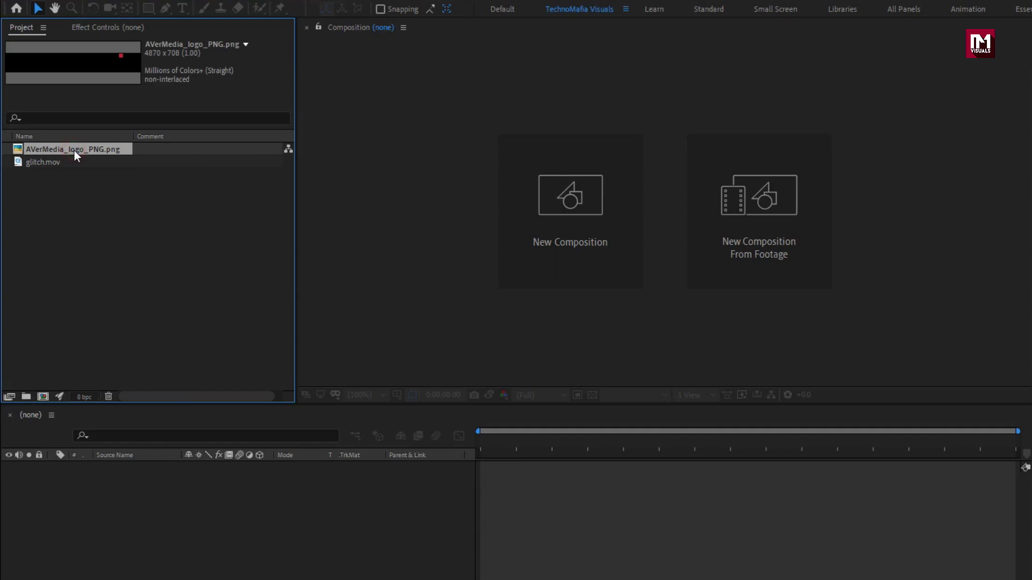
{"action": "left_click", "coordinate": [74, 159]}
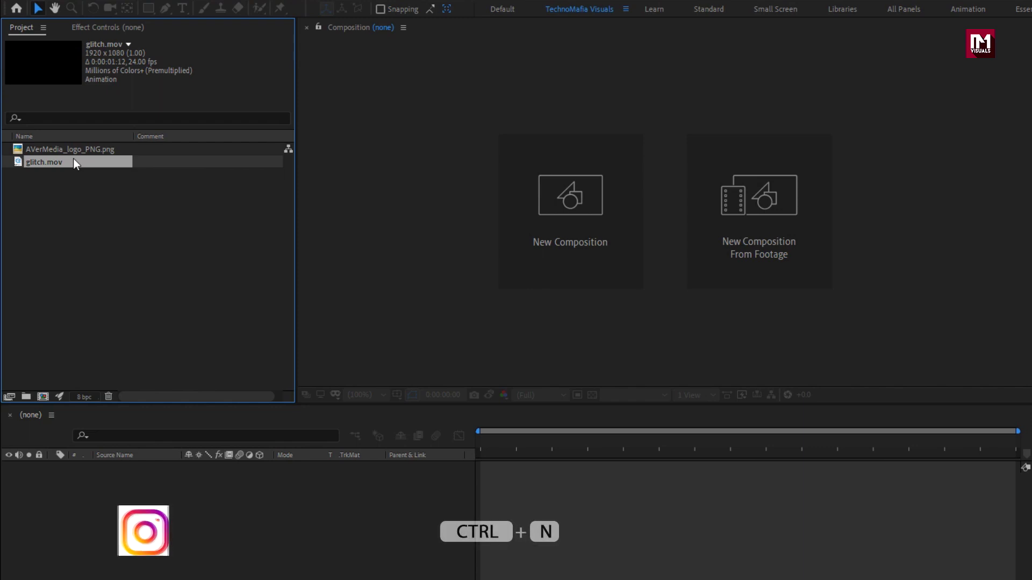
{"action": "left_click", "coordinate": [522, 237]}
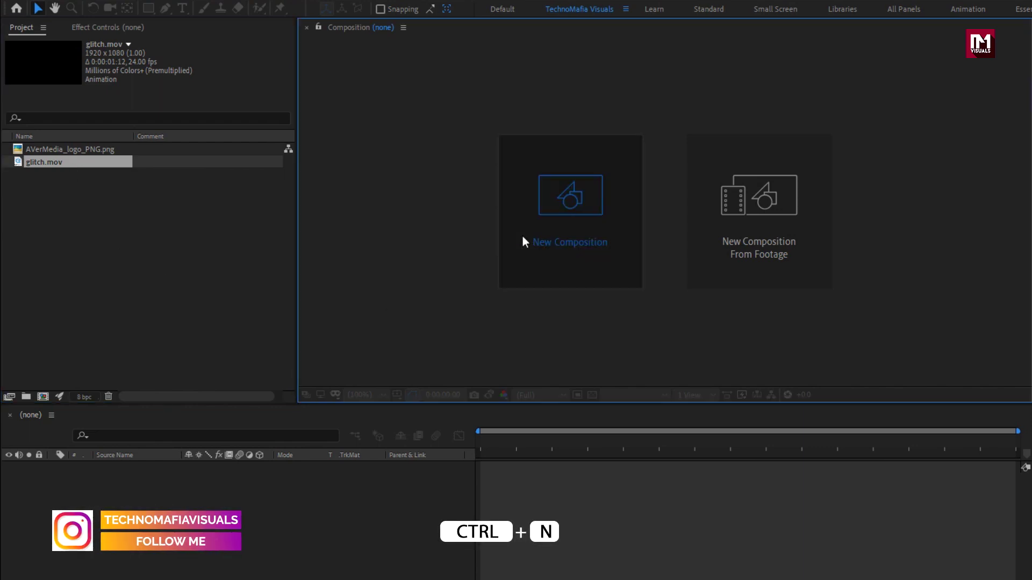
{"action": "type", "text": "Logo"}
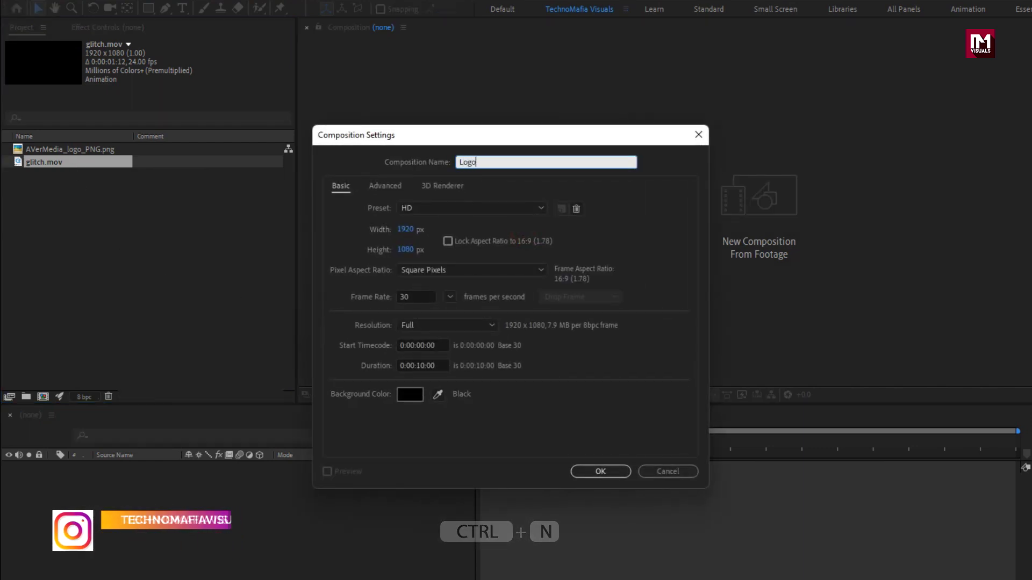
{"action": "type", "text": "_reveal"}
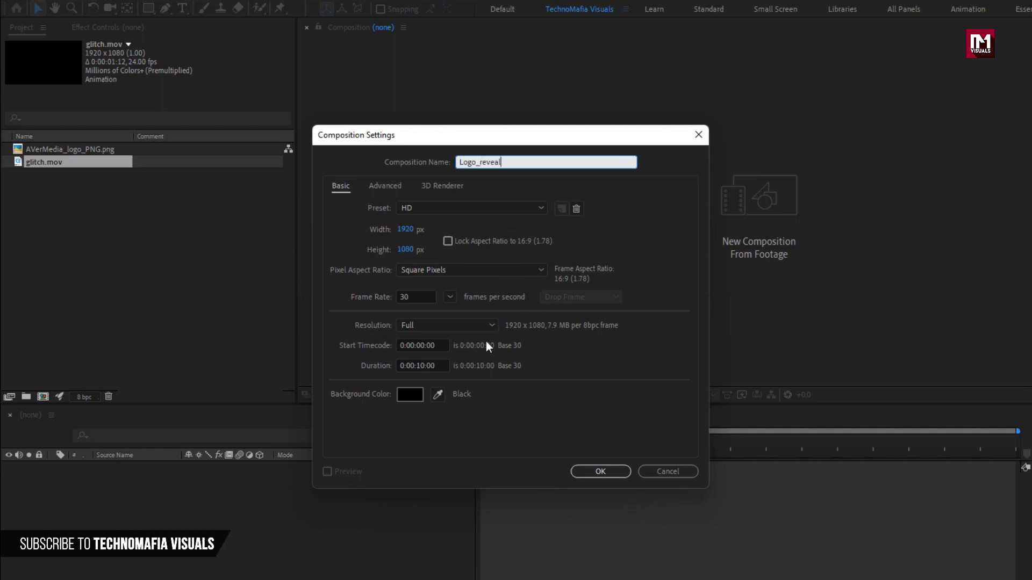
{"action": "double_click", "coordinate": [426, 366]}
{"action": "key", "text": "BackSpace"}
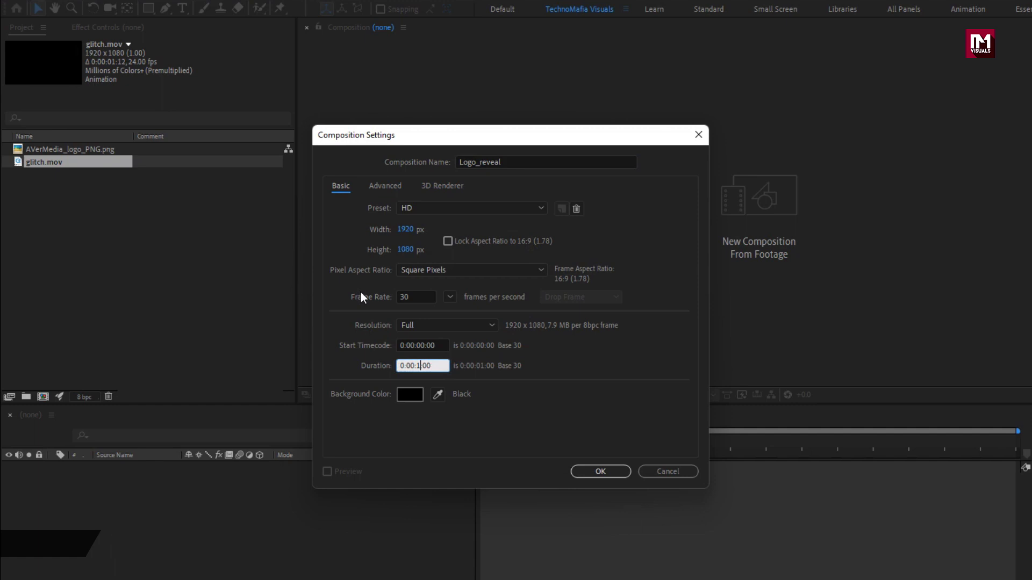
{"action": "type", "text": "05"}
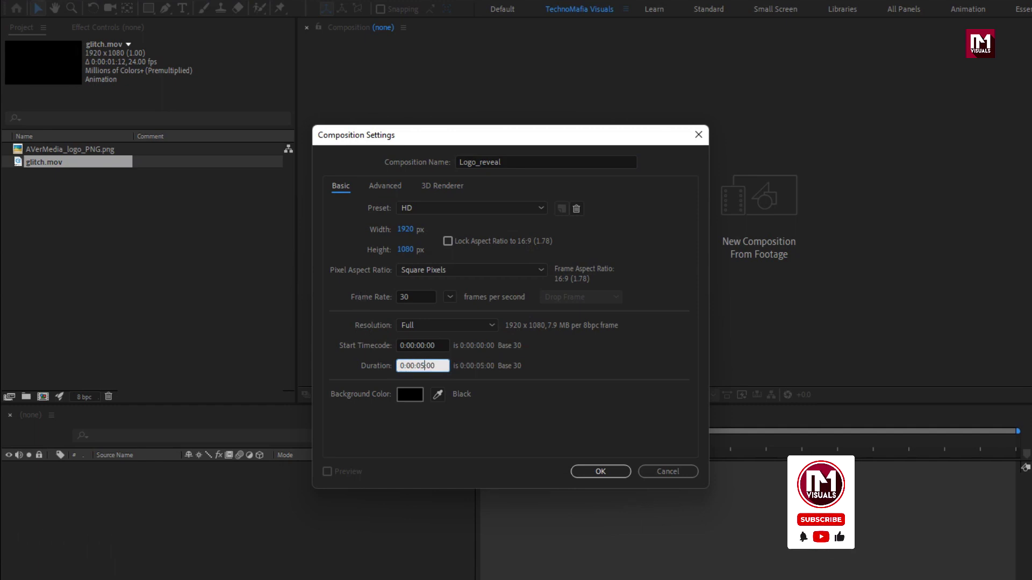
{"action": "left_click", "coordinate": [594, 472]}
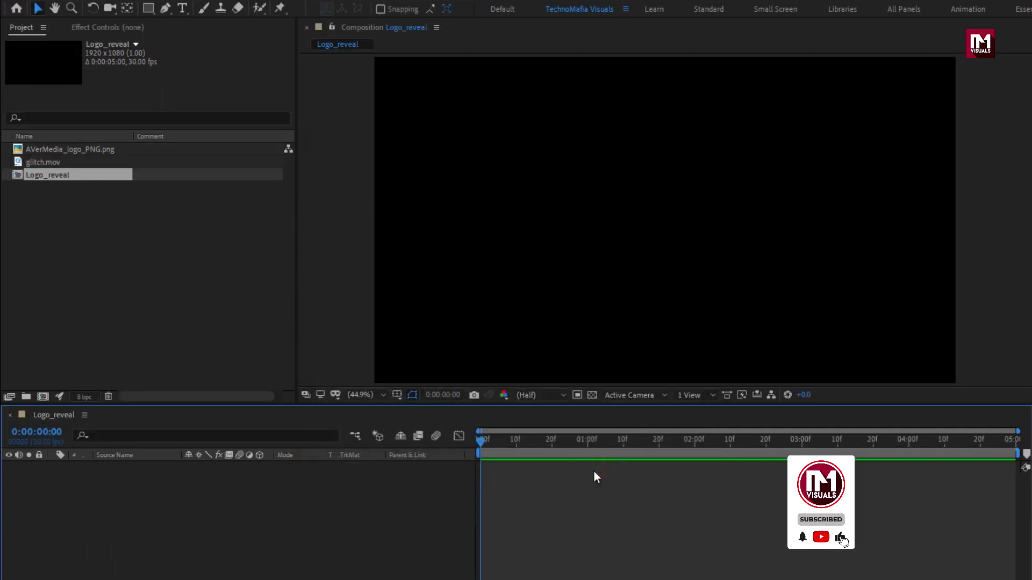
Add a black full-frame solid named BG to the Logo_reveal composition.
{"action": "right_click", "coordinate": [197, 472]}
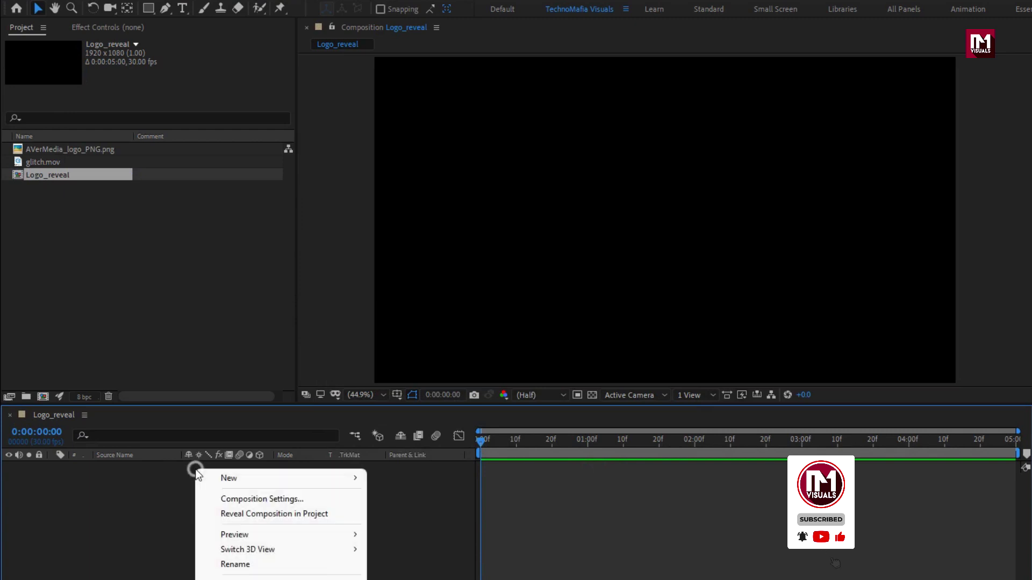
{"action": "mouse_move", "coordinate": [273, 475]}
{"action": "left_click", "coordinate": [400, 515]}
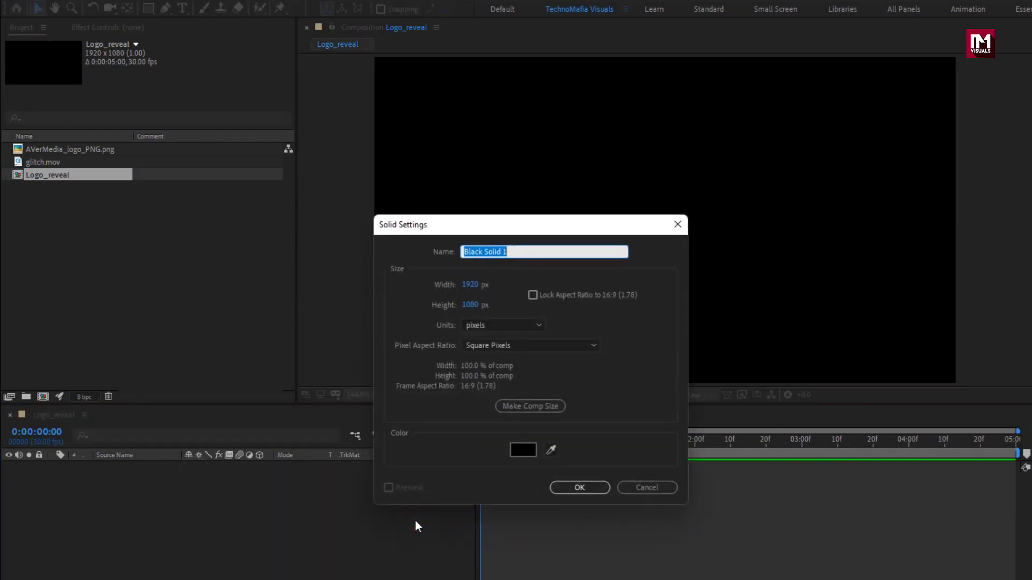
{"action": "type", "text": "BG"}
{"action": "left_click", "coordinate": [572, 486]}
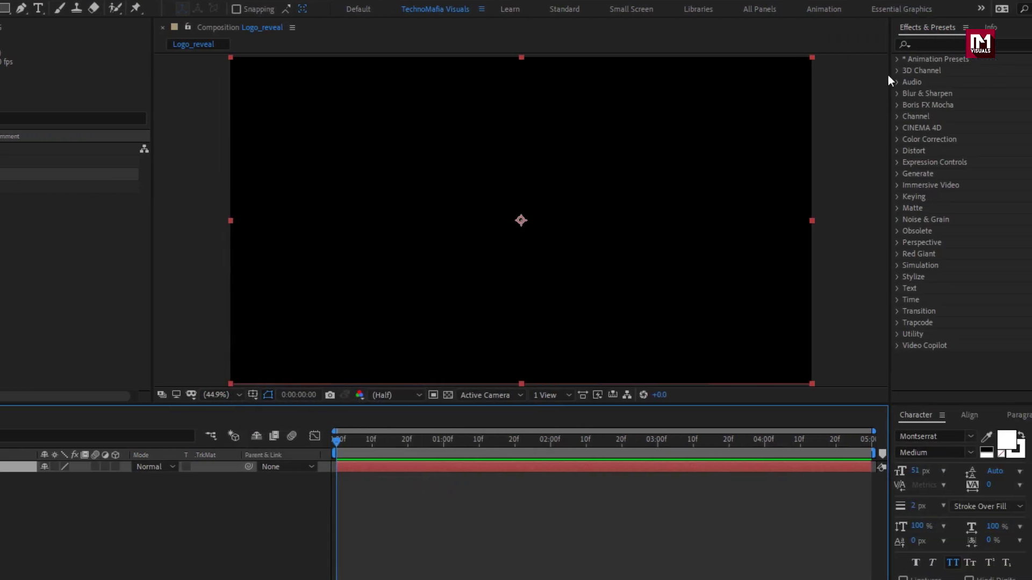
Find the Gradient Ramp effect and apply it to the BG layer.
{"action": "left_click", "coordinate": [932, 44]}
{"action": "type", "text": "ramp"}
{"action": "left_click_drag", "start_coordinate": [934, 78], "coordinate": [485, 217]}
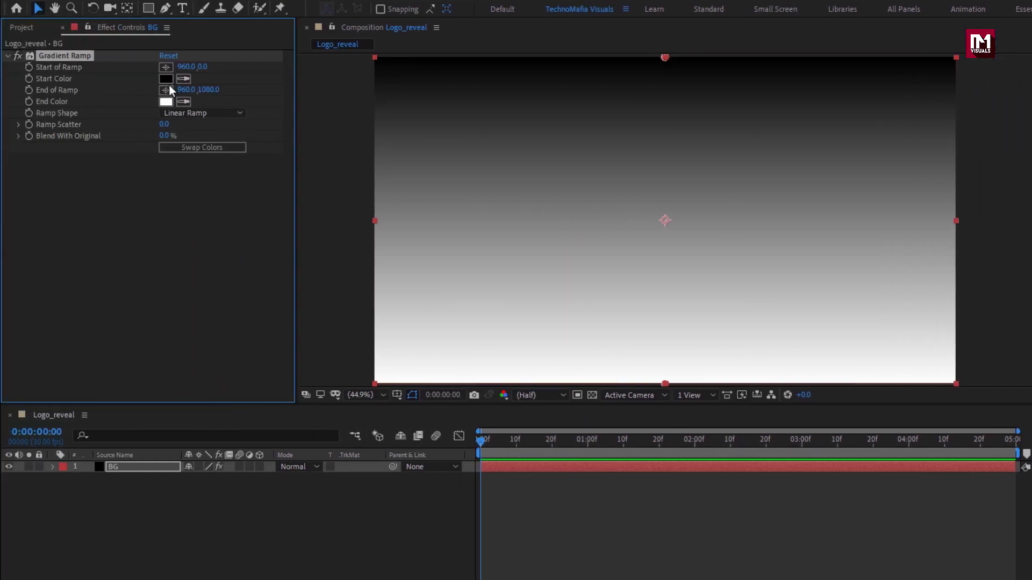
Set the BG gradient's start color to a very dark green and its end color to black (000000).
{"action": "left_click", "coordinate": [166, 79]}
{"action": "mouse_move", "coordinate": [375, 383]}
{"action": "left_mouse_down"}
{"action": "mouse_move", "coordinate": [375, 353]}
{"action": "mouse_move", "coordinate": [357, 346]}
{"action": "mouse_move", "coordinate": [357, 367]}
{"action": "left_mouse_up"}
{"action": "left_click", "coordinate": [473, 221]}
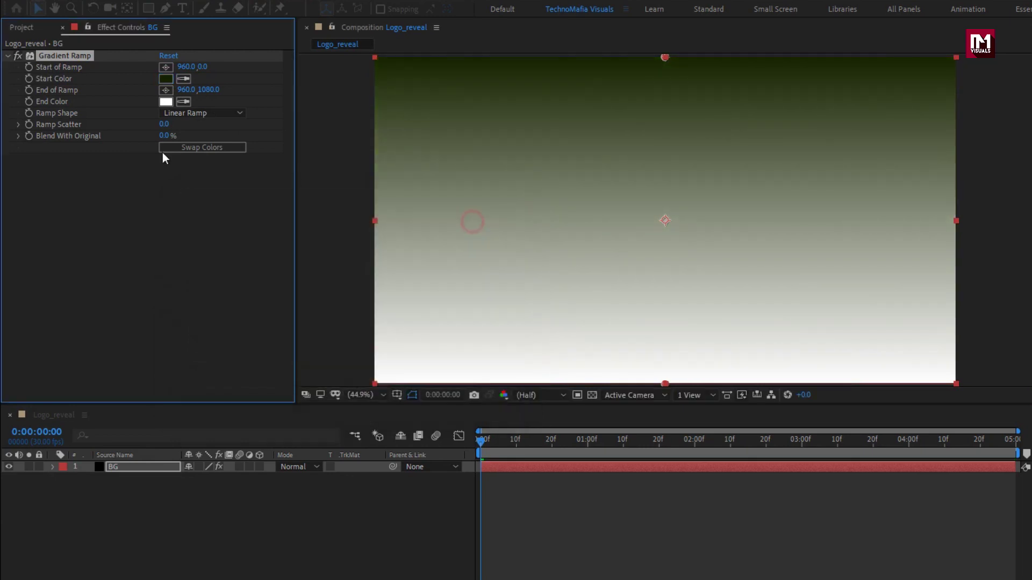
{"action": "left_click", "coordinate": [166, 101]}
{"action": "left_click_drag", "start_coordinate": [265, 271], "coordinate": [360, 391]}
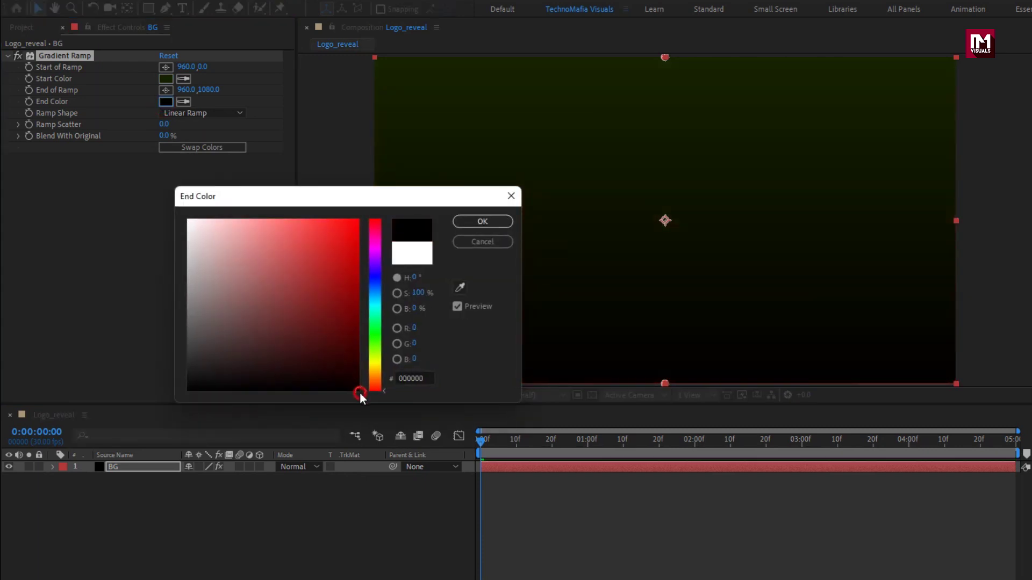
{"action": "left_click", "coordinate": [473, 221]}
Make the gradient a Radial Ramp running from the frame centre to the lower-right corner, and adjust its ramp scatter.
{"action": "left_click", "coordinate": [165, 67]}
{"action": "left_click", "coordinate": [665, 221]}
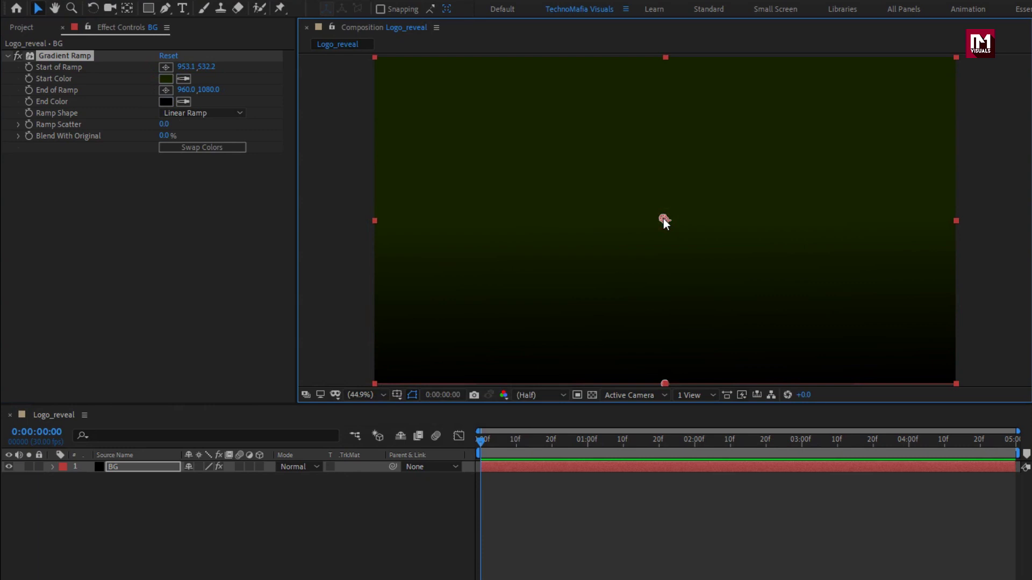
{"action": "left_click", "coordinate": [165, 90]}
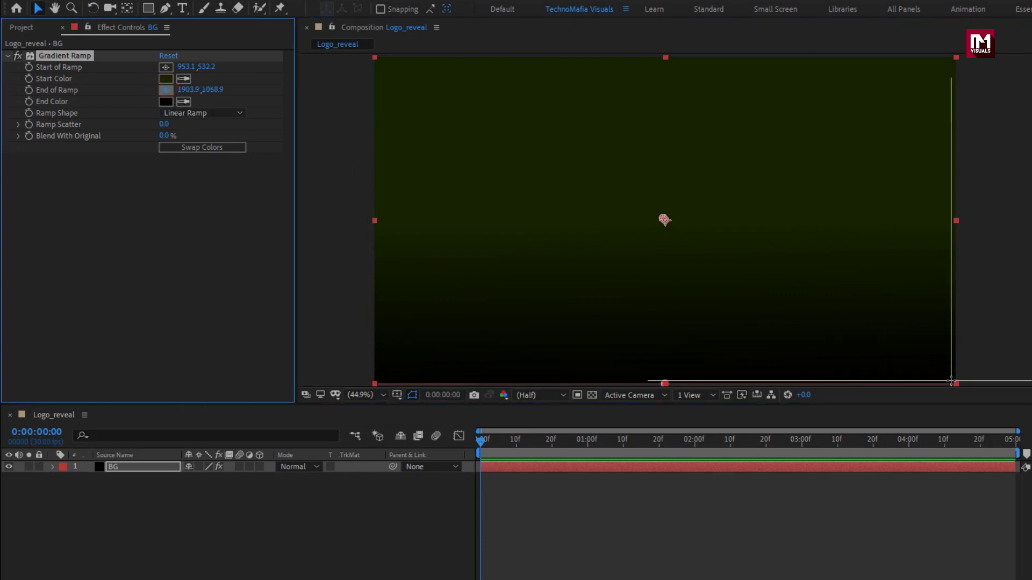
{"action": "left_click", "coordinate": [951, 382]}
{"action": "left_click", "coordinate": [204, 118]}
{"action": "left_click", "coordinate": [203, 141]}
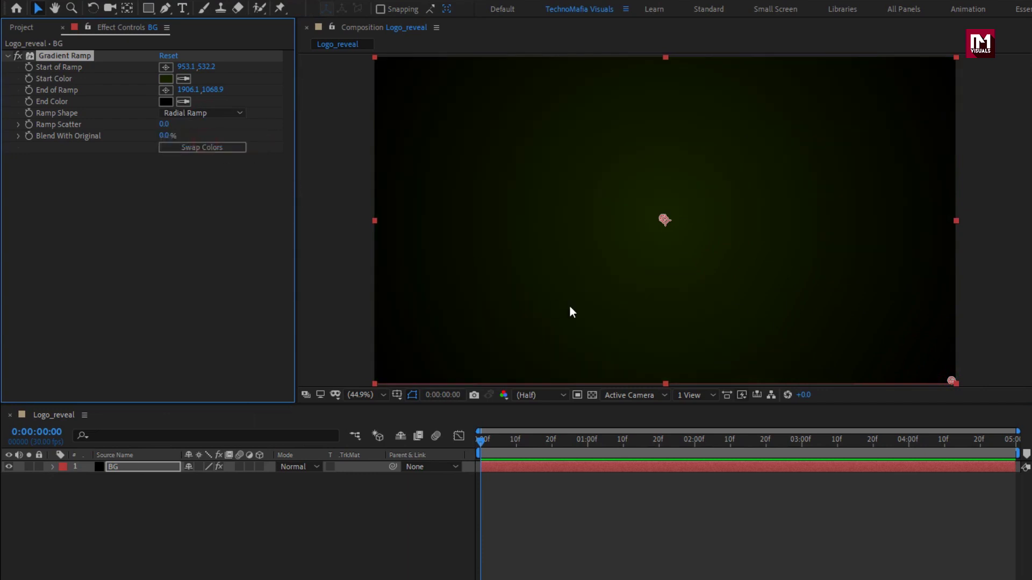
{"action": "left_click", "coordinate": [164, 124]}
Place AVerMedia_logo_PNG.png above the BG layer and scale it to 21%.
{"action": "left_click", "coordinate": [23, 28]}
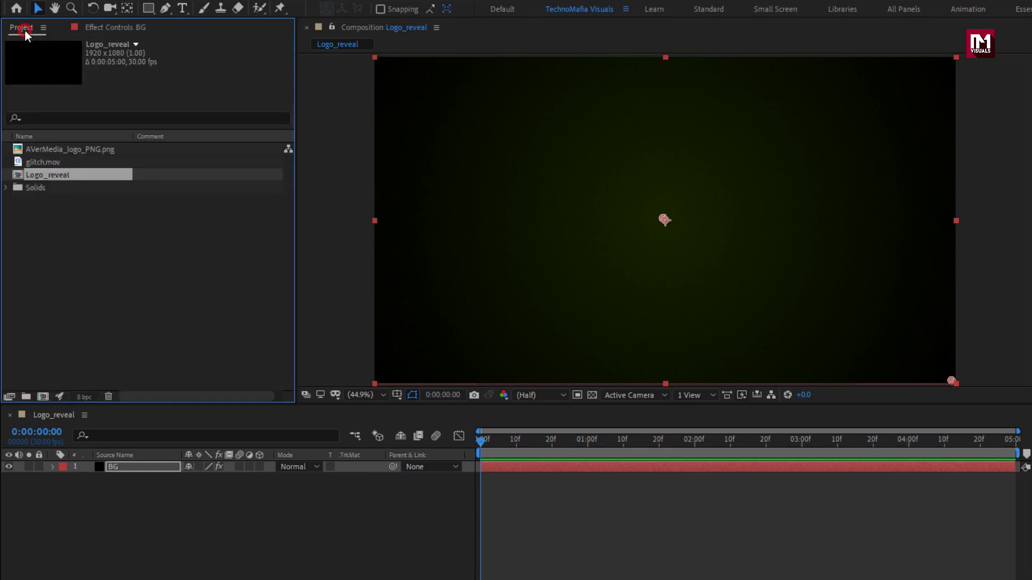
{"action": "left_click_drag", "start_coordinate": [48, 153], "coordinate": [144, 463]}
{"action": "key", "text": "s"}
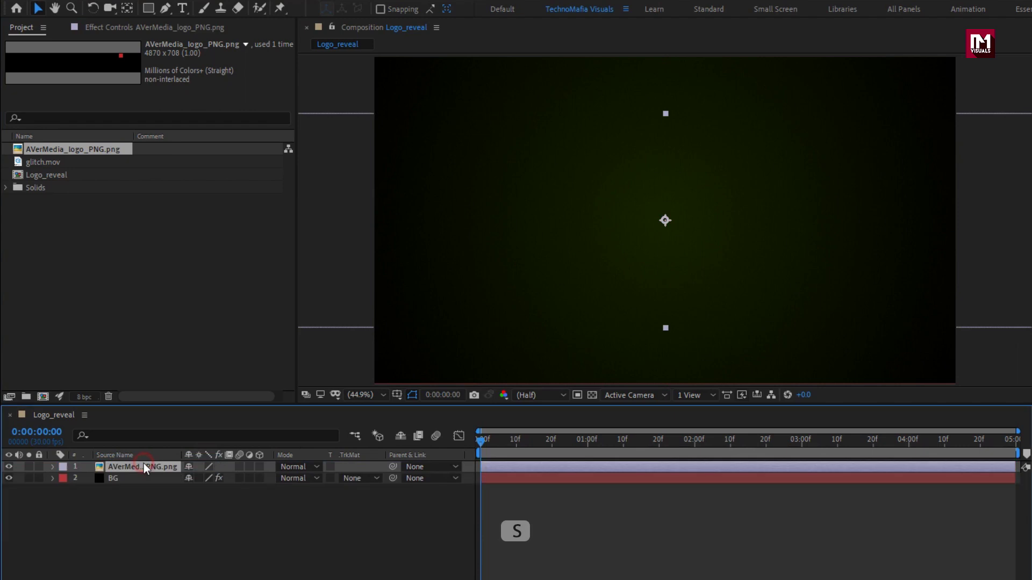
{"action": "left_click_drag", "start_coordinate": [217, 479], "coordinate": [182, 482]}
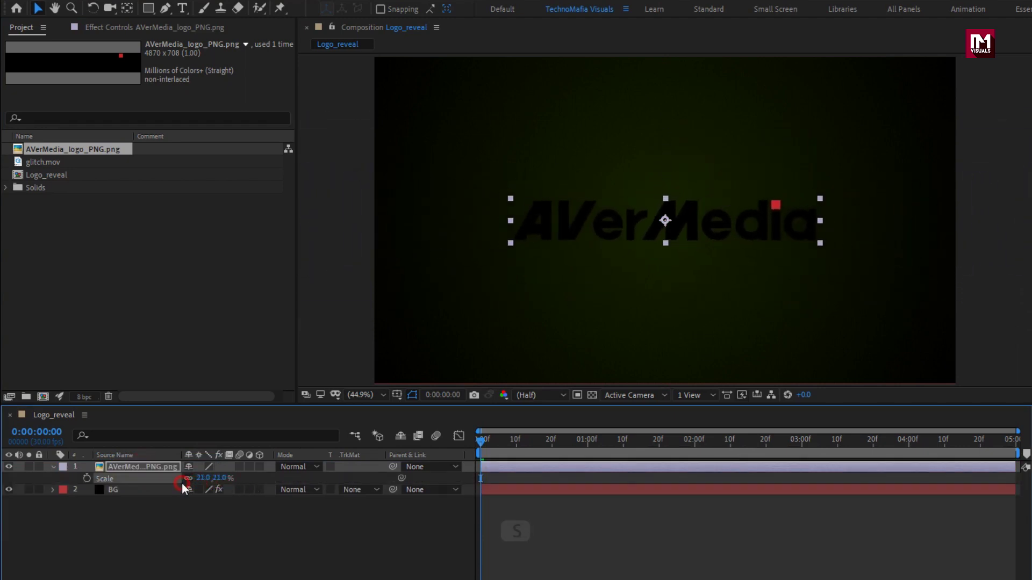
{"action": "left_click", "coordinate": [54, 467]}
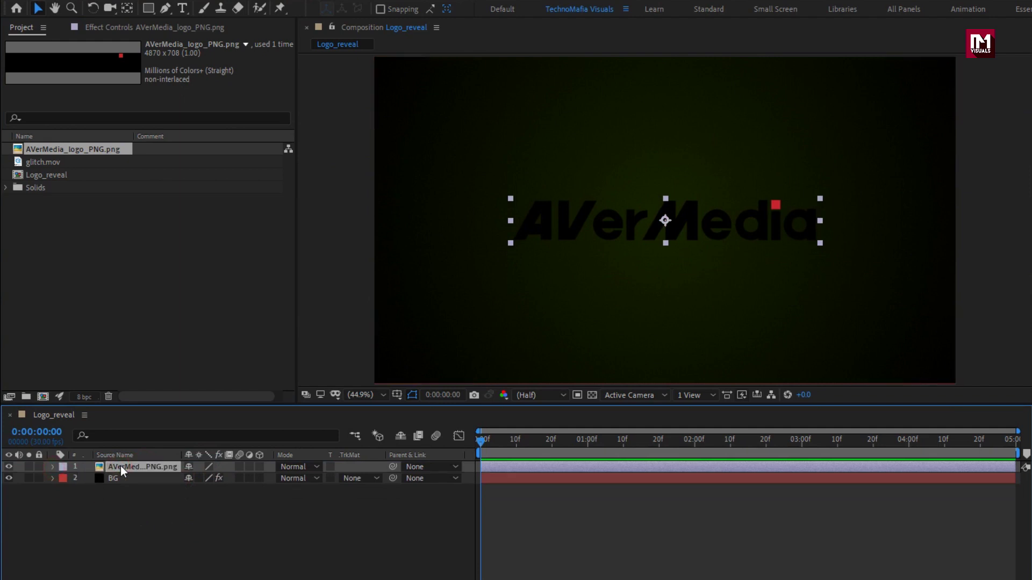
Pre-compose the logo image layer as Logo, moving all attributes into the new composition.
{"action": "right_click", "coordinate": [120, 466]}
{"action": "left_click", "coordinate": [162, 407]}
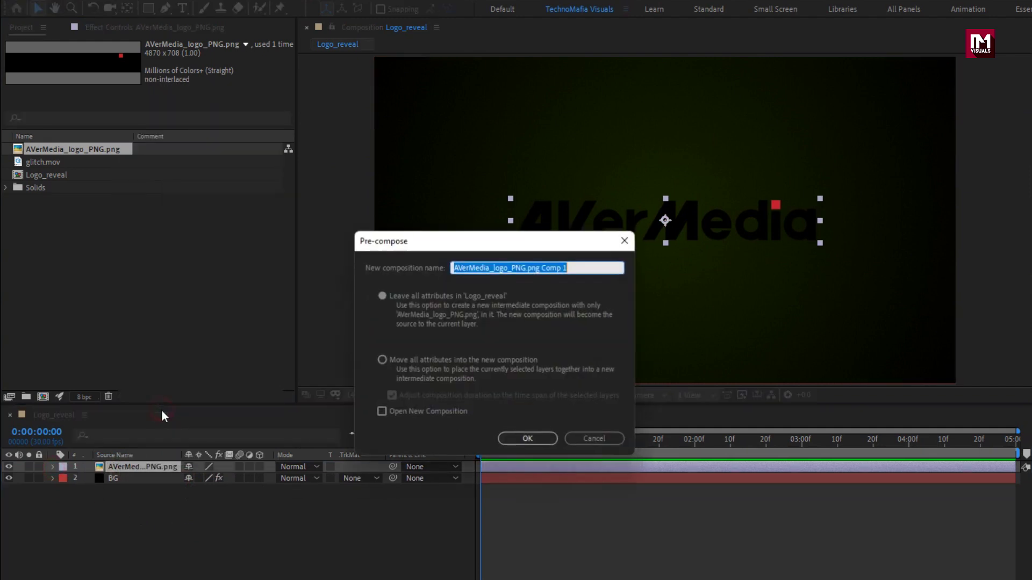
{"action": "type", "text": "Logo"}
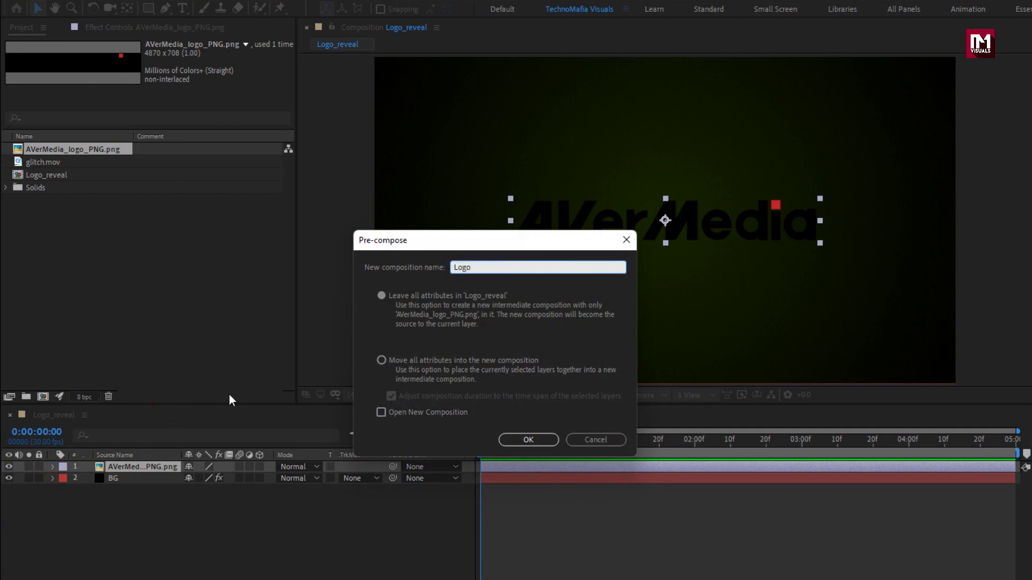
{"action": "left_click", "coordinate": [383, 361]}
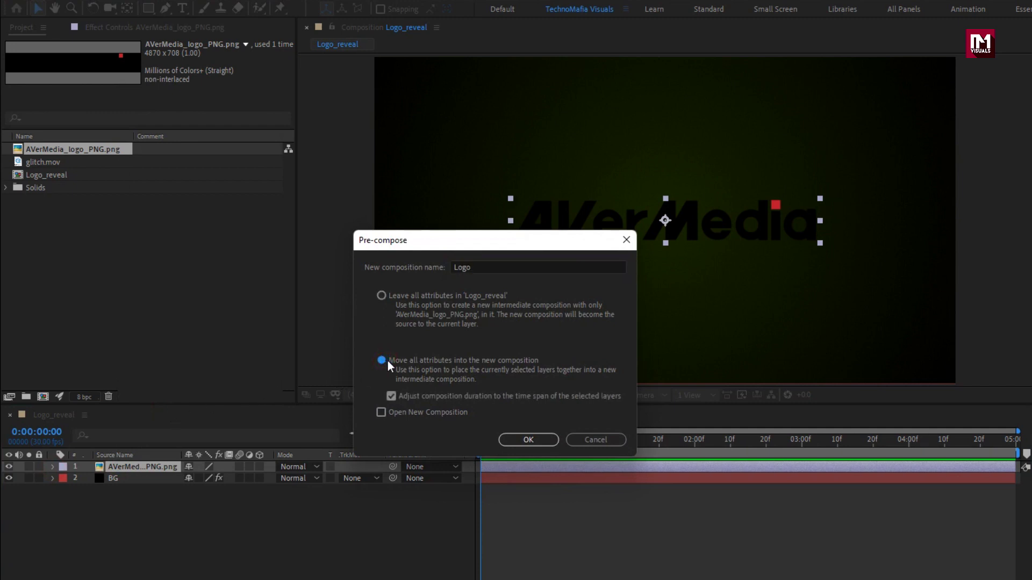
{"action": "left_click", "coordinate": [520, 440]}
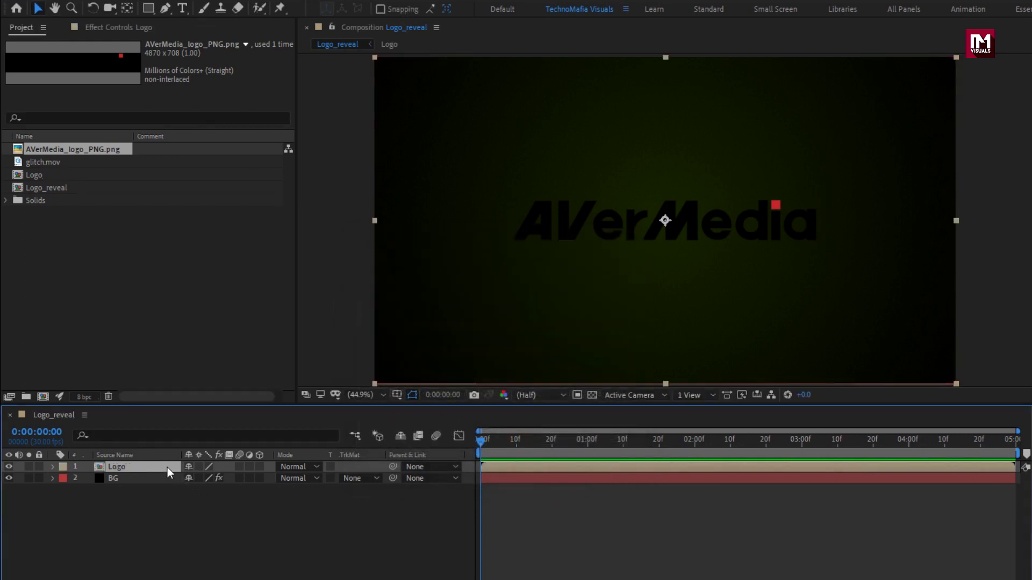
Auto-trace the Logo layer's alpha channel on the current frame to generate masks around the letters.
{"action": "left_click", "coordinate": [114, 9]}
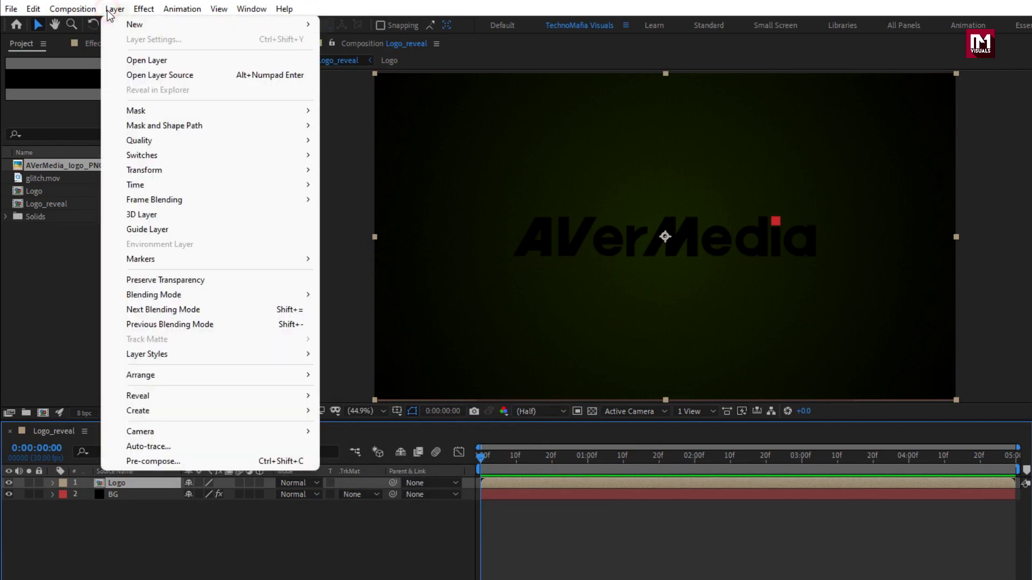
{"action": "left_click", "coordinate": [209, 446]}
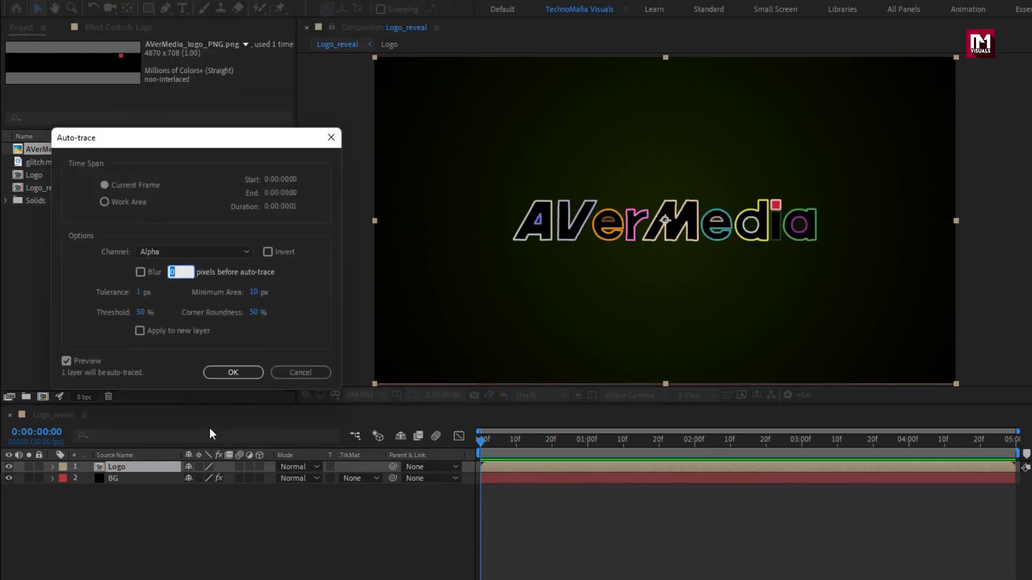
{"action": "left_click", "coordinate": [231, 373]}
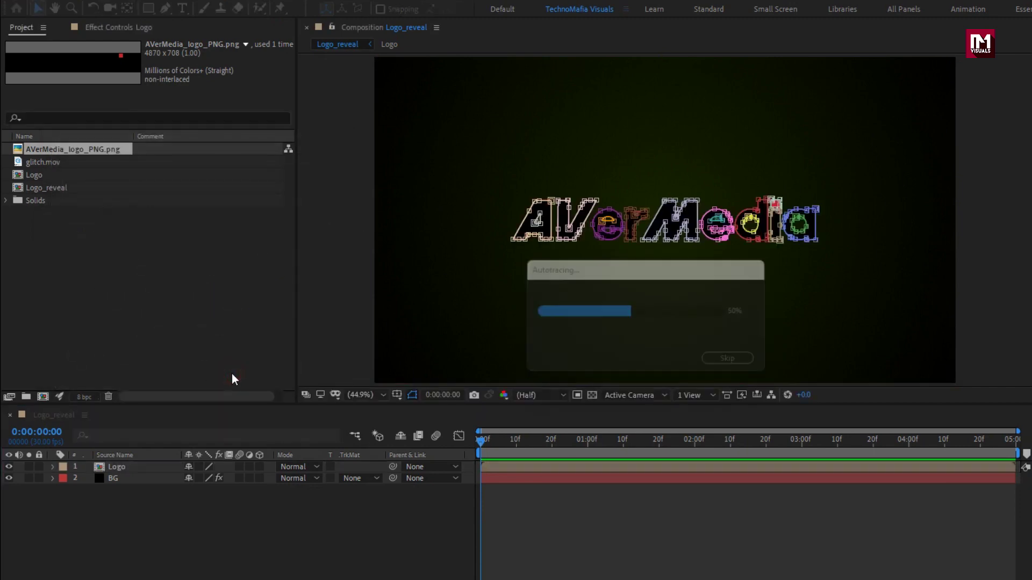
Delete the Mask Path keyframes of all the traced masks on the Logo layer and collapse its properties.
{"action": "left_click", "coordinate": [157, 465]}
{"action": "key", "text": "u"}
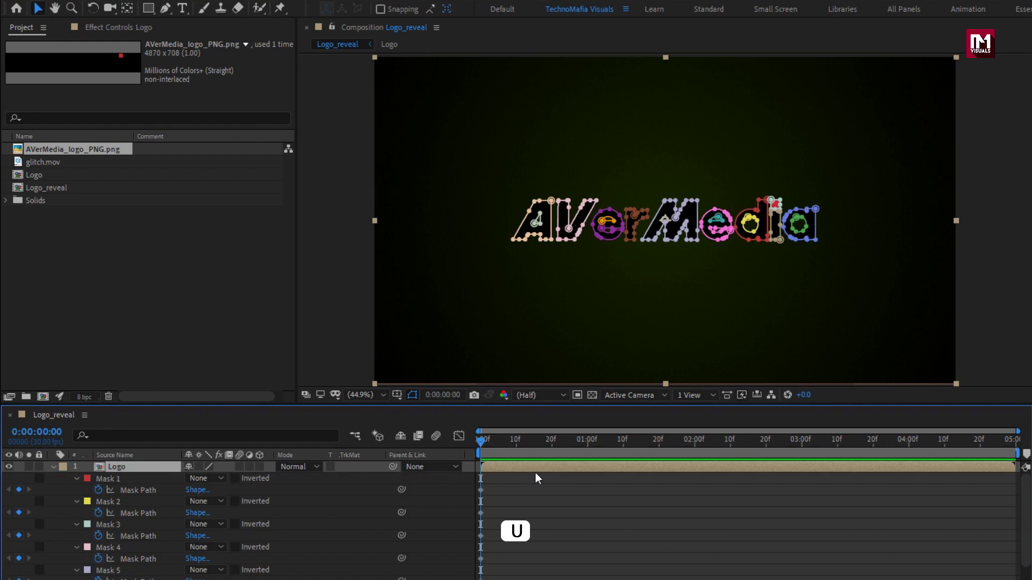
{"action": "left_click", "coordinate": [571, 441]}
{"action": "left_click_drag", "start_coordinate": [492, 483], "coordinate": [467, 579]}
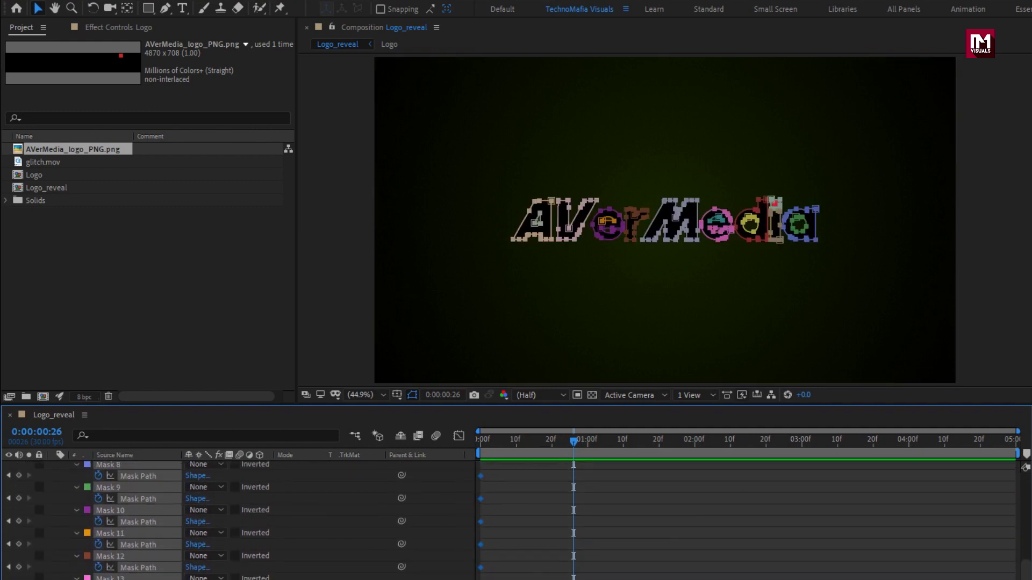
{"action": "key", "text": "Delete"}
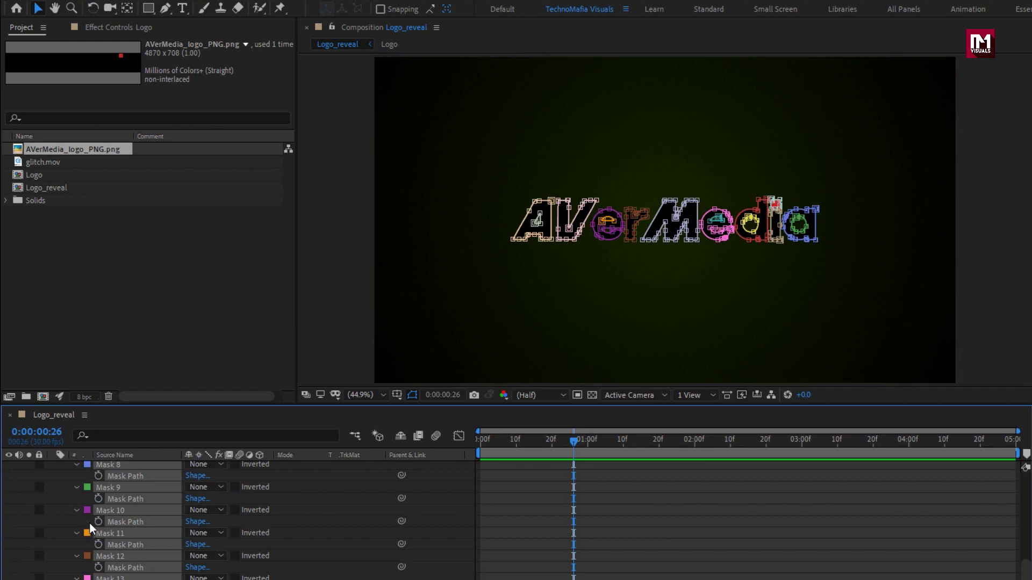
{"action": "scroll", "coordinate": [83, 521], "scroll_direction": "up", "scroll_amount": 10}
{"action": "left_click", "coordinate": [67, 490]}
{"action": "key", "text": "u"}
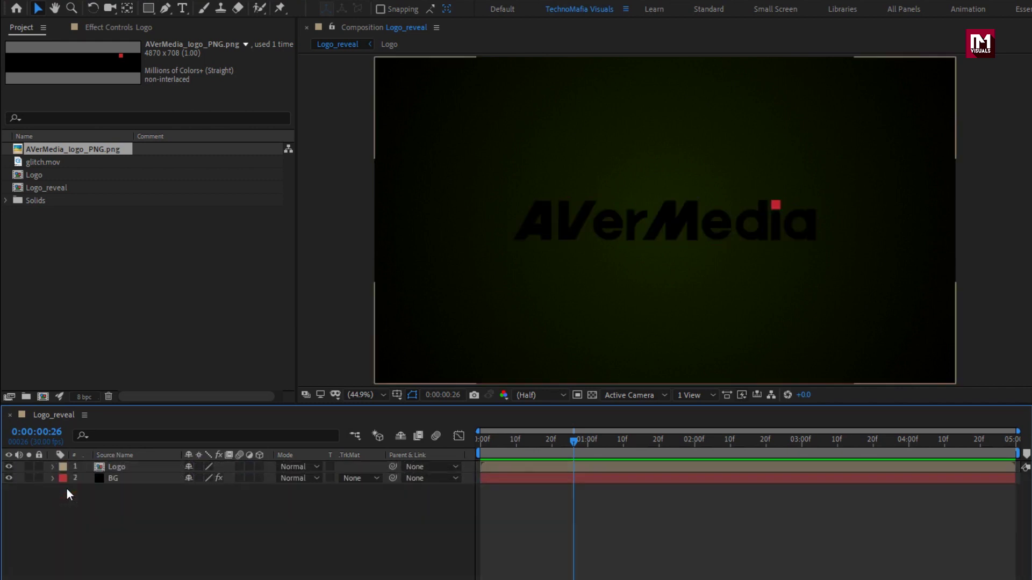
Apply the Video Copilot Saber effect to the Logo layer and choose its Neon preset.
{"action": "left_click", "coordinate": [120, 467]}
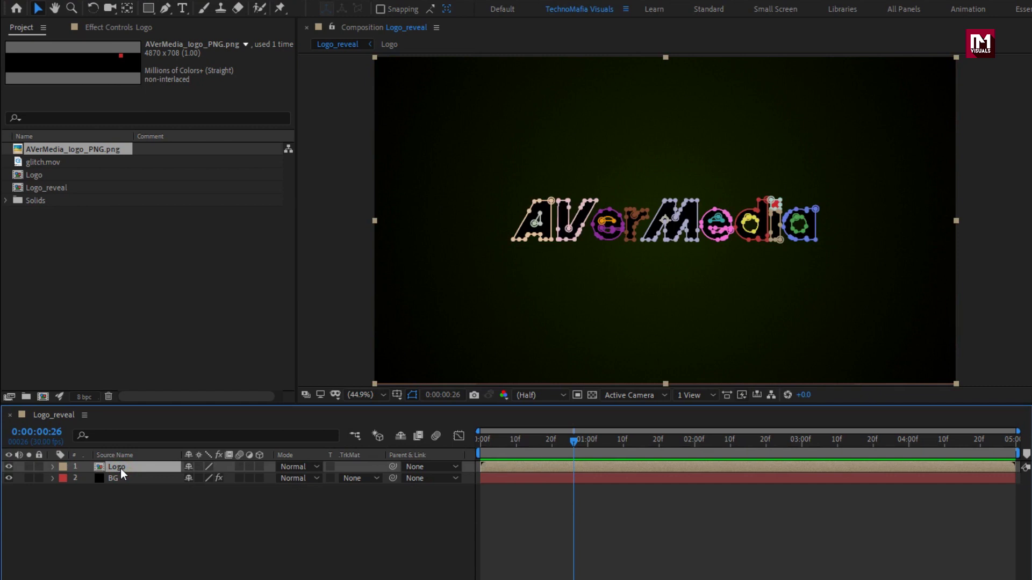
{"action": "left_click", "coordinate": [148, 1]}
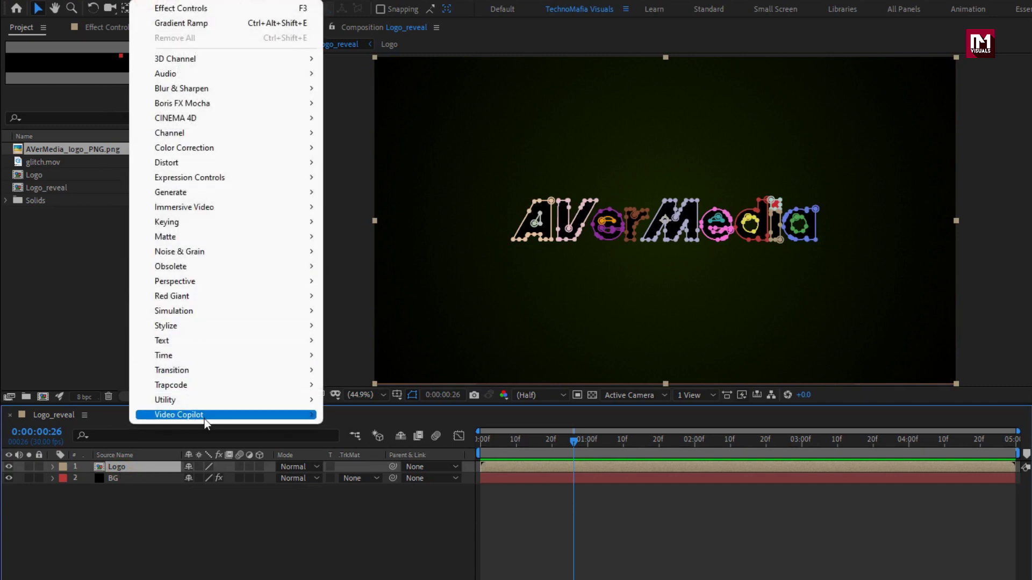
{"action": "mouse_move", "coordinate": [204, 417]}
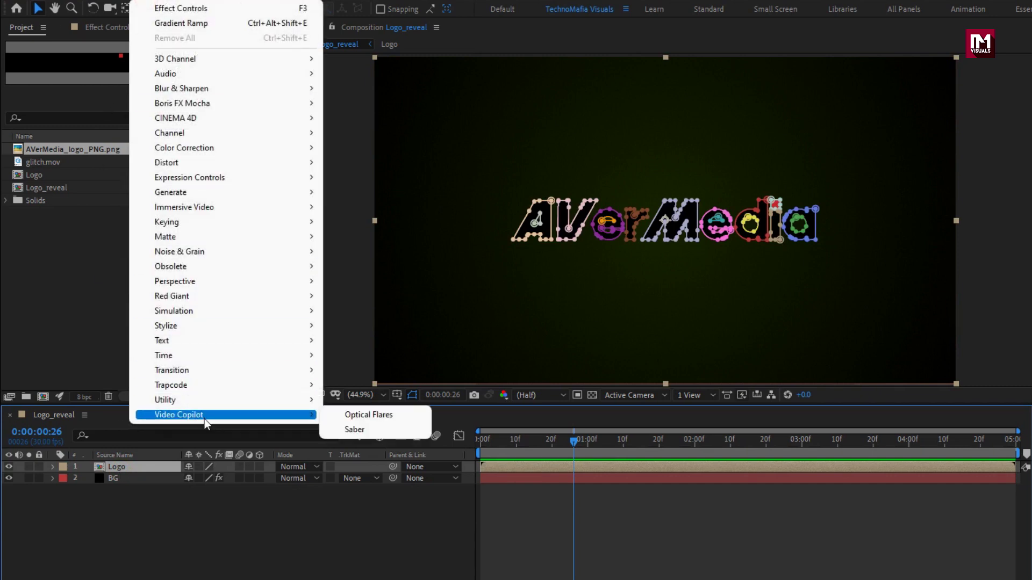
{"action": "left_click", "coordinate": [408, 430]}
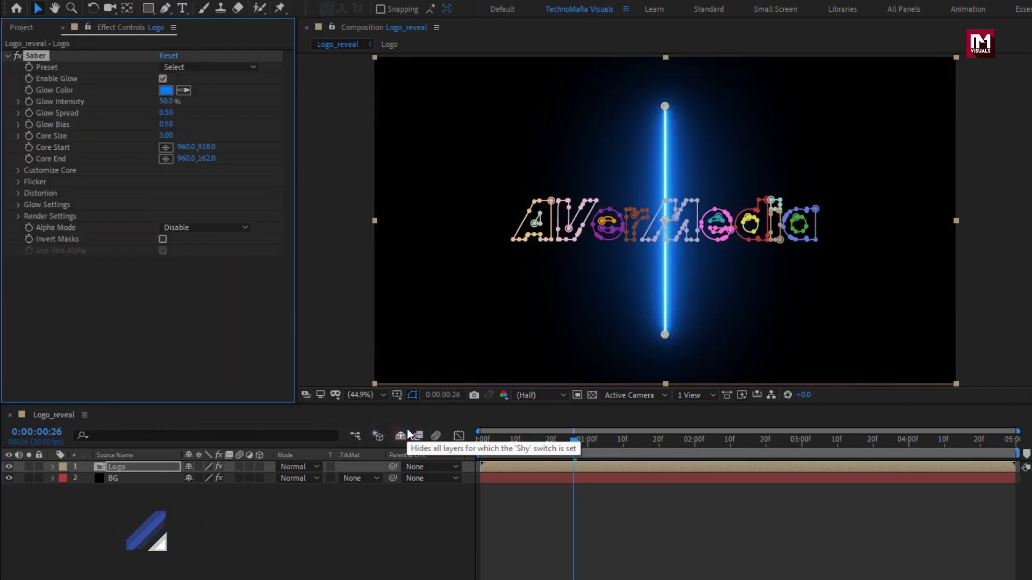
{"action": "left_click", "coordinate": [218, 69]}
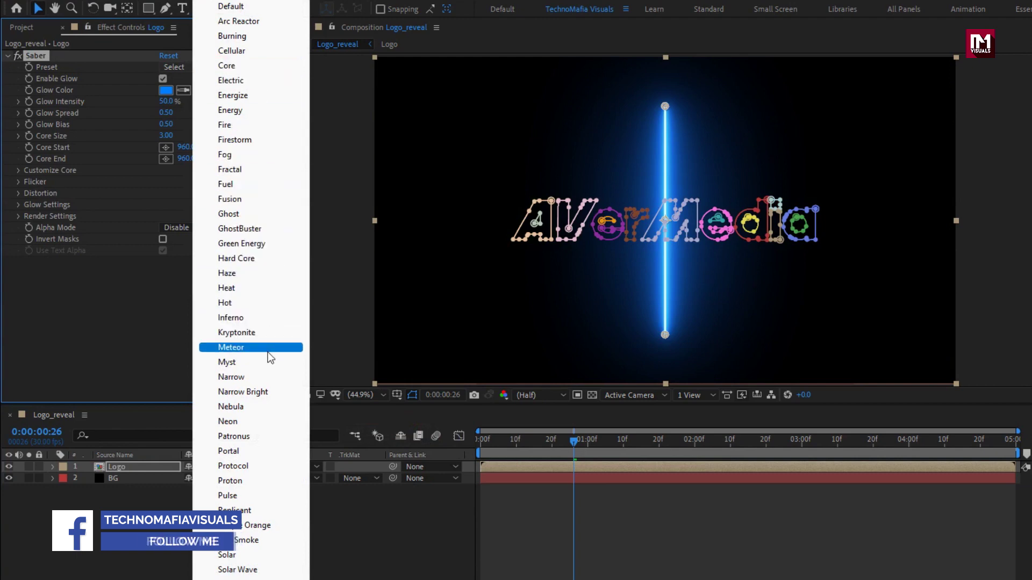
{"action": "left_click", "coordinate": [267, 421]}
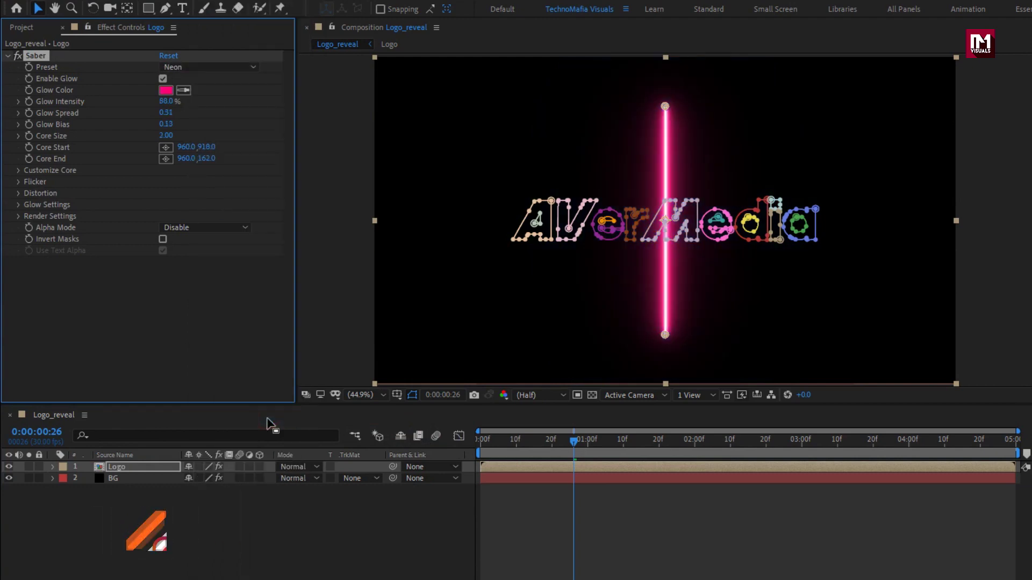
Set Saber's glow color to orange FF6C00.
{"action": "left_click", "coordinate": [167, 93]}
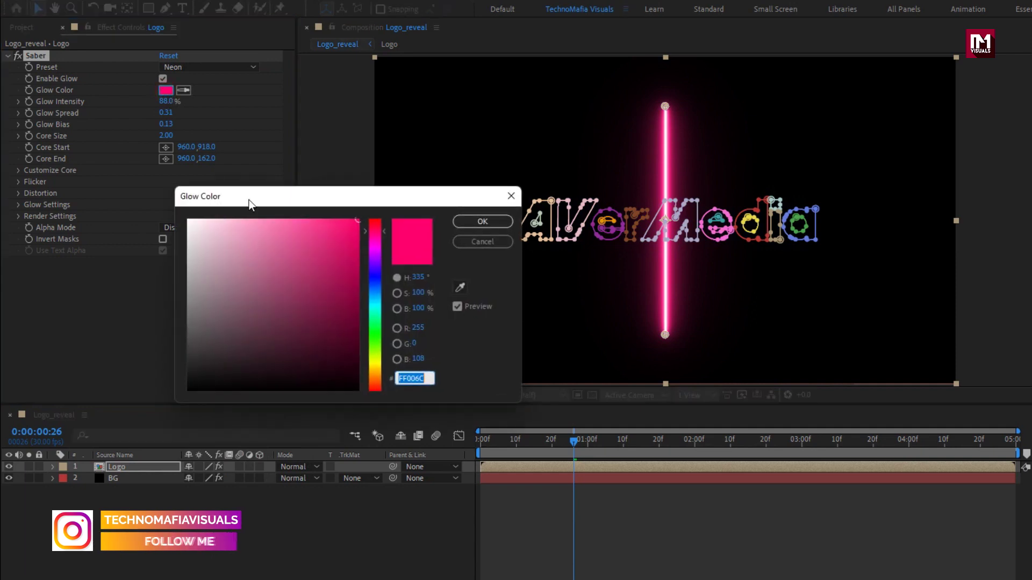
{"action": "left_click", "coordinate": [374, 373]}
{"action": "left_click_drag", "start_coordinate": [375, 378], "coordinate": [374, 380]}
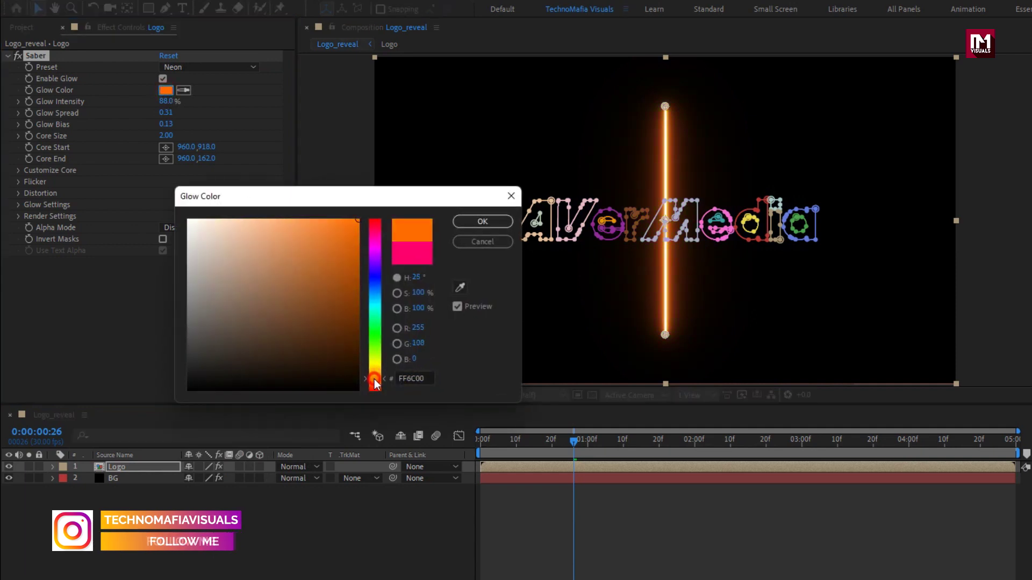
{"action": "left_click", "coordinate": [483, 222]}
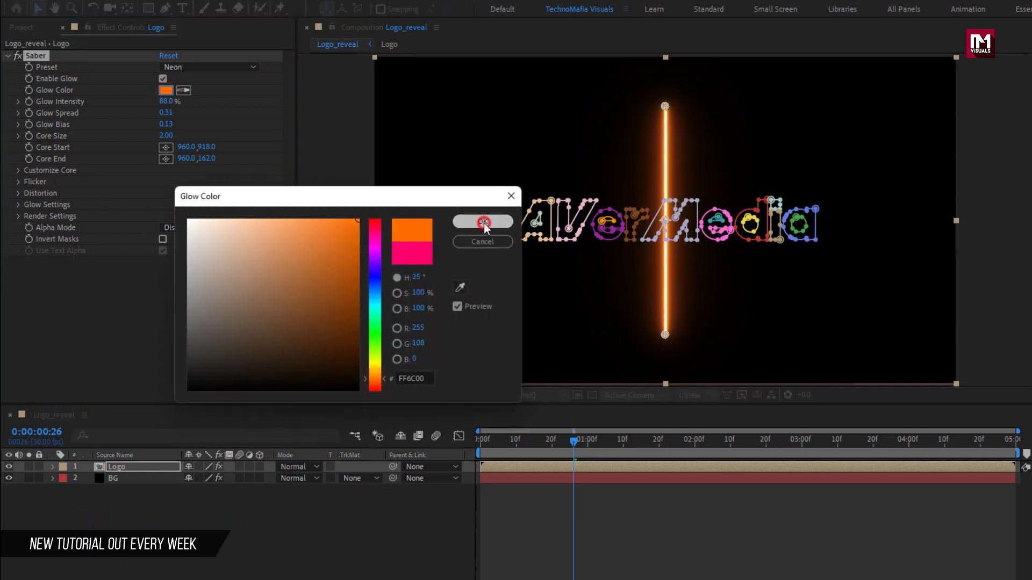
Set Saber's core type to Layer Masks and hide the mask outlines in the composition view.
{"action": "left_click", "coordinate": [19, 171]}
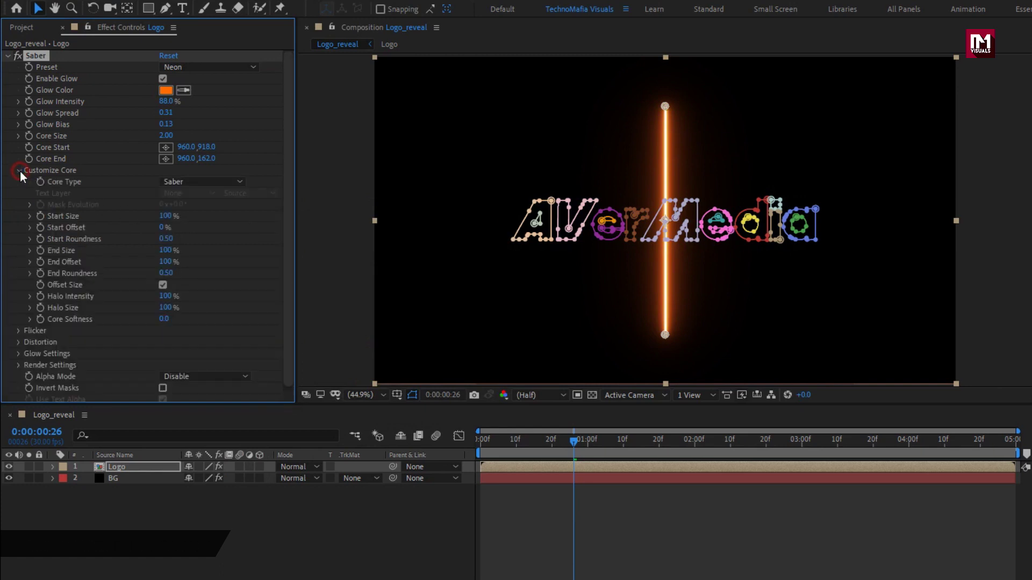
{"action": "left_click", "coordinate": [222, 182]}
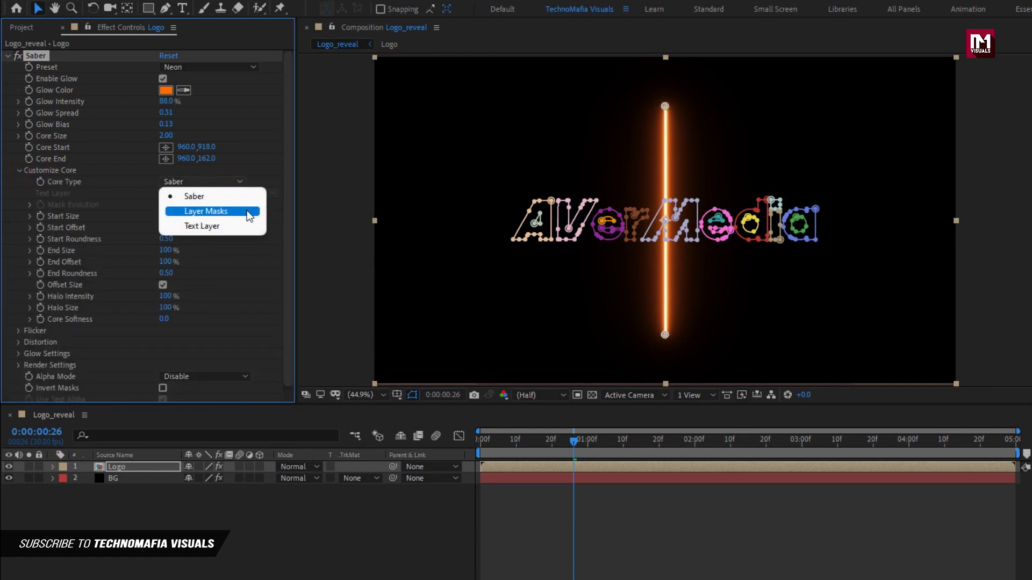
{"action": "left_click", "coordinate": [215, 211]}
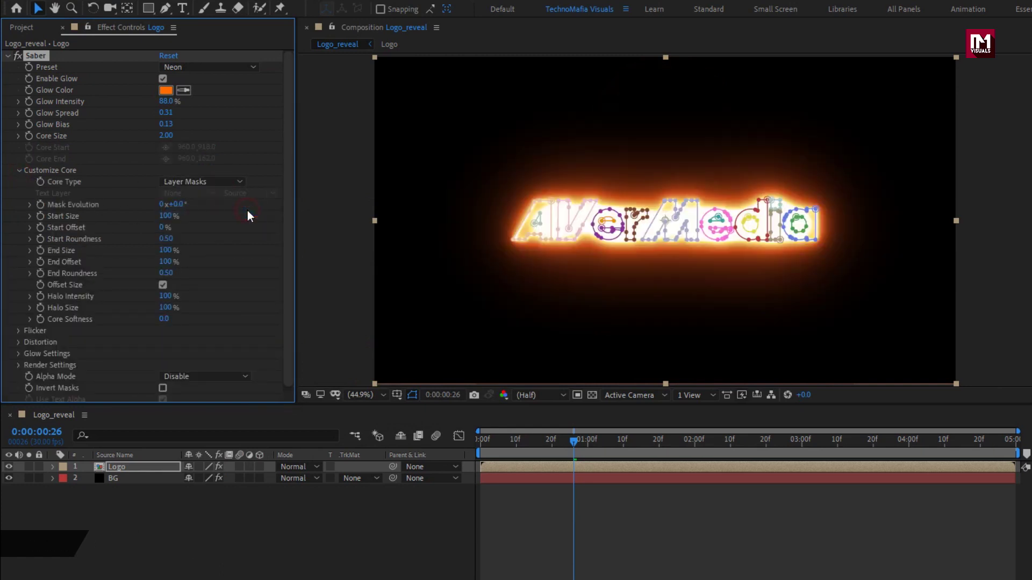
{"action": "left_click", "coordinate": [412, 395]}
Keyframe Saber's Glow Intensity on the first frame and at 30% at 0:00:02:00, and set Glow Bias to 0.35.
{"action": "left_click", "coordinate": [479, 442]}
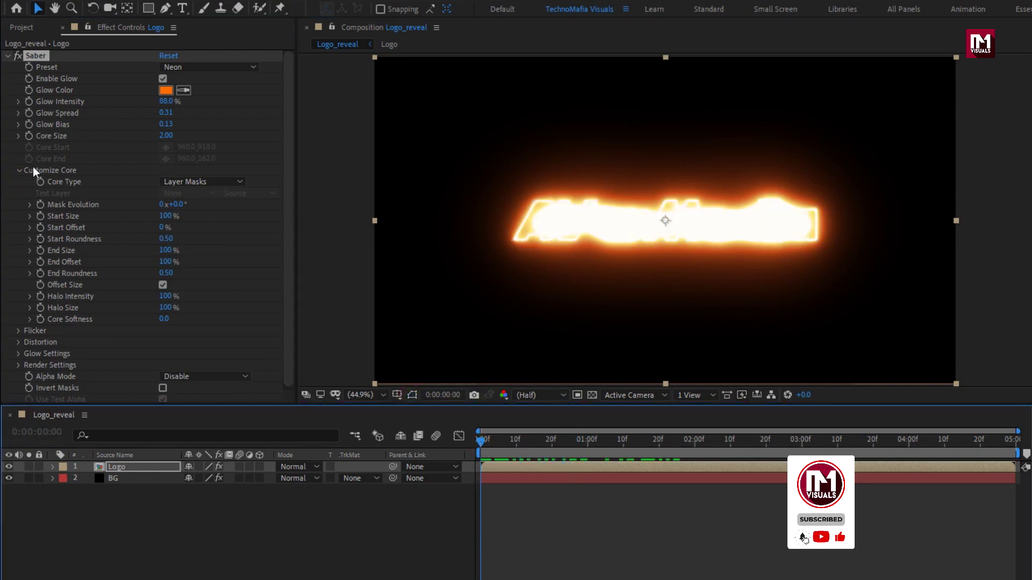
{"action": "left_click", "coordinate": [27, 102]}
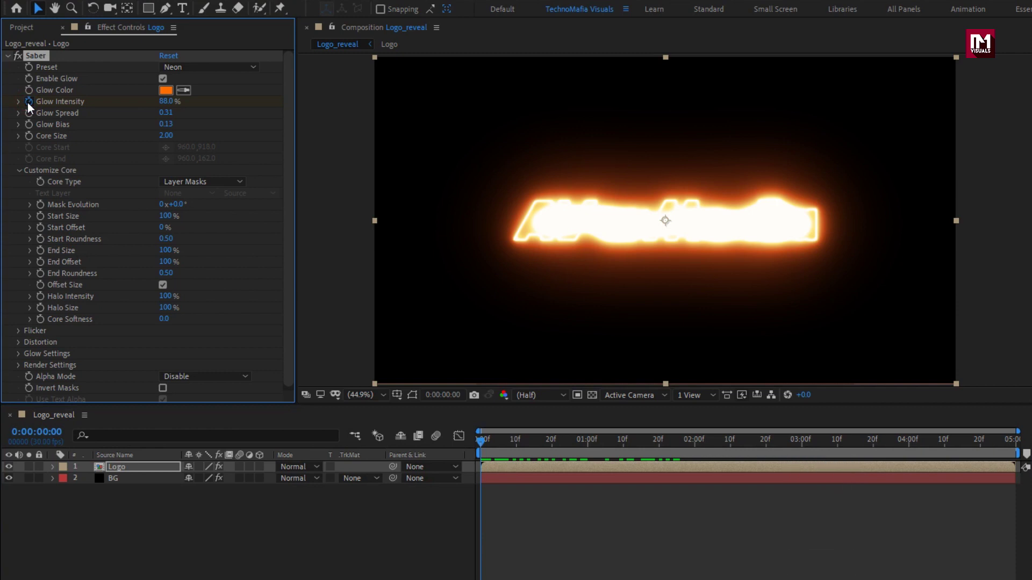
{"action": "left_click_drag", "start_coordinate": [541, 443], "coordinate": [693, 447]}
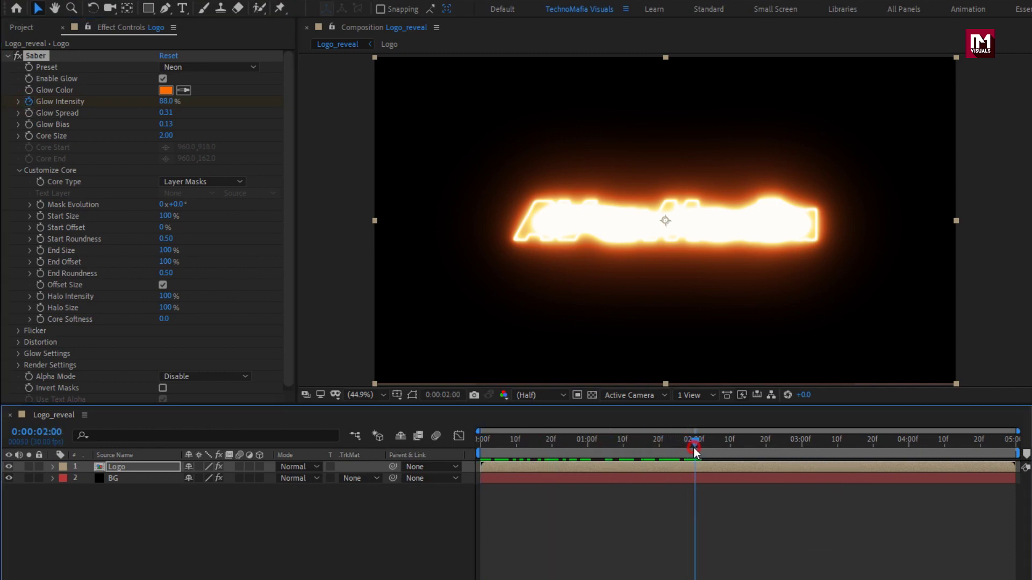
{"action": "left_click", "coordinate": [166, 102]}
{"action": "type", "text": "30"}
{"action": "key", "text": "Return"}
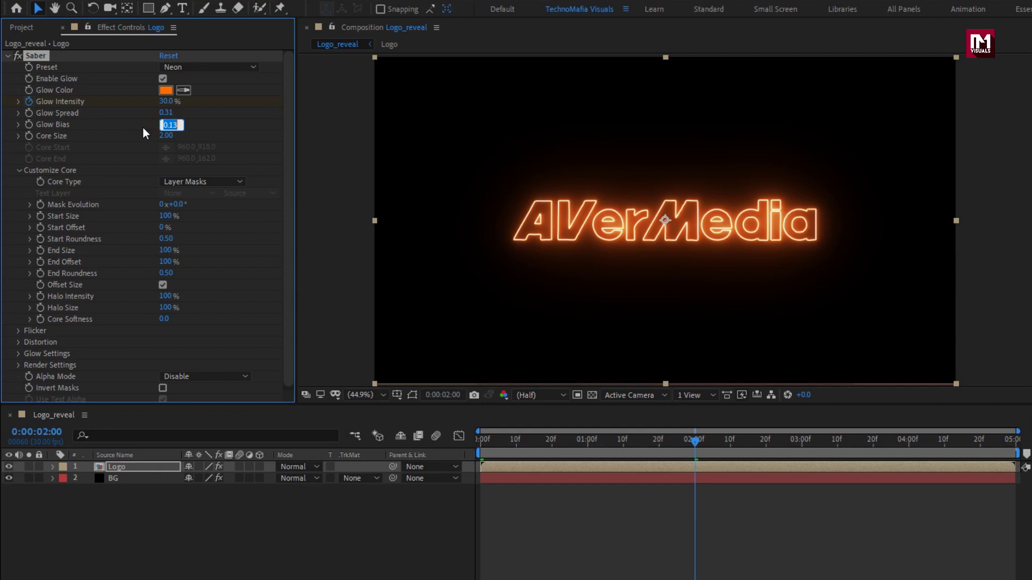
{"action": "type", "text": "0.35"}
{"action": "key", "text": "Return"}
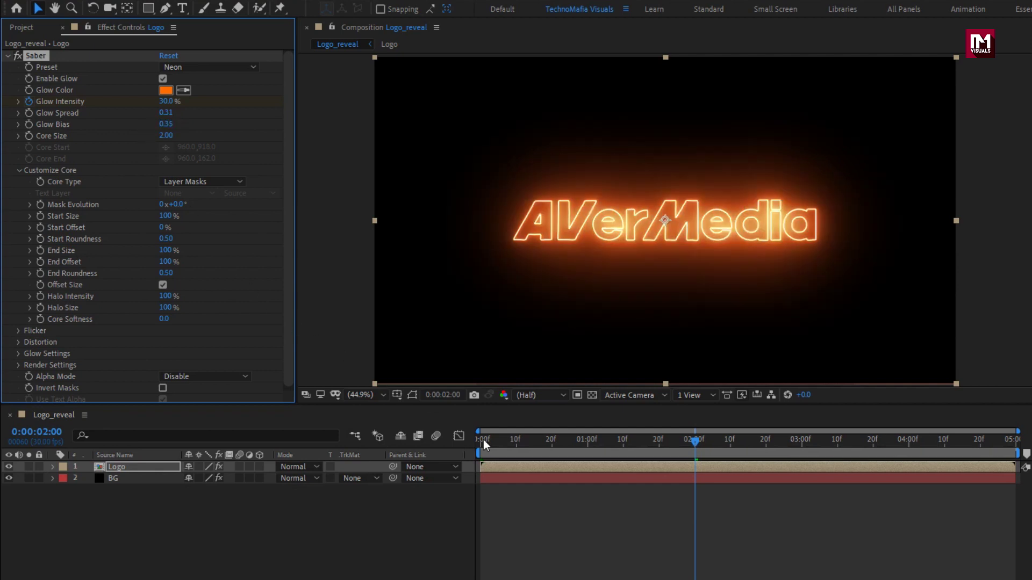
Keyframe Saber's Core Size at 0 on the first frame, 2.7 at 0:00:03:00 and 0 at 0:00:04:29.
{"action": "left_click", "coordinate": [480, 442]}
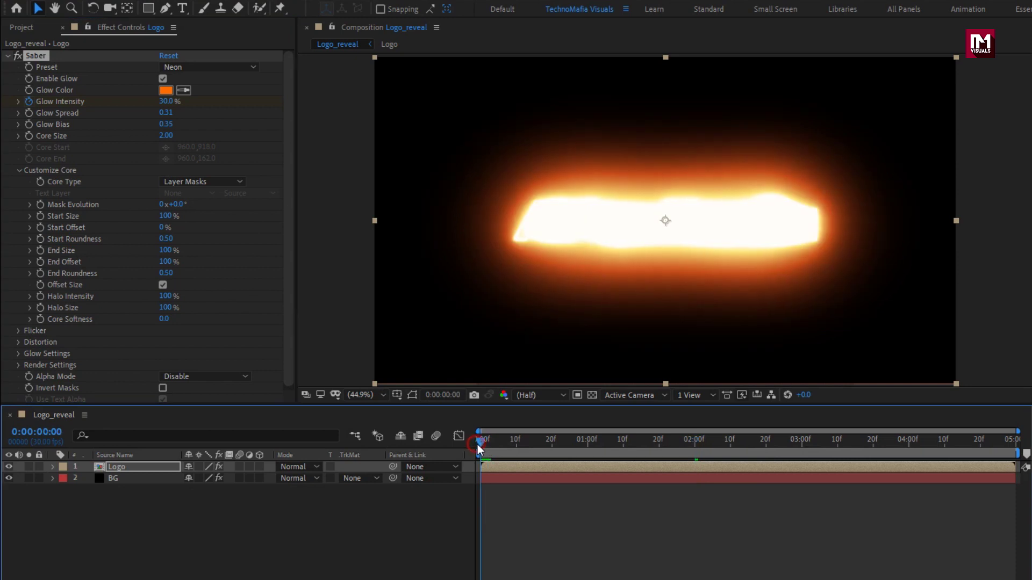
{"action": "left_click", "coordinate": [30, 136]}
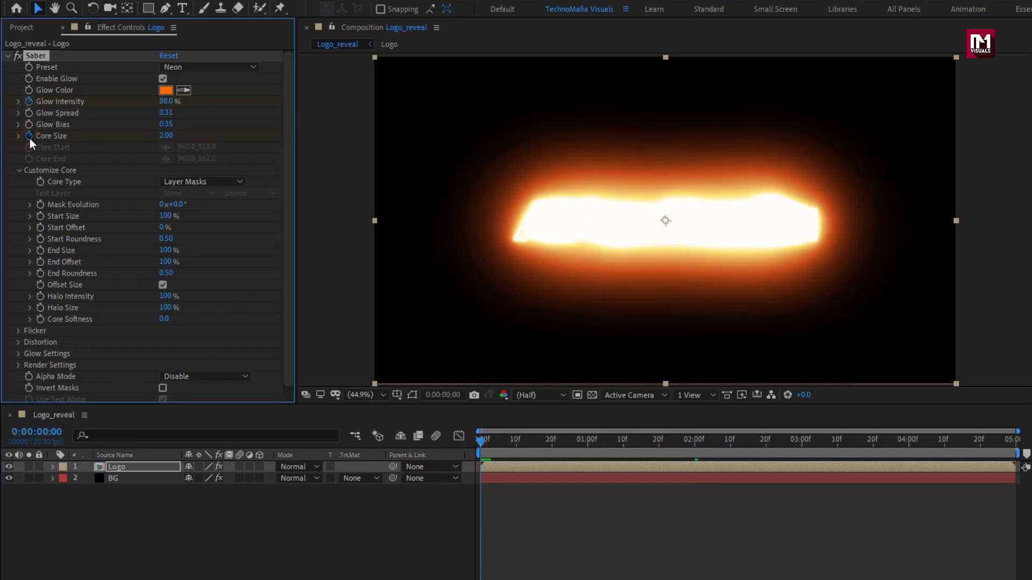
{"action": "left_click", "coordinate": [164, 136]}
{"action": "type", "text": "0"}
{"action": "key", "text": "Return"}
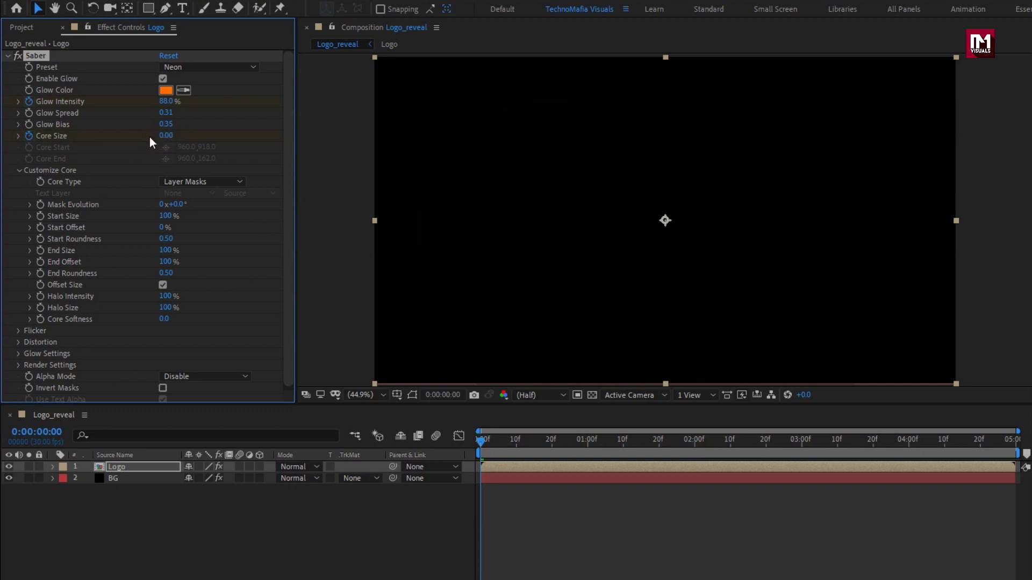
{"action": "left_click_drag", "start_coordinate": [662, 442], "coordinate": [801, 446]}
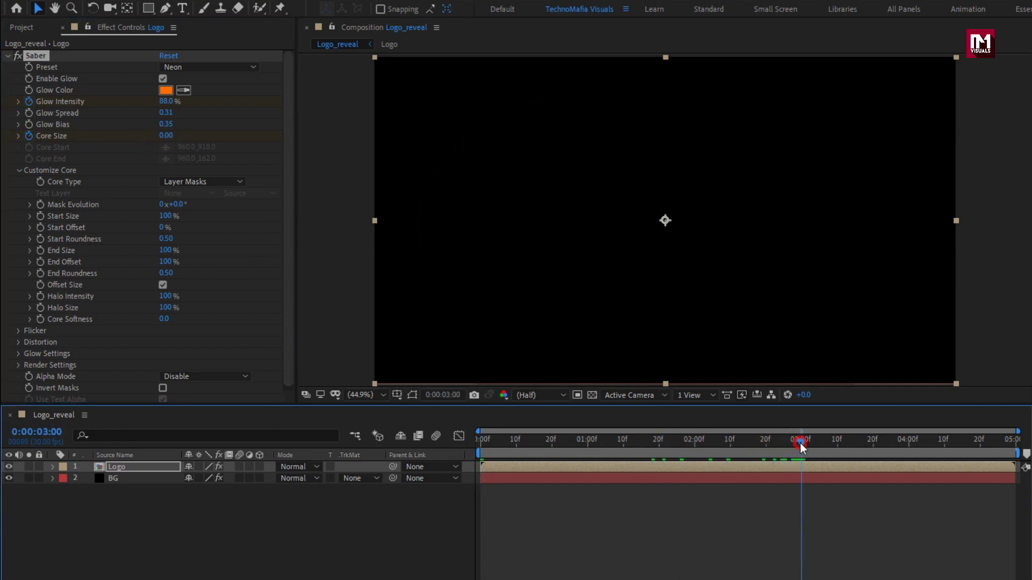
{"action": "left_click", "coordinate": [167, 136]}
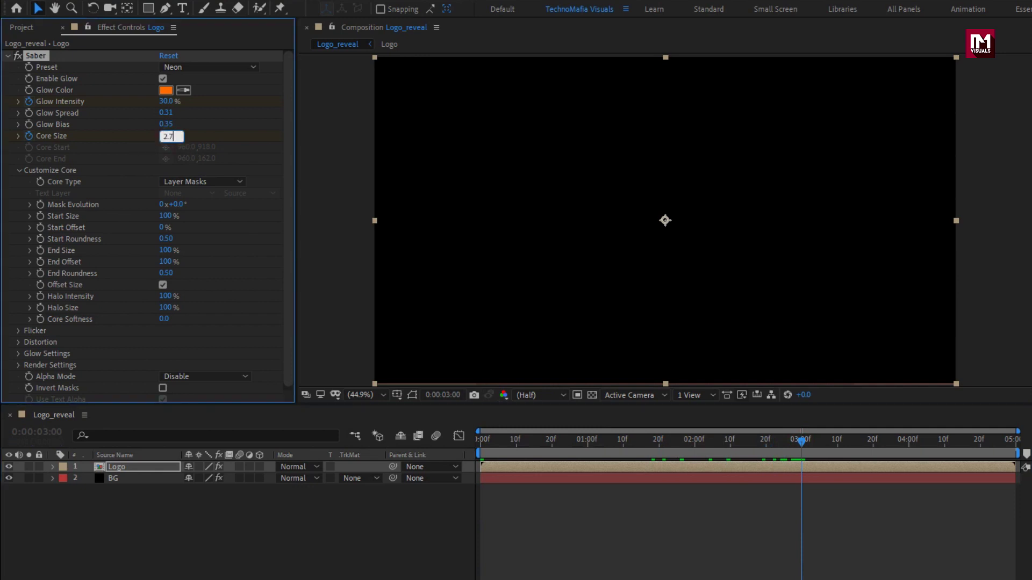
{"action": "key", "text": "Return"}
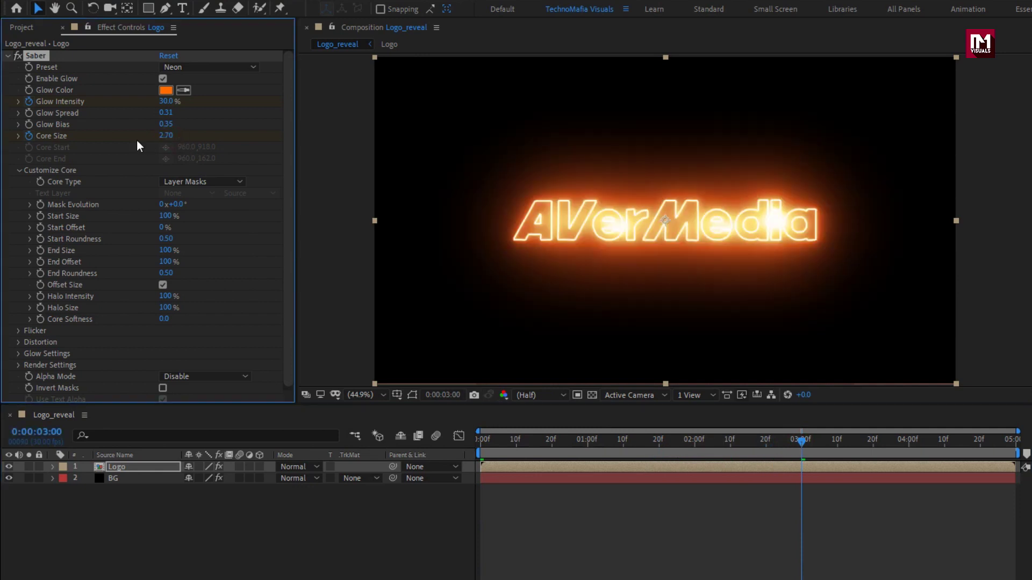
{"action": "left_click_drag", "start_coordinate": [970, 446], "coordinate": [1016, 446]}
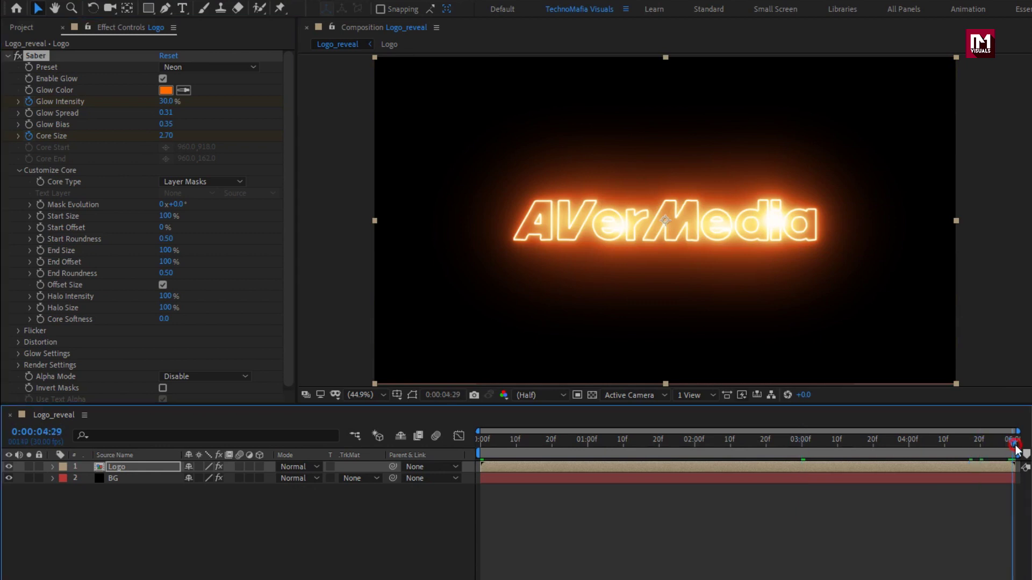
{"action": "left_click", "coordinate": [168, 136]}
{"action": "key", "text": "Return"}
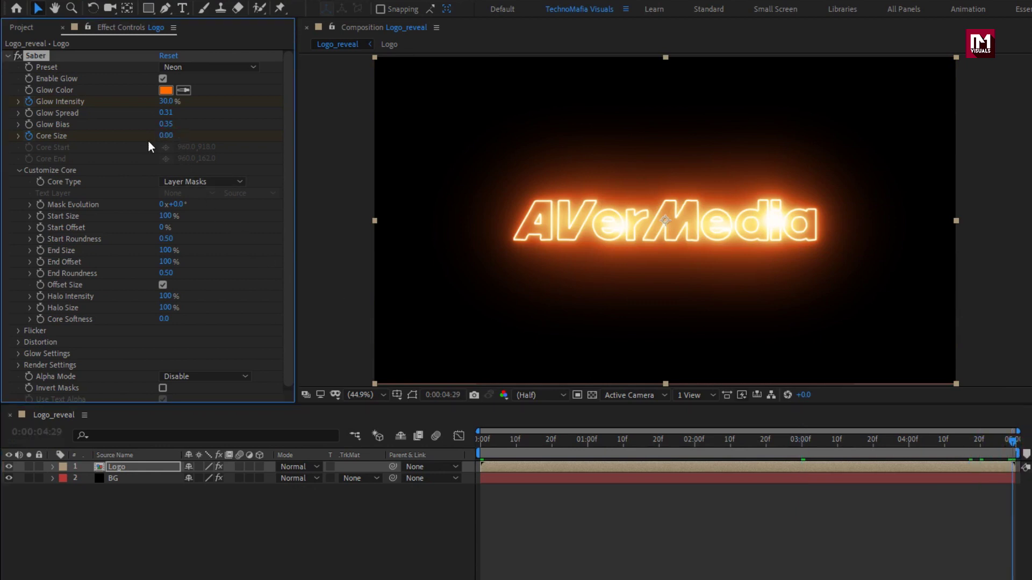
Animate Saber's Mask Evolution from 0° on the first frame to 250° at 0:00:04:29.
{"action": "left_click_drag", "start_coordinate": [480, 443], "coordinate": [590, 444]}
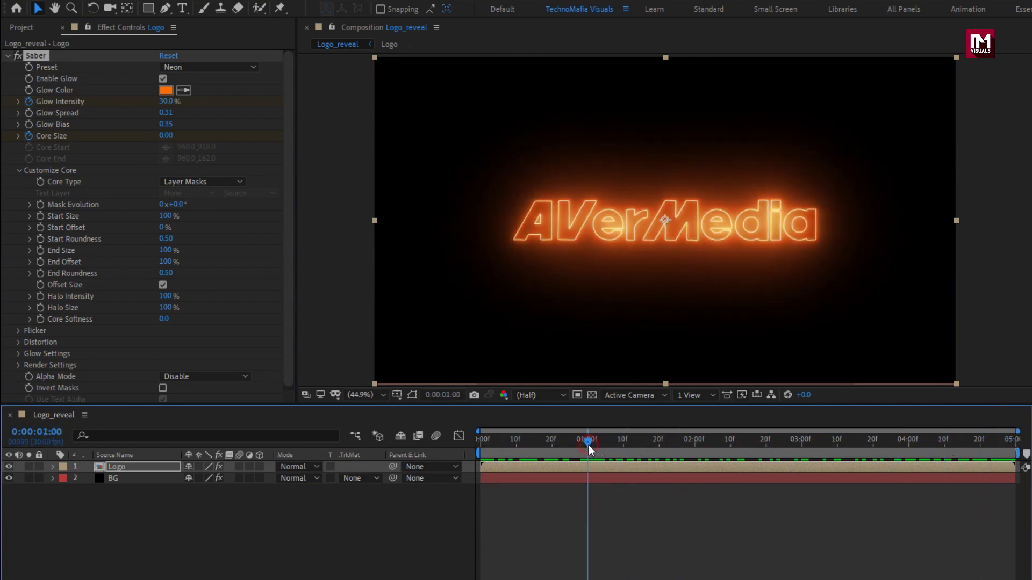
{"action": "left_click", "coordinate": [494, 444]}
{"action": "left_click_drag", "start_coordinate": [488, 445], "coordinate": [472, 445]}
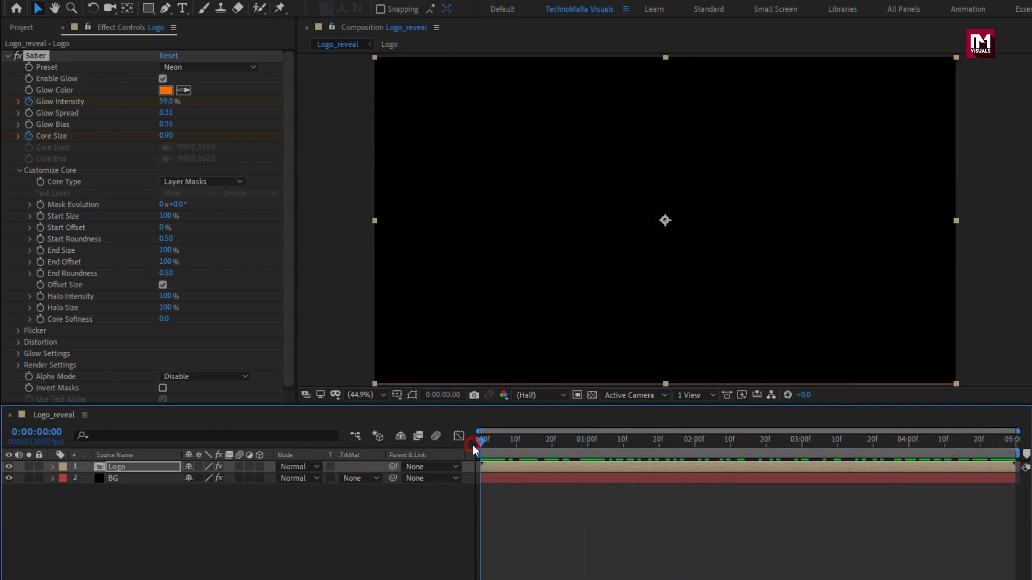
{"action": "left_click", "coordinate": [40, 205]}
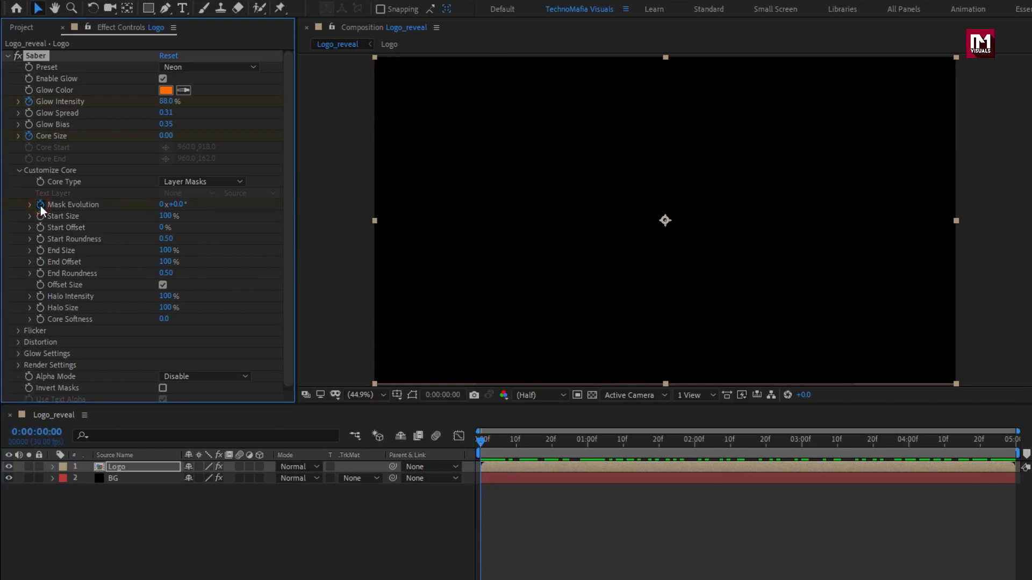
{"action": "left_click_drag", "start_coordinate": [676, 442], "coordinate": [1015, 446]}
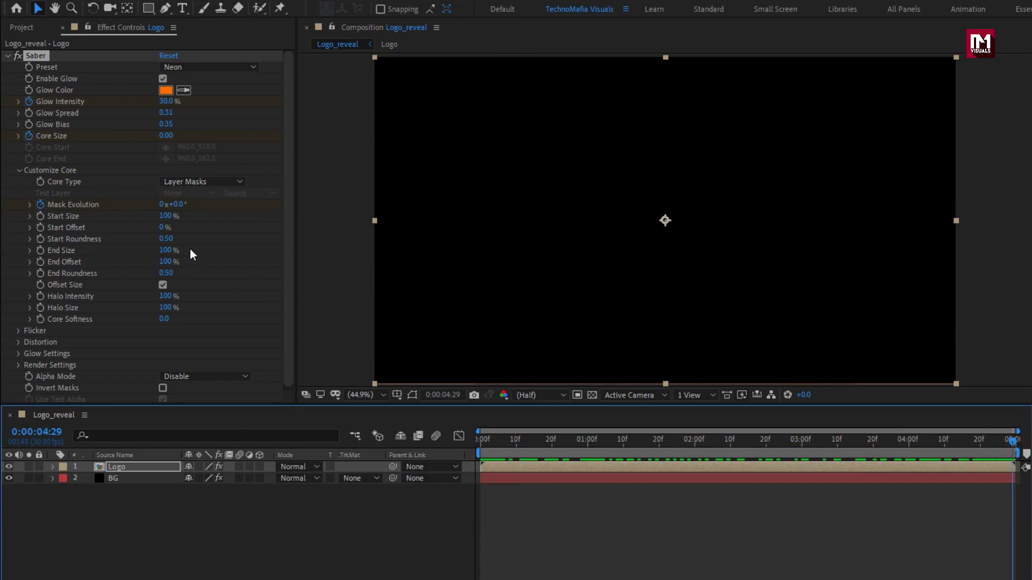
{"action": "left_click", "coordinate": [179, 205]}
{"action": "type", "text": "250"}
{"action": "key", "text": "Return"}
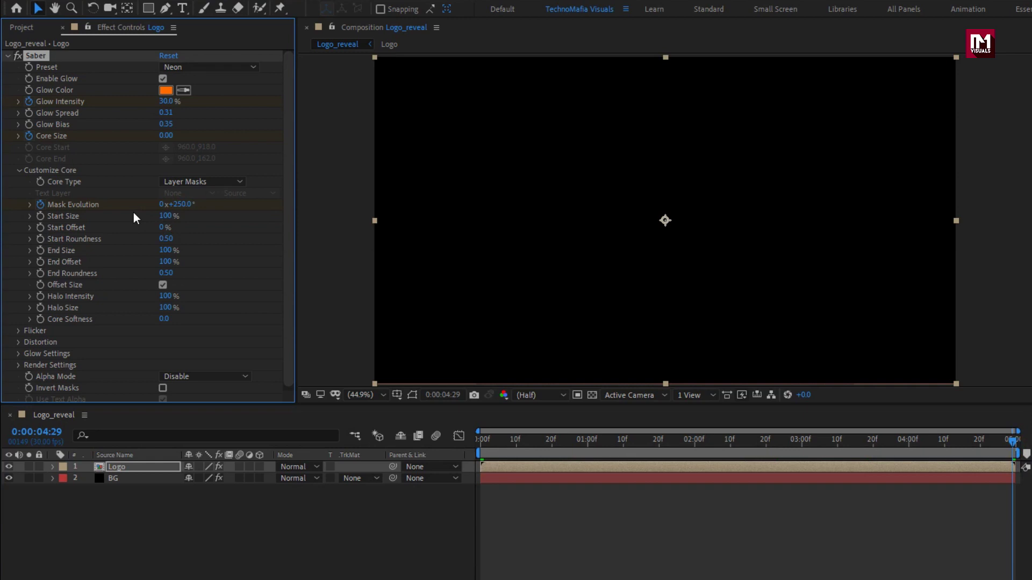
Set Saber's Start Size to 25% while viewing the glowing logo at 0:00:01:09.
{"action": "left_click_drag", "start_coordinate": [518, 440], "coordinate": [618, 439]}
{"action": "left_click", "coordinate": [162, 216]}
{"action": "type", "text": "25"}
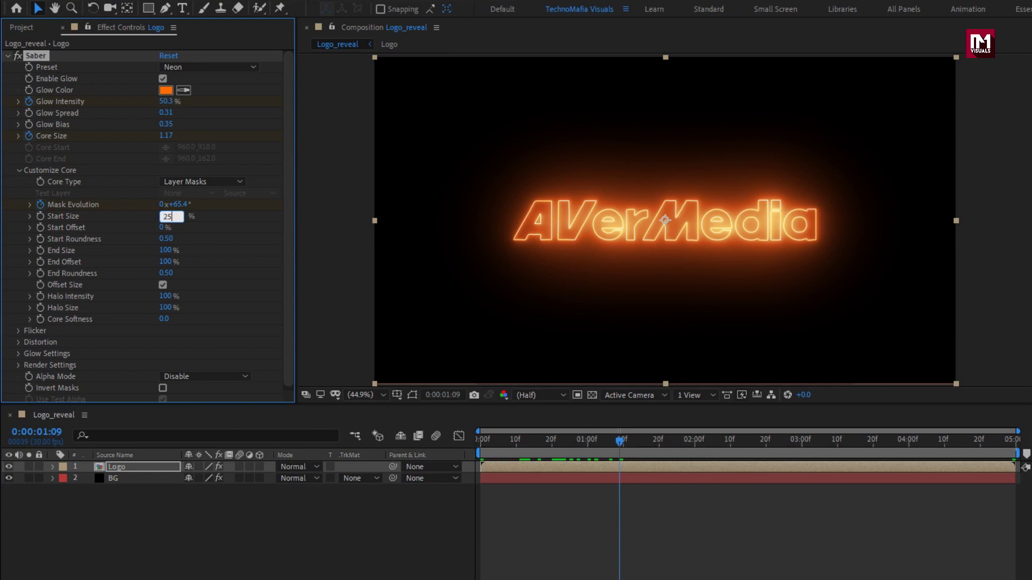
Keyframe Saber's Start Offset at 90% on the first frame and 0% at 0:00:04:29.
{"action": "mouse_move", "coordinate": [480, 440]}
{"action": "left_mouse_down"}
{"action": "mouse_move", "coordinate": [992, 443]}
{"action": "mouse_move", "coordinate": [476, 443]}
{"action": "left_mouse_up"}
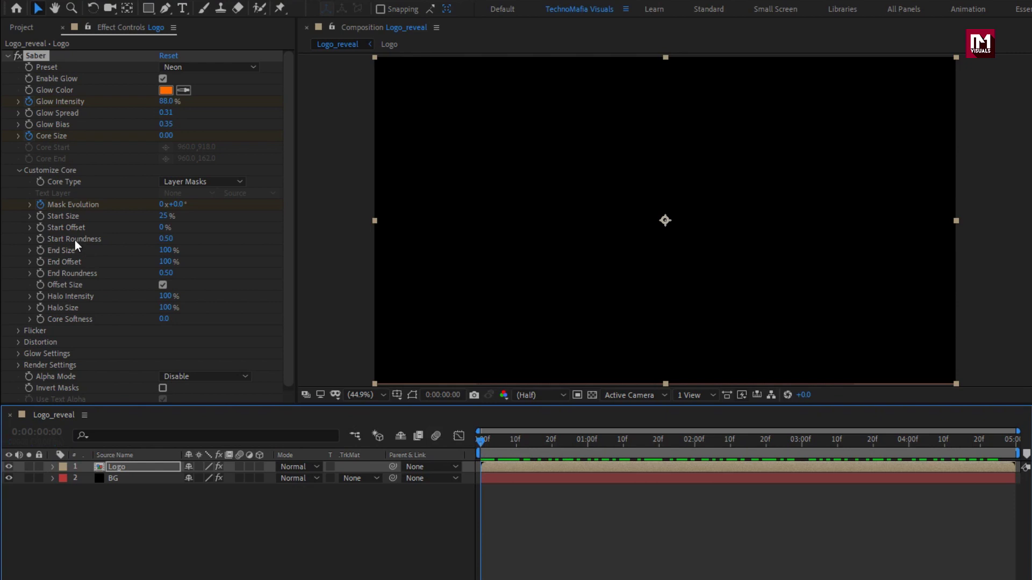
{"action": "left_click", "coordinate": [42, 229]}
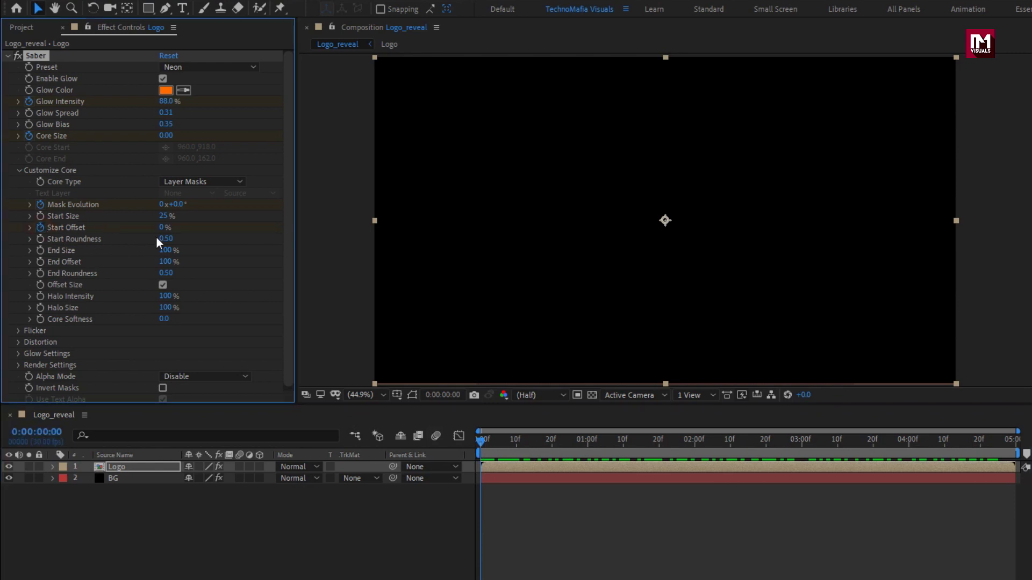
{"action": "type", "text": "90"}
{"action": "key", "text": "Return"}
{"action": "left_click_drag", "start_coordinate": [492, 444], "coordinate": [1017, 445]}
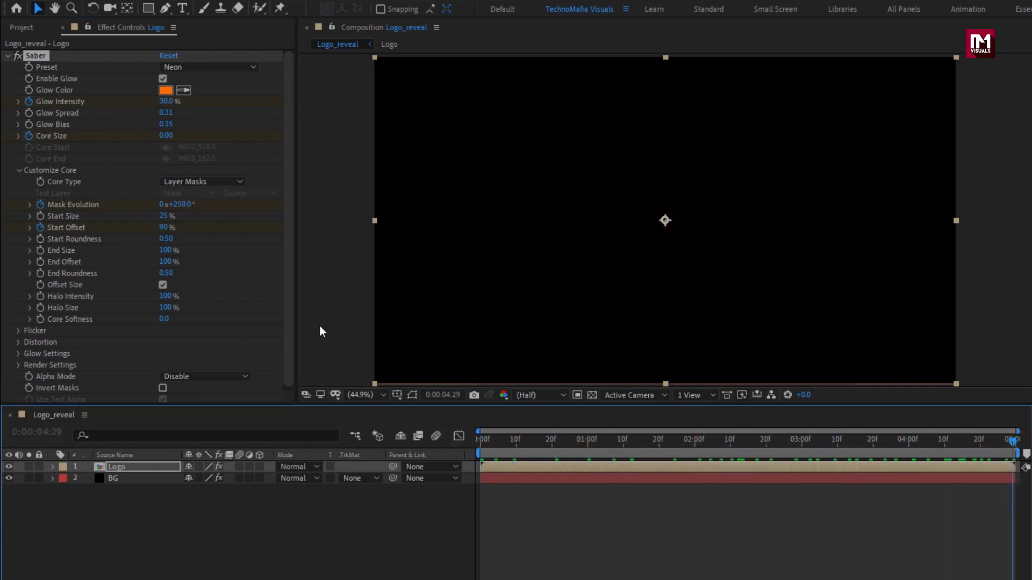
{"action": "left_click", "coordinate": [160, 226]}
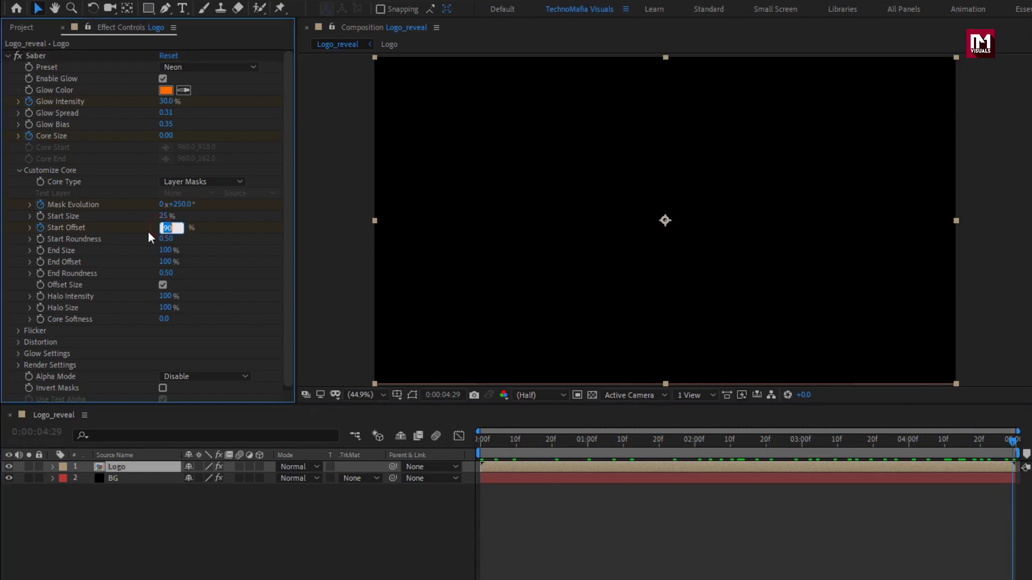
{"action": "type", "text": "0"}
{"action": "key", "text": "Return"}
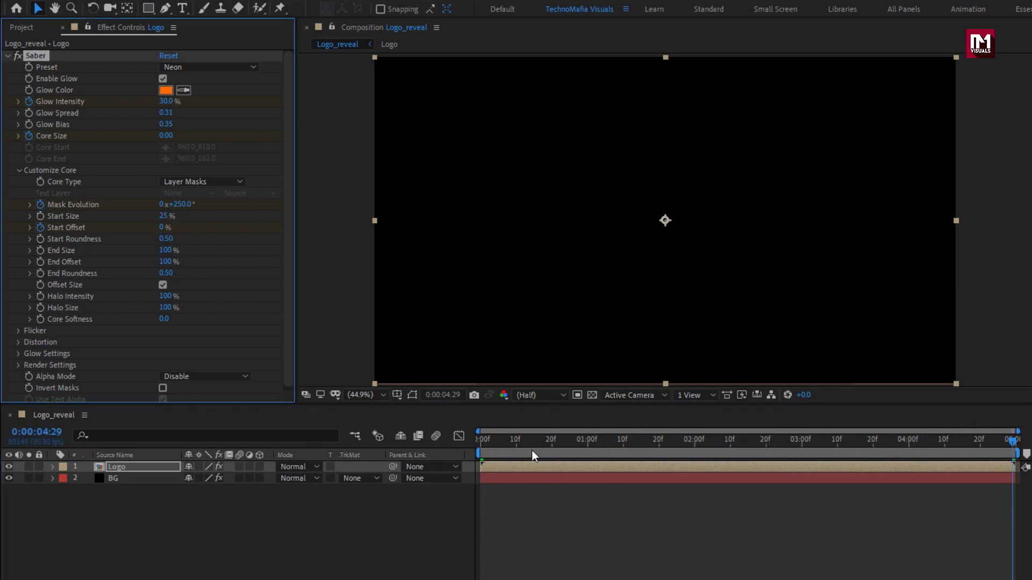
Set both Start Roundness and End Roundness of the Saber core to 2 while viewing the partially drawn logo.
{"action": "mouse_move", "coordinate": [486, 440]}
{"action": "left_mouse_down"}
{"action": "mouse_move", "coordinate": [1004, 434]}
{"action": "mouse_move", "coordinate": [562, 440]}
{"action": "mouse_move", "coordinate": [706, 439]}
{"action": "left_mouse_up"}
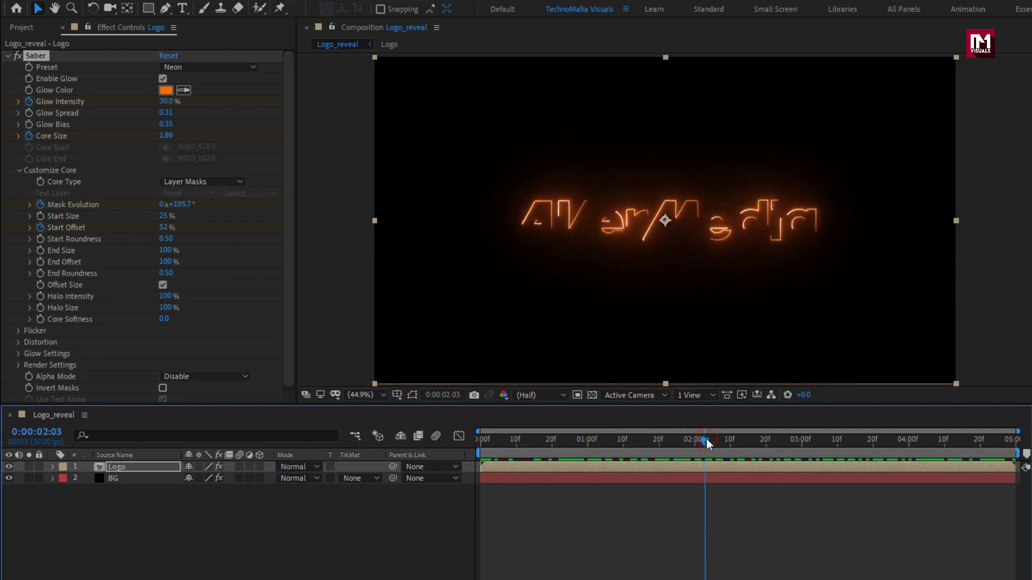
{"action": "left_click", "coordinate": [166, 239]}
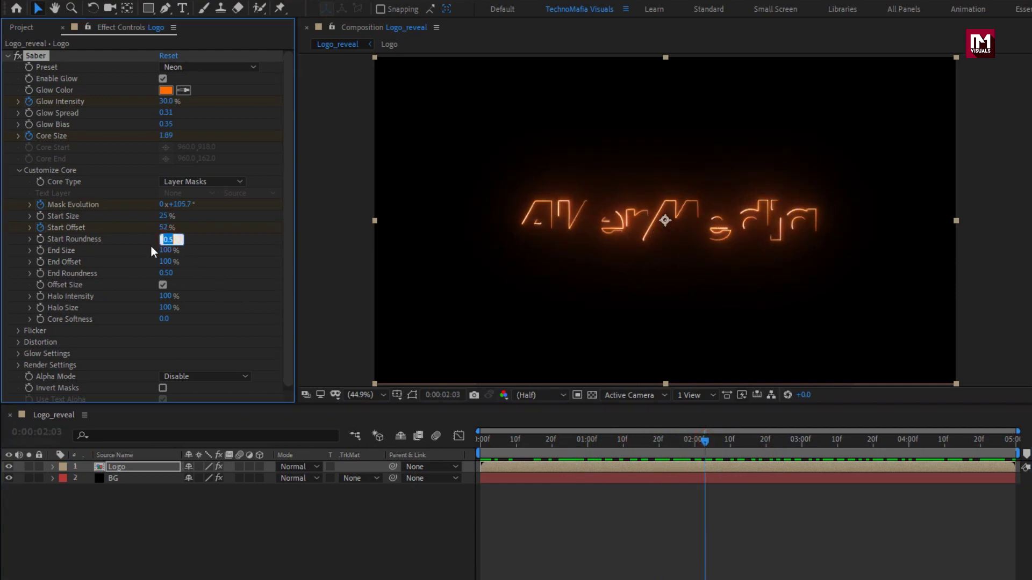
{"action": "type", "text": "2"}
{"action": "key", "text": "Return"}
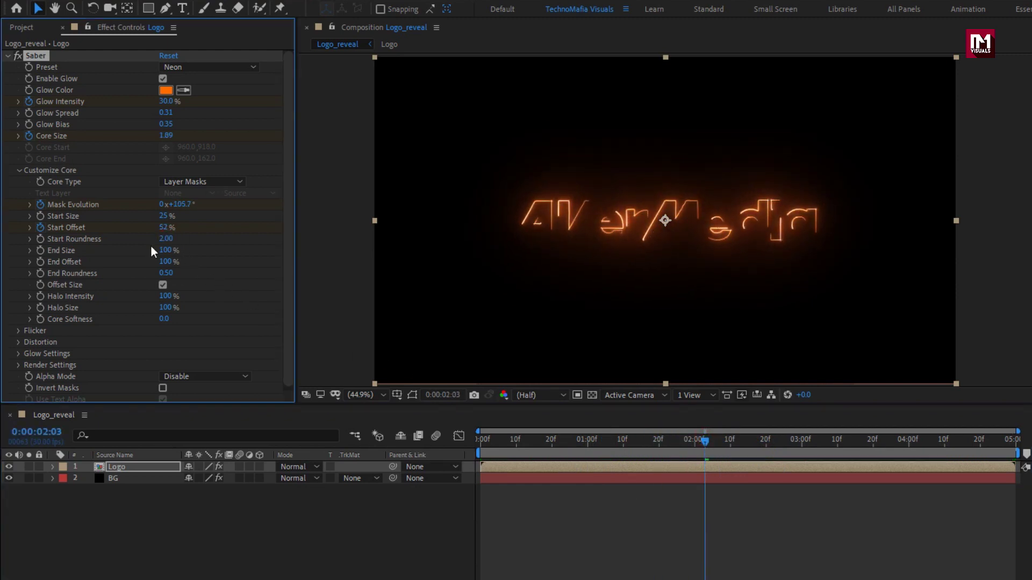
{"action": "left_click", "coordinate": [164, 273]}
{"action": "type", "text": "2"}
{"action": "key", "text": "Return"}
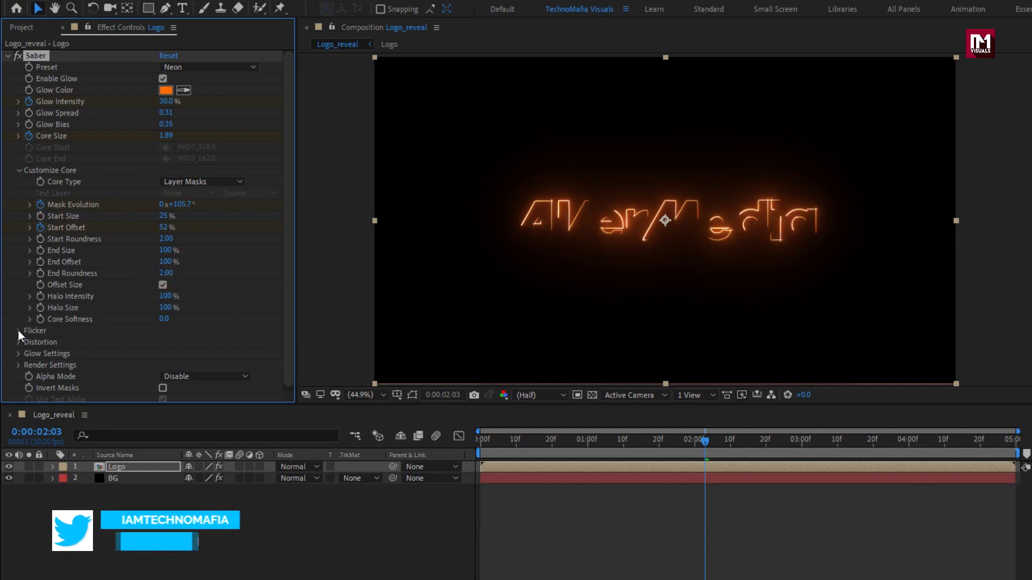
Set Saber's Flicker Intensity to 40% and Flicker Speed to 30.
{"action": "left_click", "coordinate": [18, 331]}
{"action": "left_click", "coordinate": [162, 343]}
{"action": "type", "text": "40"}
{"action": "key", "text": "Return"}
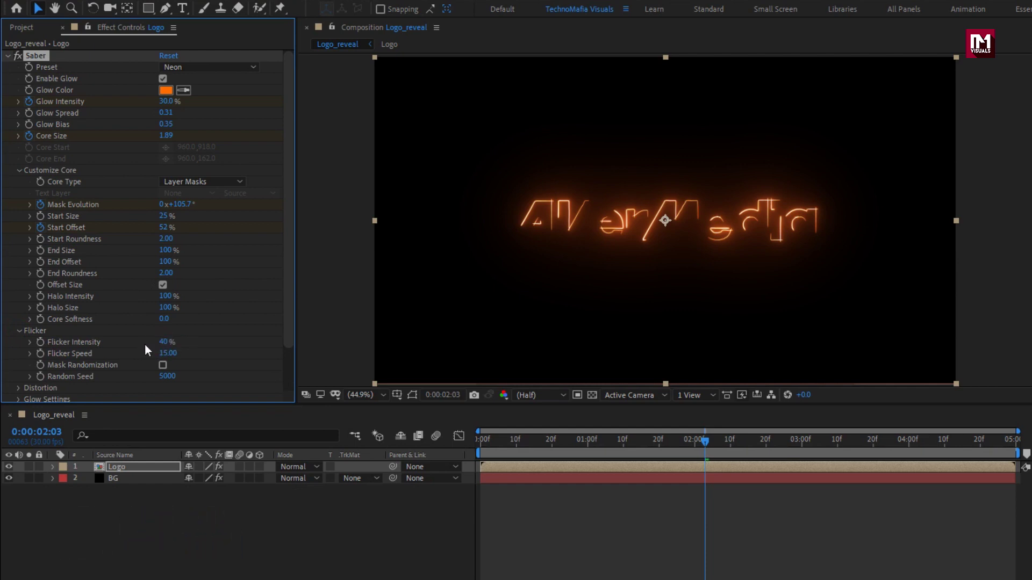
{"action": "key", "text": "Tab"}
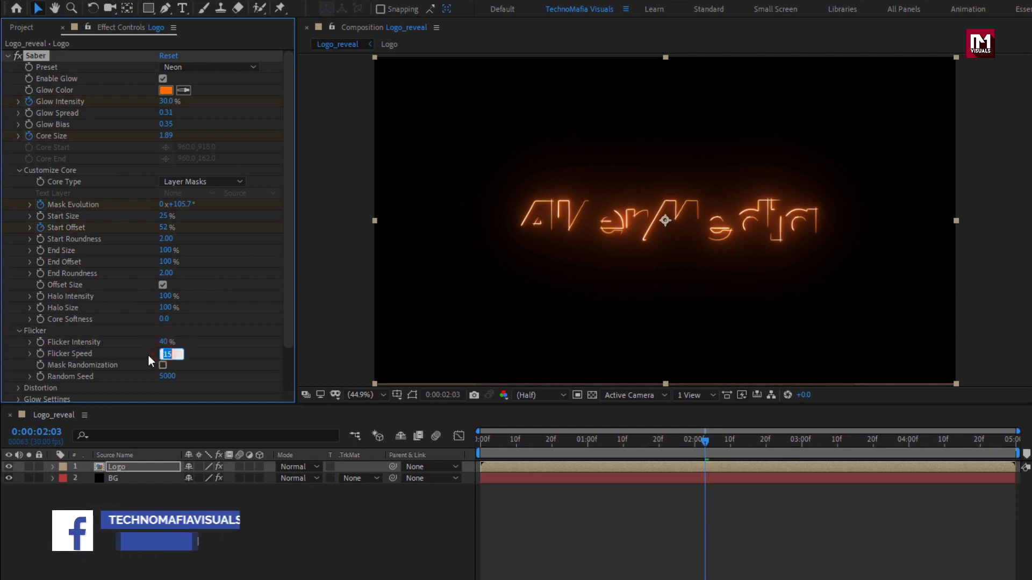
{"action": "type", "text": "30"}
{"action": "key", "text": "Return"}
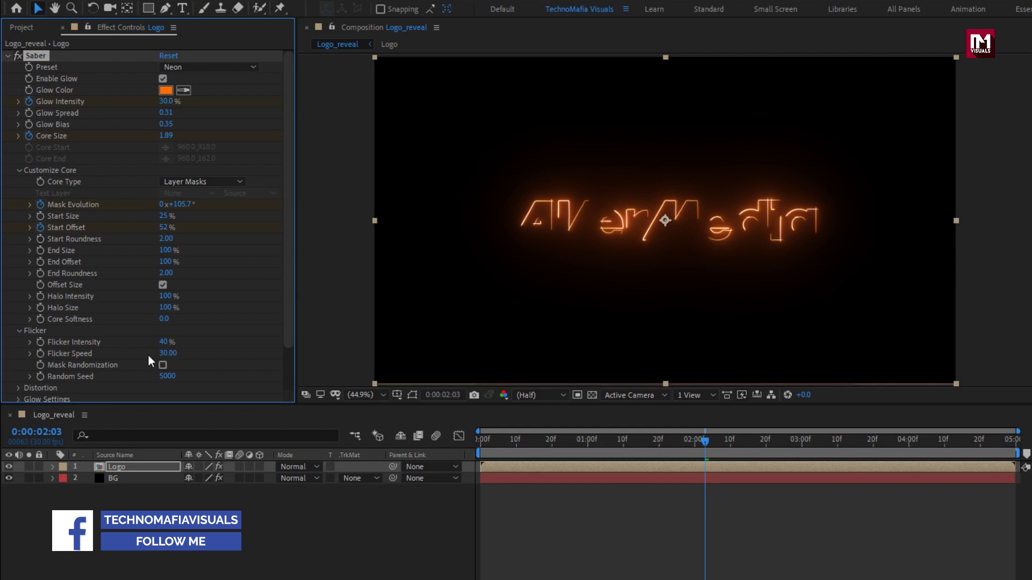
Change Saber's Composite Settings in the render settings to Transparent so the background shows behind the logo.
{"action": "left_click_drag", "start_coordinate": [479, 439], "coordinate": [607, 431]}
{"action": "scroll", "coordinate": [33, 238], "scroll_direction": "down", "scroll_amount": 2}
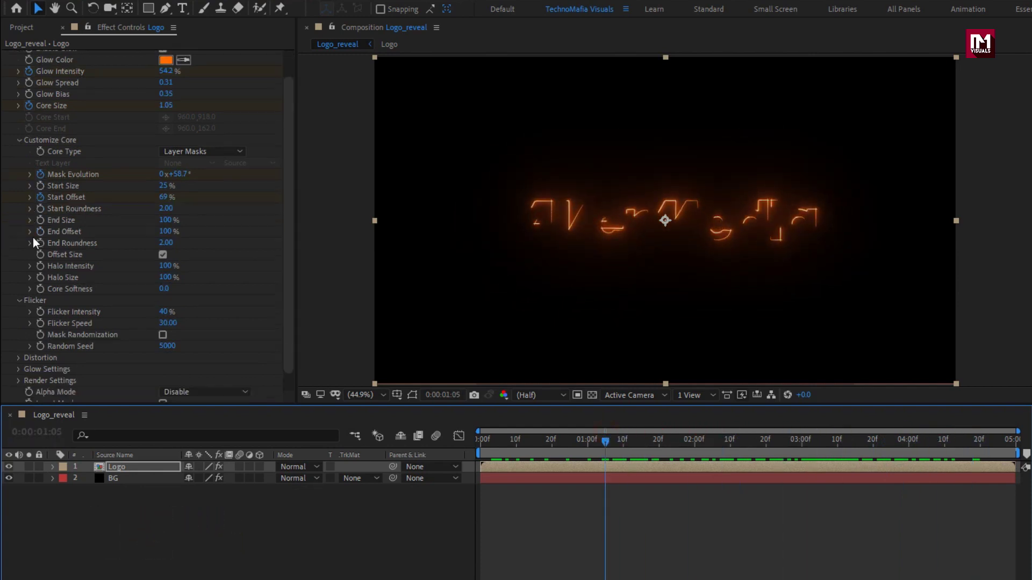
{"action": "scroll", "coordinate": [33, 243], "scroll_direction": "down", "scroll_amount": 2}
{"action": "left_click", "coordinate": [17, 360]}
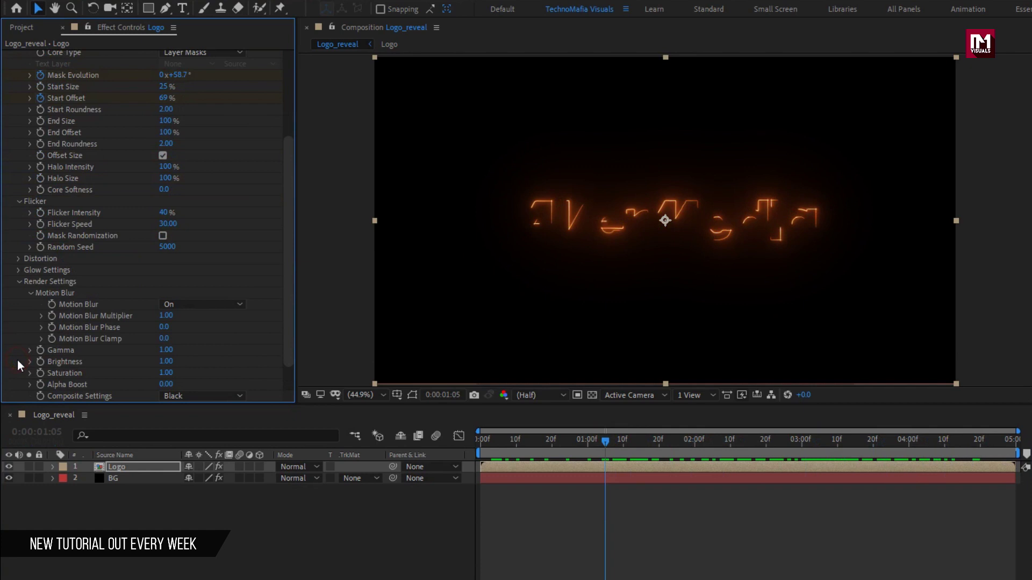
{"action": "scroll", "coordinate": [18, 360], "scroll_direction": "down", "scroll_amount": 2}
{"action": "left_click", "coordinate": [189, 361]}
{"action": "left_click", "coordinate": [231, 375]}
Lower Saber's Glow Bias to 0.30 while viewing the logo at 0:00:03:13, and collapse the effect.
{"action": "left_click_drag", "start_coordinate": [520, 447], "coordinate": [848, 444]}
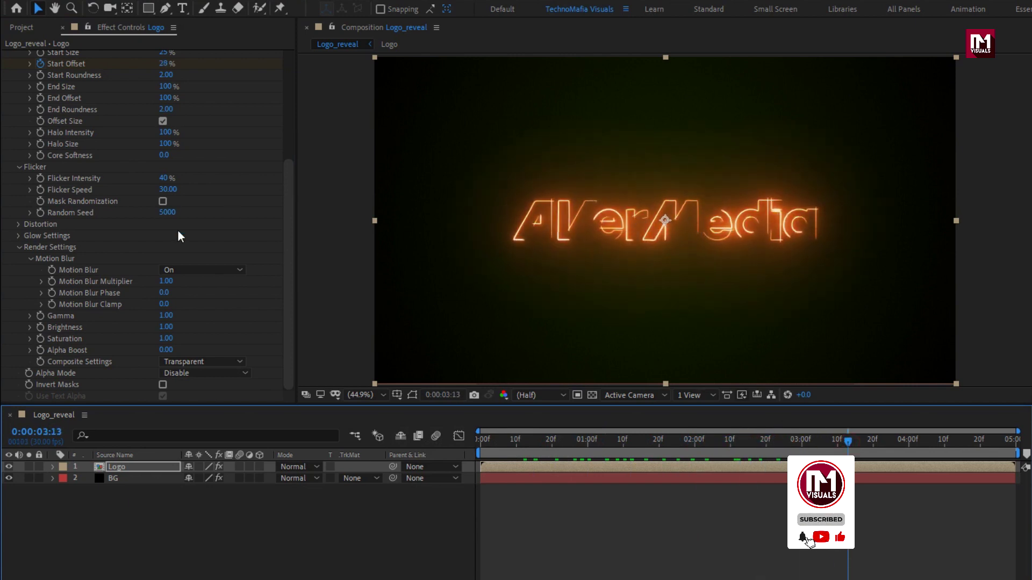
{"action": "scroll", "coordinate": [178, 231], "scroll_direction": "up", "scroll_amount": 5}
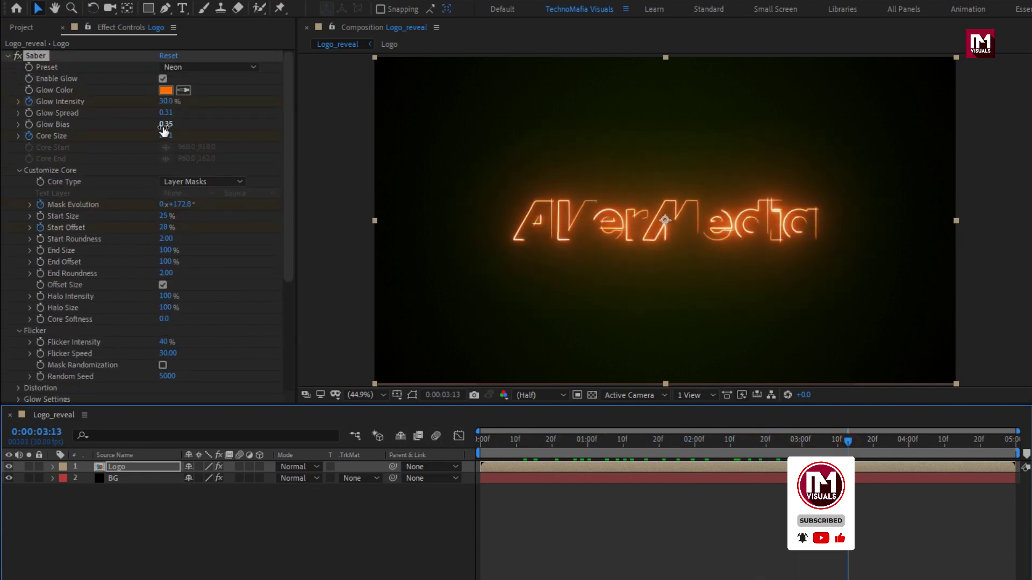
{"action": "left_click", "coordinate": [165, 124]}
{"action": "type", "text": "0.3"}
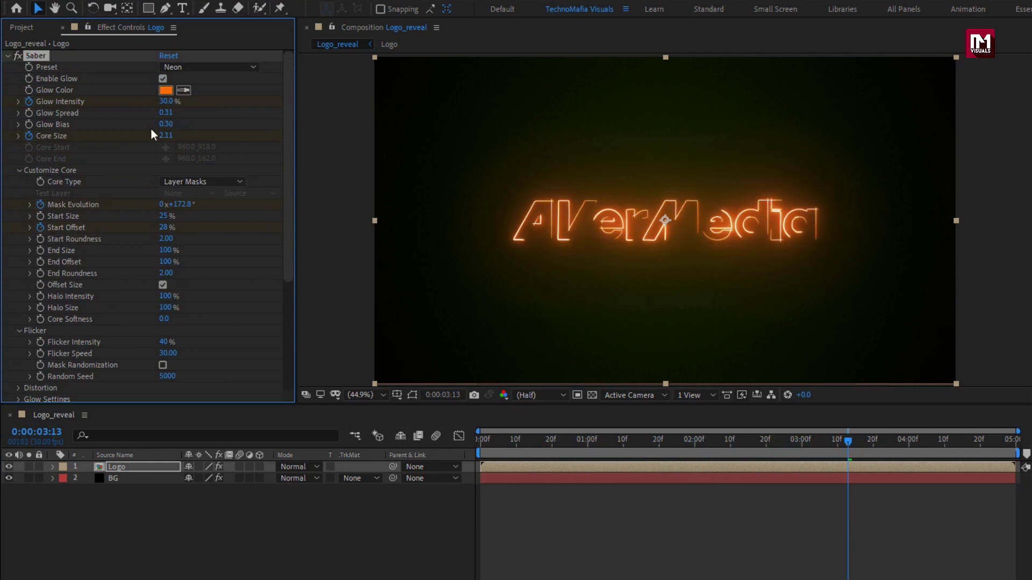
{"action": "left_click", "coordinate": [8, 56]}
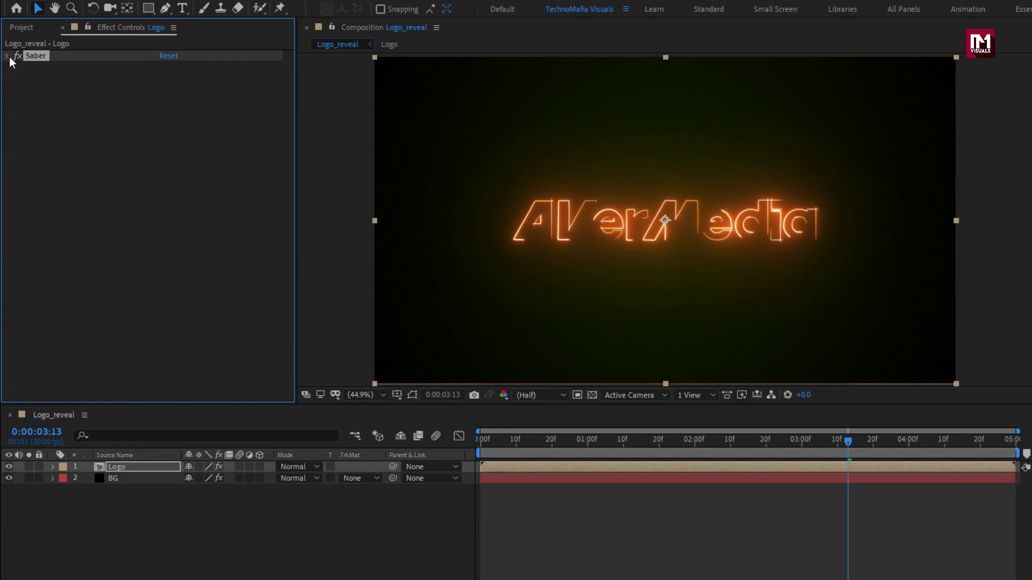
Add glitch.mov above the Logo layer, shift its clip to start at 0:00:02:00, and hide it.
{"action": "left_click", "coordinate": [17, 31]}
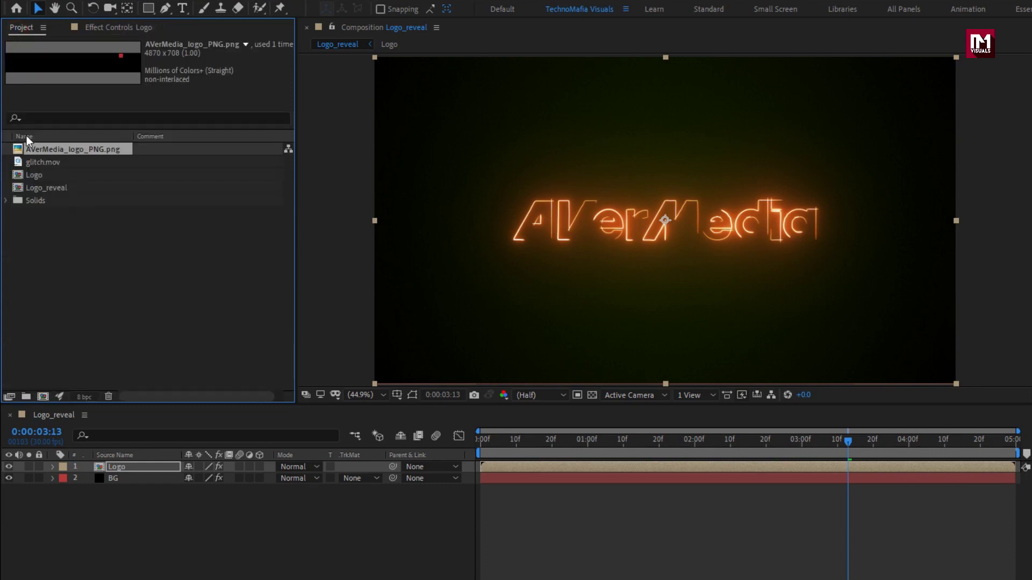
{"action": "left_click", "coordinate": [37, 162]}
{"action": "left_click_drag", "start_coordinate": [38, 161], "coordinate": [144, 464]}
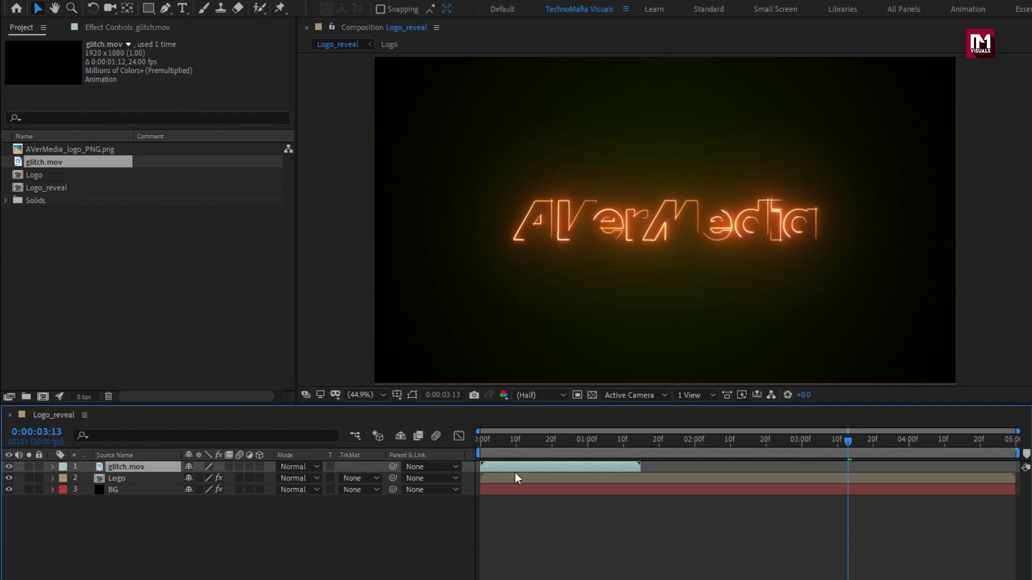
{"action": "left_click_drag", "start_coordinate": [502, 466], "coordinate": [768, 446]}
{"action": "left_click", "coordinate": [9, 467]}
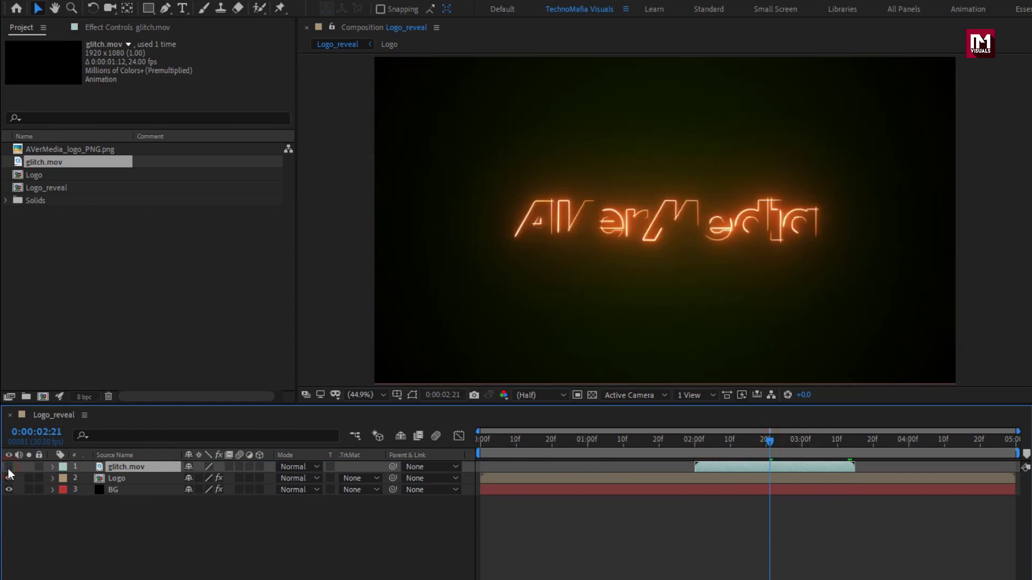
Apply the Displacement Map effect to the Logo layer with glitch.mov as the displacement map layer.
{"action": "left_click", "coordinate": [116, 479]}
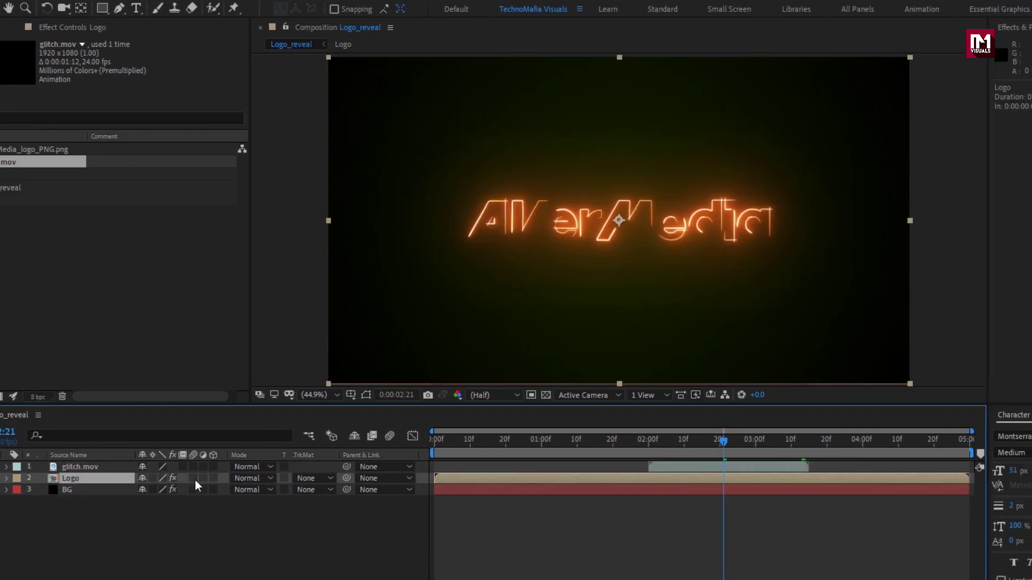
{"action": "left_click", "coordinate": [876, 28]}
{"action": "left_click", "coordinate": [886, 45]}
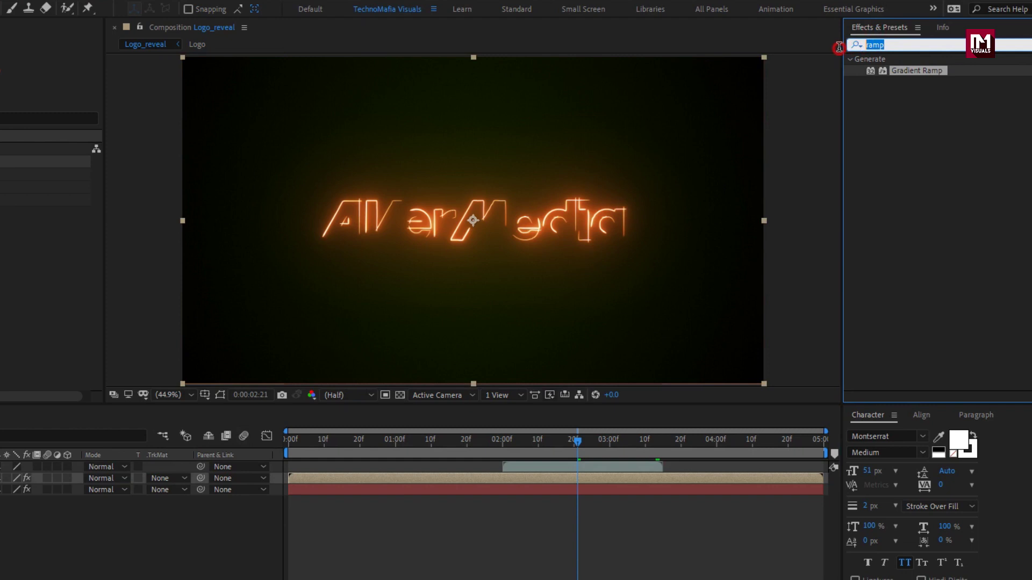
{"action": "type", "text": "displ"}
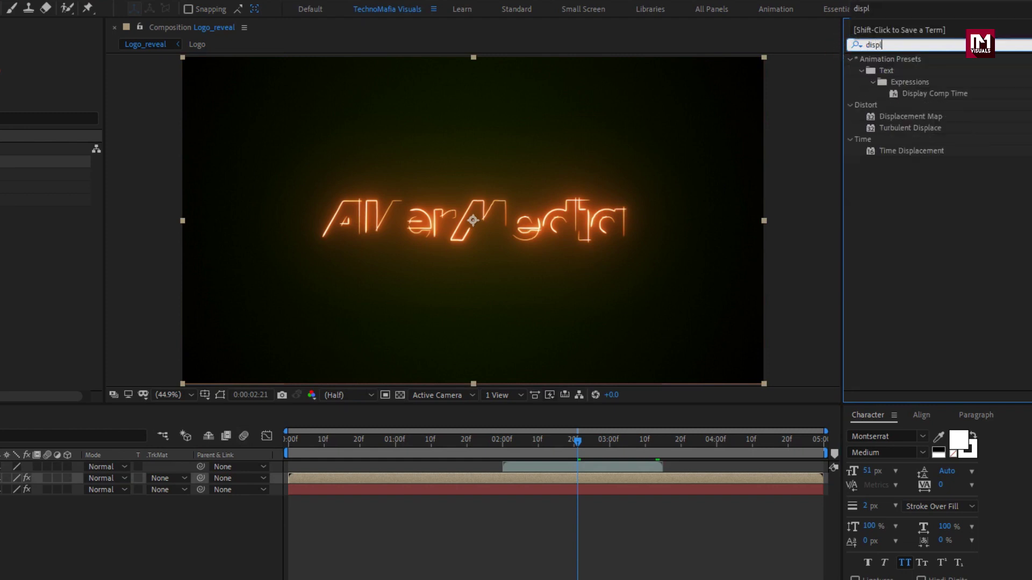
{"action": "double_click", "coordinate": [906, 117]}
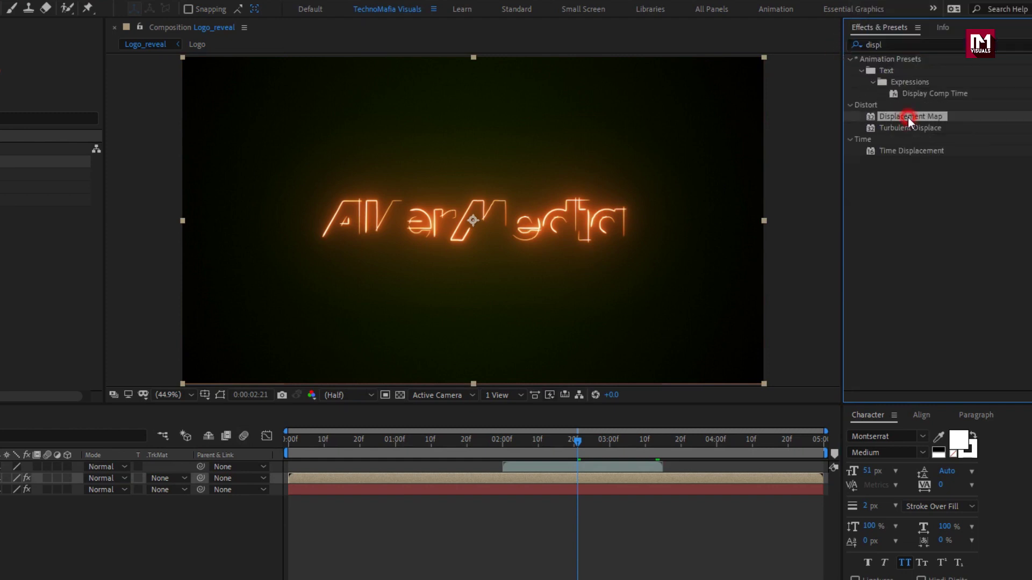
{"action": "left_click", "coordinate": [186, 79]}
{"action": "left_click", "coordinate": [205, 113]}
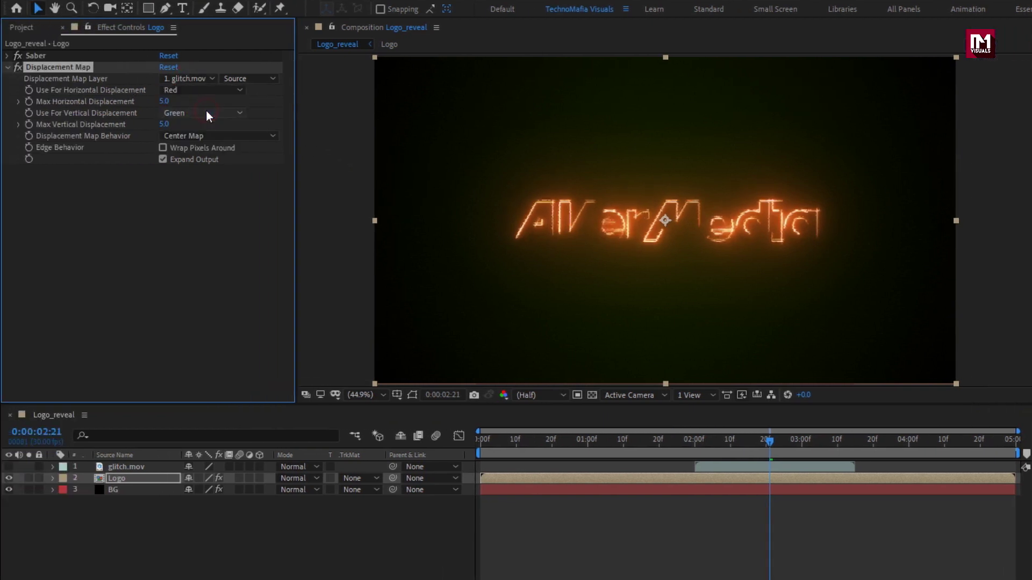
Keyframe Max Horizontal Displacement at 0 at 0:00:02:00, 40 at 0:00:02:10 and 0 at 0:00:03:10.
{"action": "left_click", "coordinate": [696, 442]}
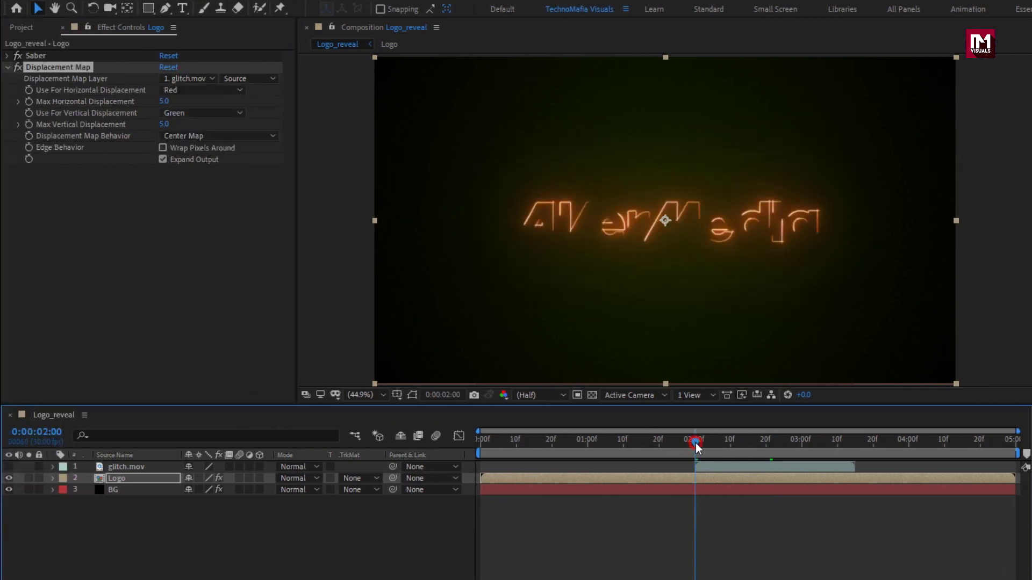
{"action": "left_click", "coordinate": [29, 101]}
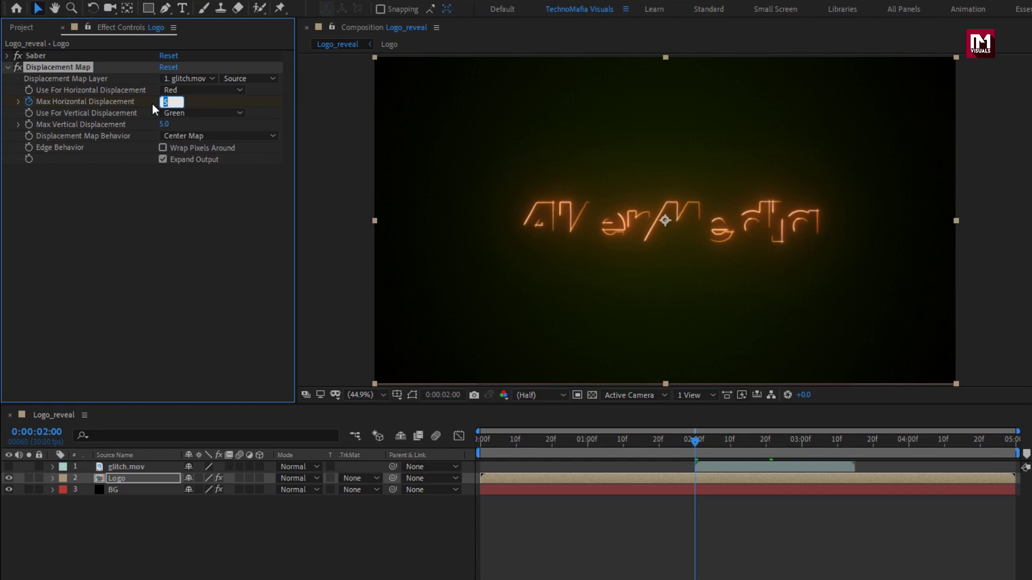
{"action": "key", "text": "Return"}
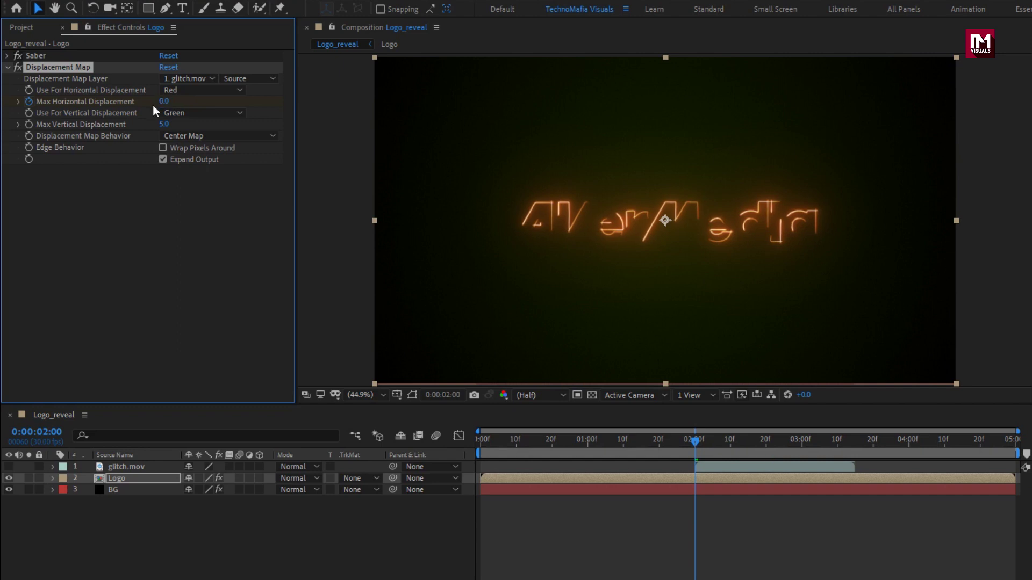
{"action": "left_click_drag", "start_coordinate": [690, 441], "coordinate": [730, 444]}
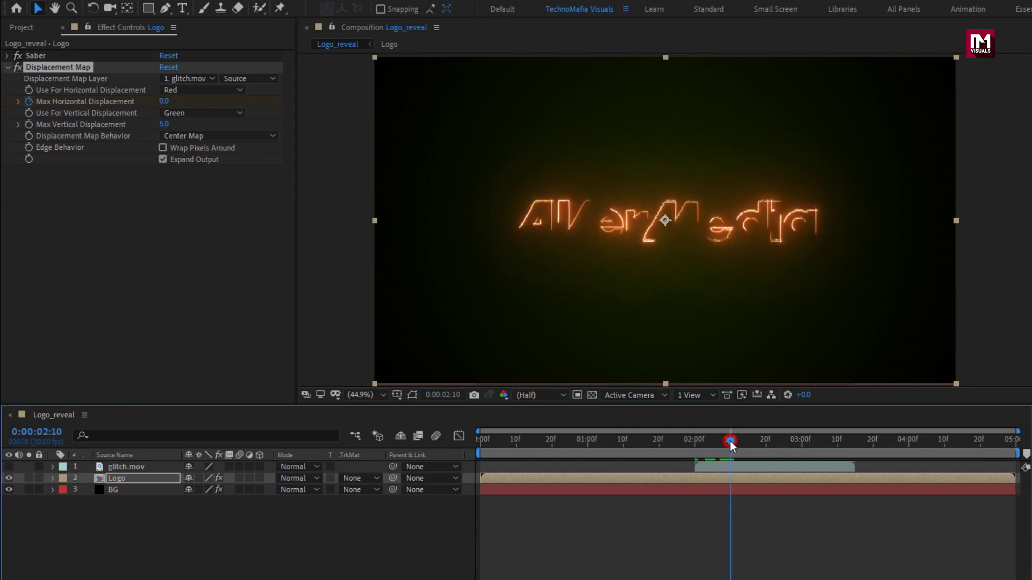
{"action": "left_click", "coordinate": [164, 102]}
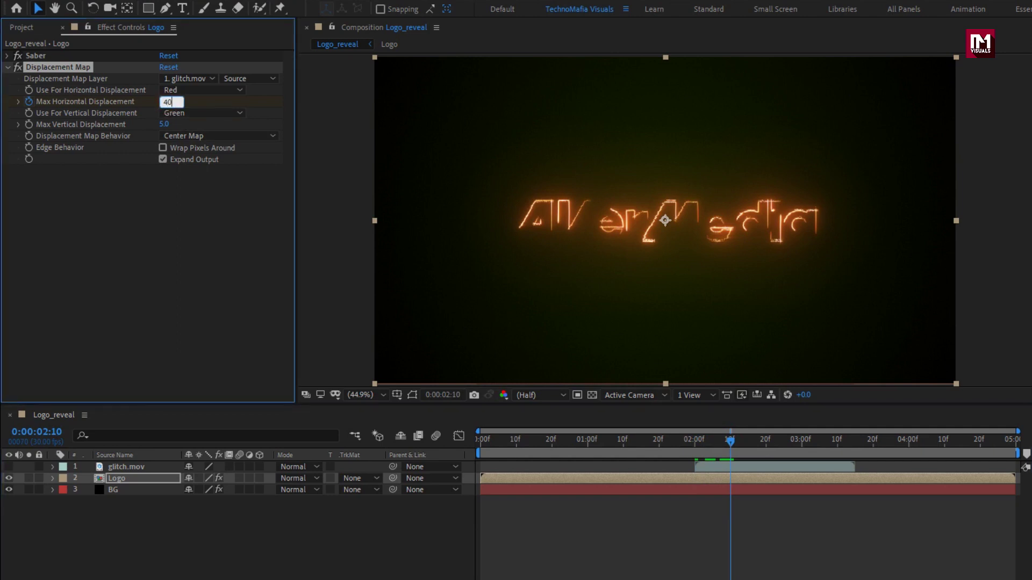
{"action": "key", "text": "Return"}
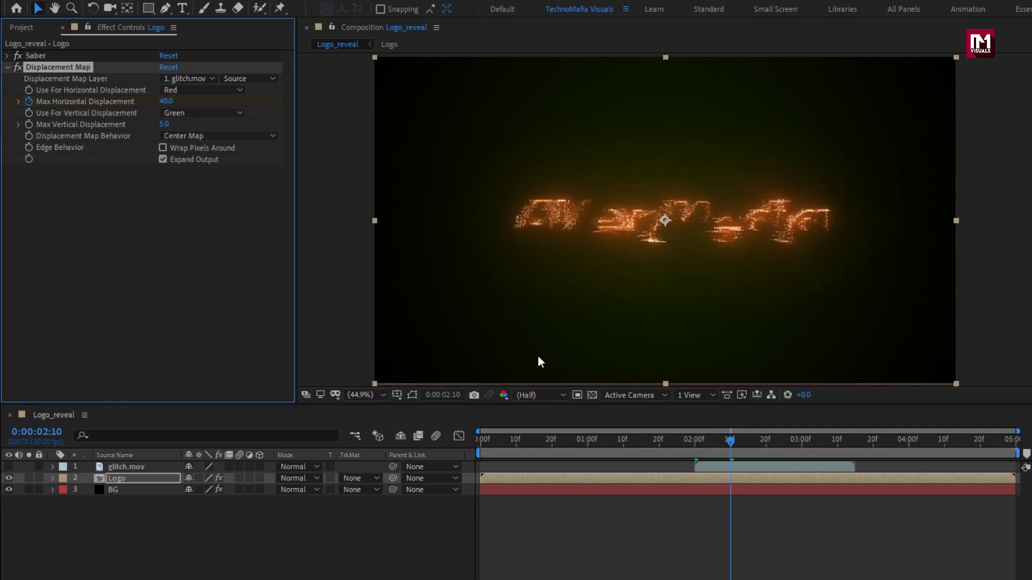
{"action": "left_click", "coordinate": [838, 448]}
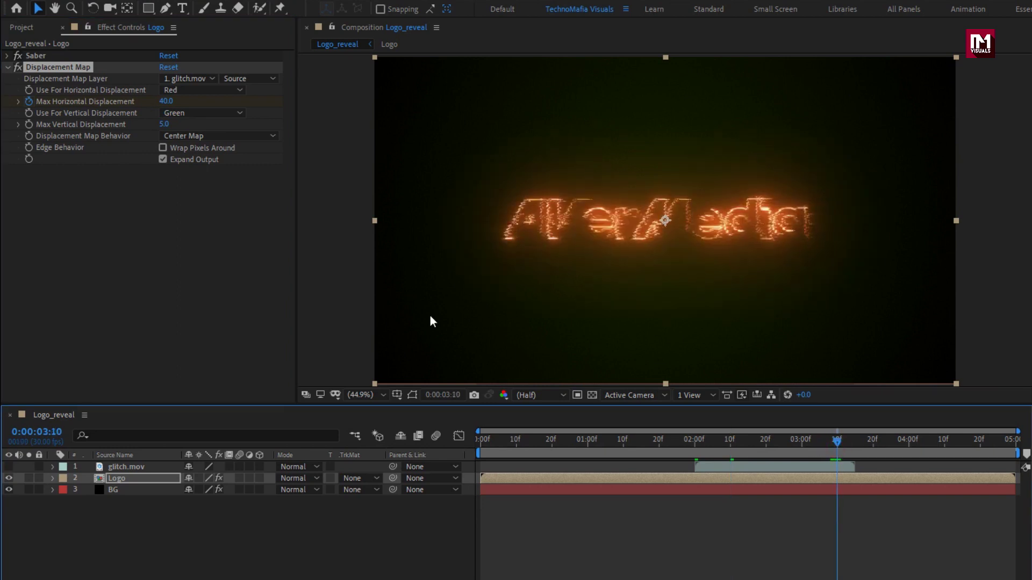
{"action": "left_click", "coordinate": [165, 102]}
{"action": "type", "text": "0"}
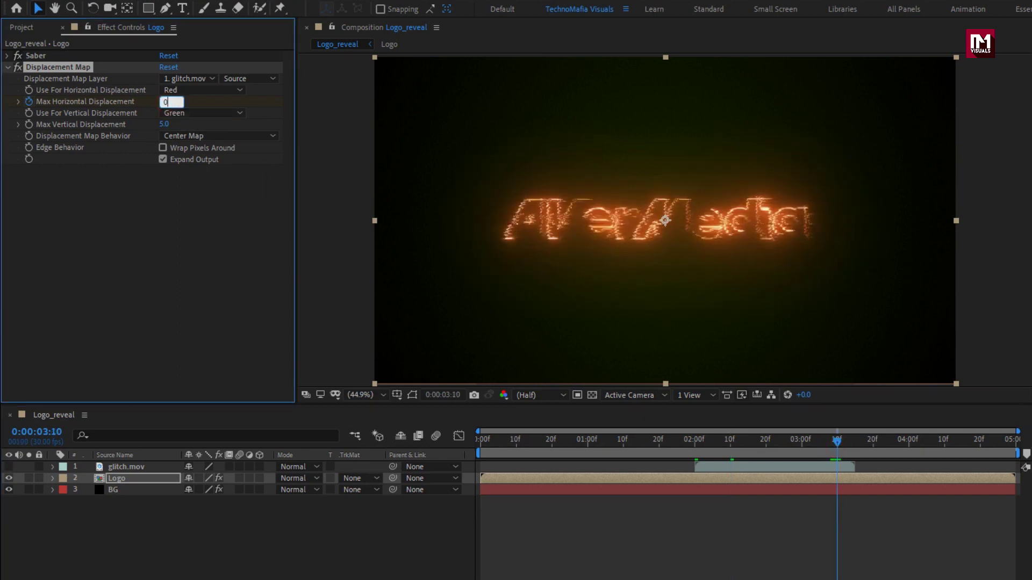
{"action": "key", "text": "Return"}
Review the glitch between 0:00:02:00 and 0:00:03:08, and set Max Vertical Displacement to 0.
{"action": "left_click_drag", "start_coordinate": [696, 446], "coordinate": [830, 436]}
{"action": "left_click", "coordinate": [163, 124]}
{"action": "type", "text": "0"}
{"action": "left_click", "coordinate": [142, 152]}
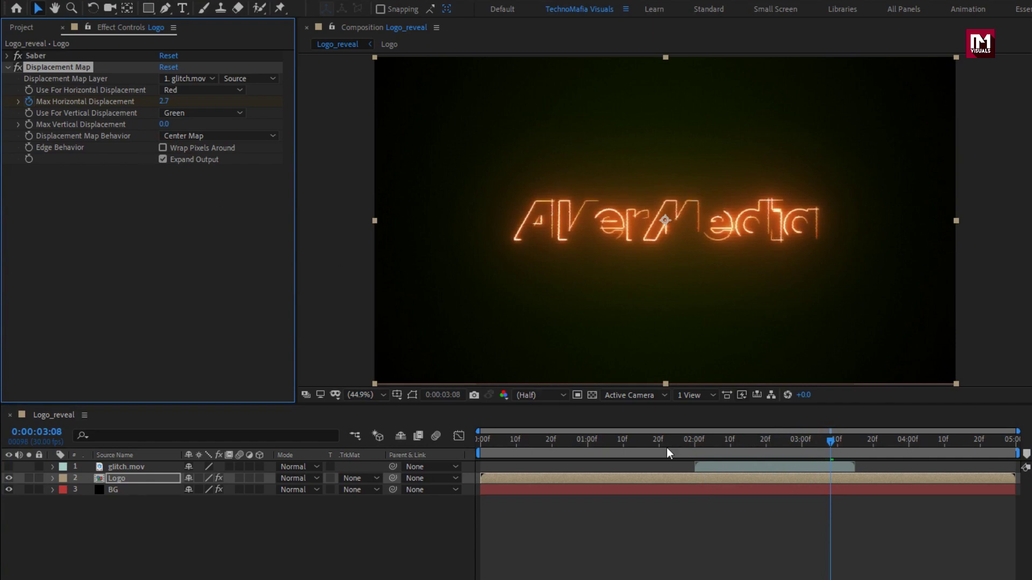
Reveal the Logo layer's keyframed properties and apply Easy Ease to all of the Saber Core Size keyframes.
{"action": "left_click_drag", "start_coordinate": [700, 441], "coordinate": [937, 442]}
{"action": "key", "text": "u"}
{"action": "left_click", "coordinate": [131, 478]}
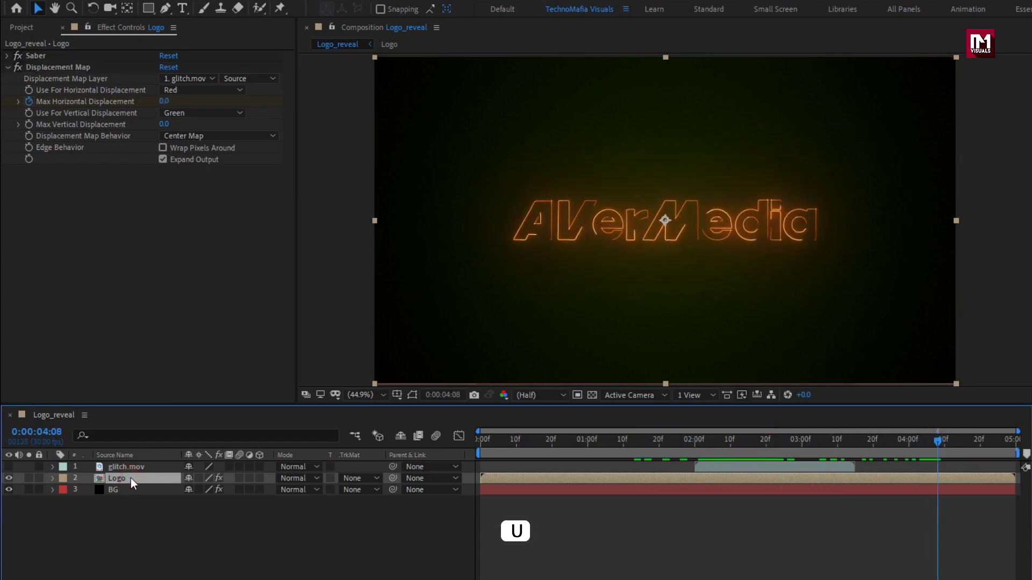
{"action": "key", "text": "u"}
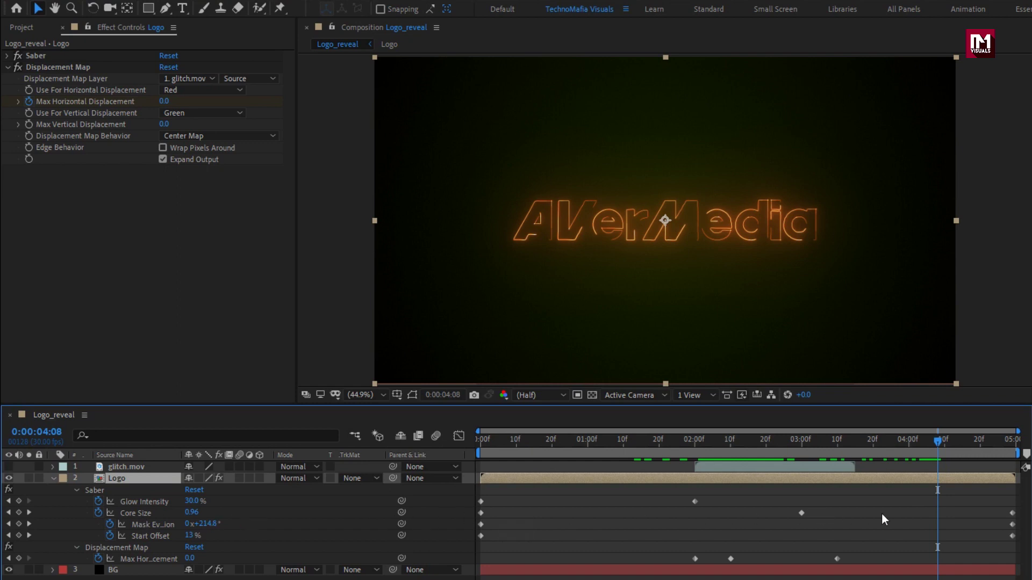
{"action": "left_click_drag", "start_coordinate": [1020, 518], "coordinate": [480, 517]}
{"action": "right_click", "coordinate": [480, 514]}
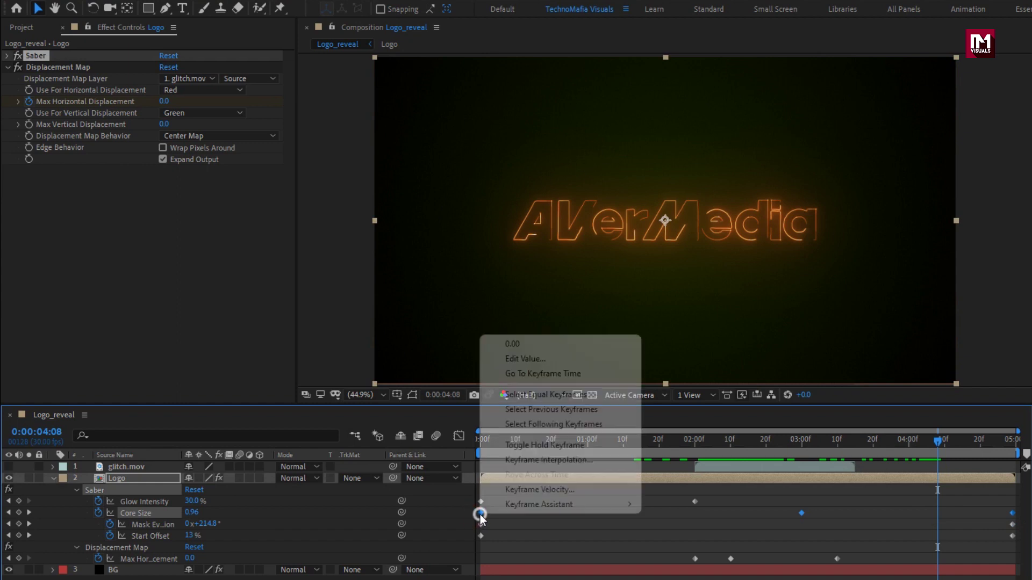
{"action": "mouse_move", "coordinate": [571, 504]}
{"action": "left_click", "coordinate": [698, 550]}
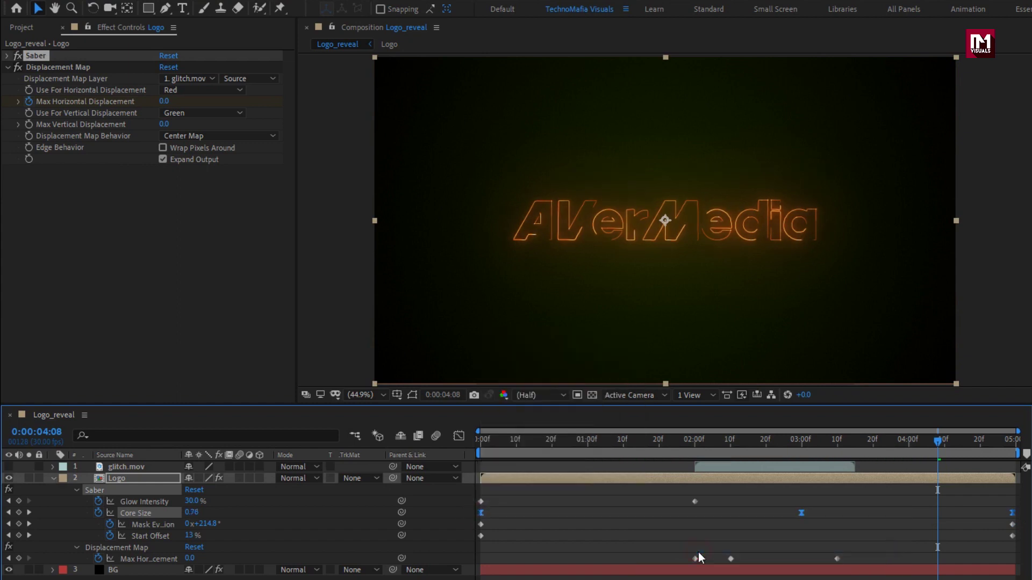
{"action": "left_click", "coordinate": [459, 436]}
{"action": "left_click", "coordinate": [459, 436]}
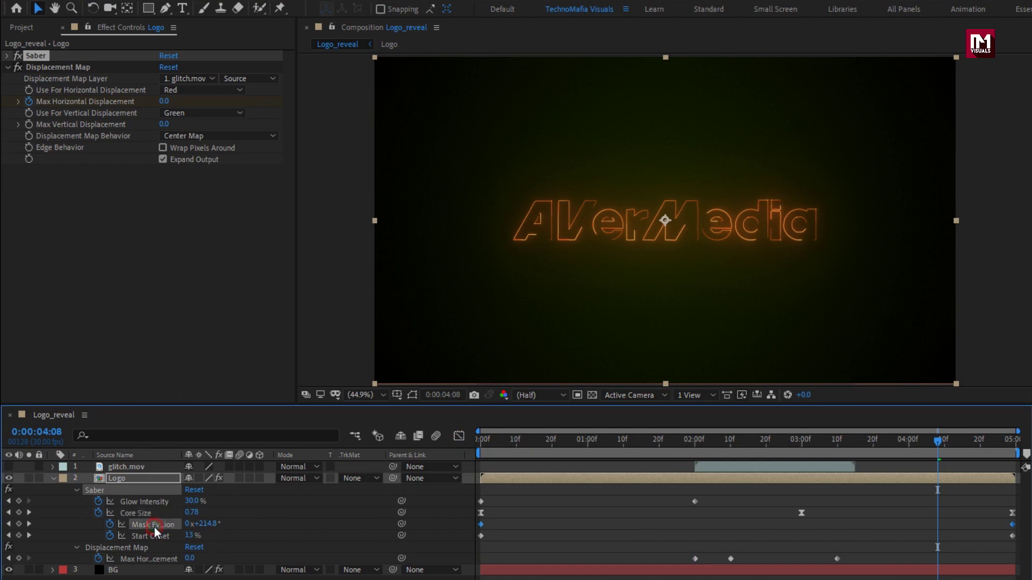
Apply Easy Ease to the Saber Mask Evolution keyframes and to the Max Horizontal Displacement keyframes of the Logo layer.
{"action": "left_click_drag", "start_coordinate": [1020, 530], "coordinate": [482, 531]}
{"action": "right_click", "coordinate": [481, 527]}
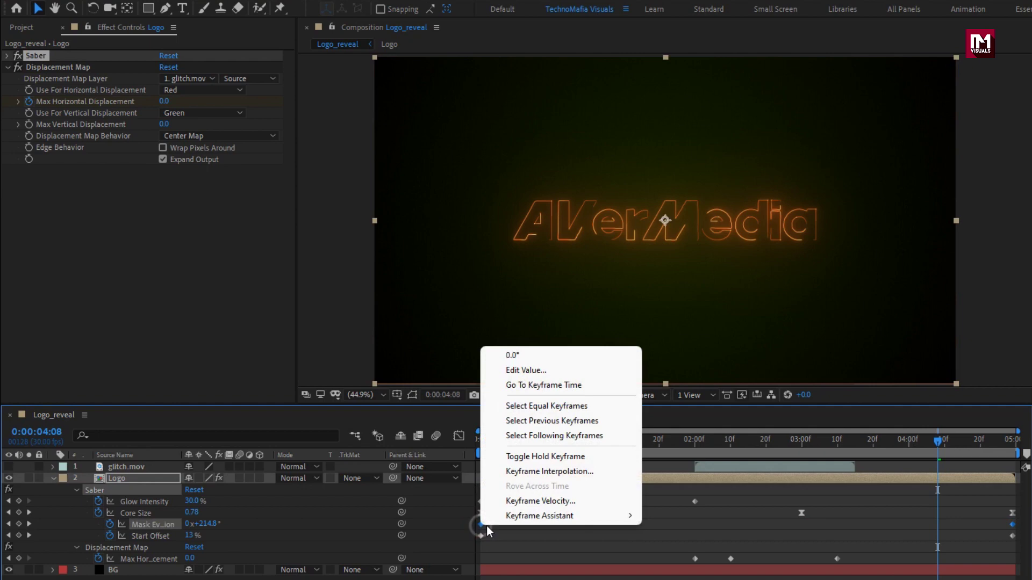
{"action": "mouse_move", "coordinate": [585, 517]}
{"action": "left_click", "coordinate": [678, 559]}
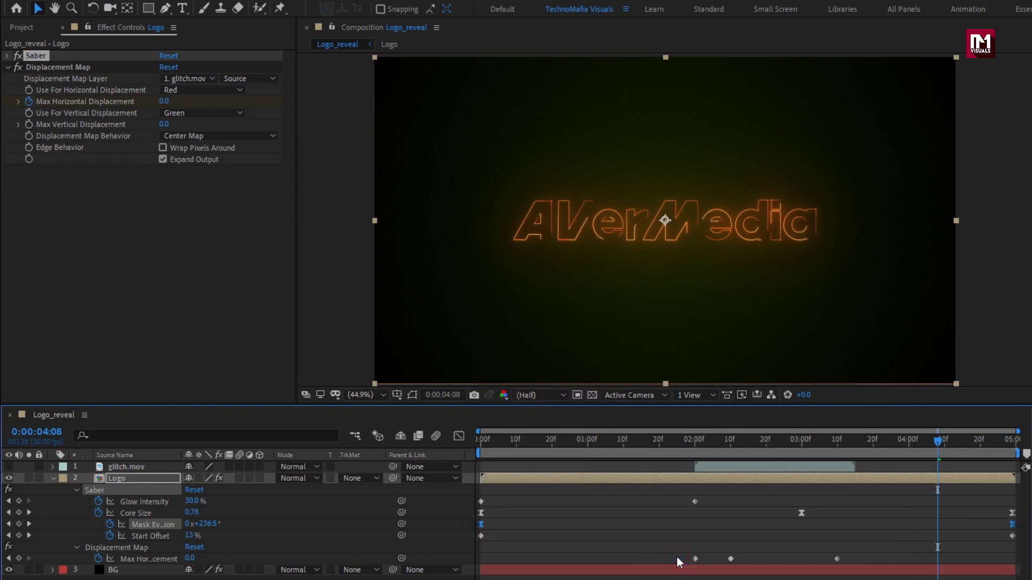
{"action": "left_click_drag", "start_coordinate": [849, 558], "coordinate": [695, 569]}
{"action": "right_click", "coordinate": [695, 559]}
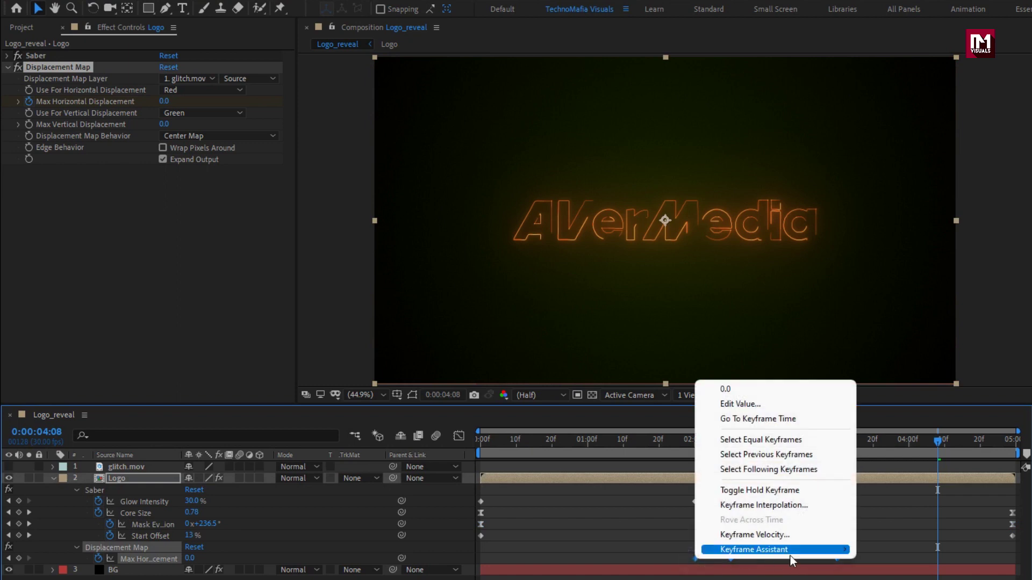
{"action": "mouse_move", "coordinate": [805, 554]}
{"action": "left_click", "coordinate": [887, 447]}
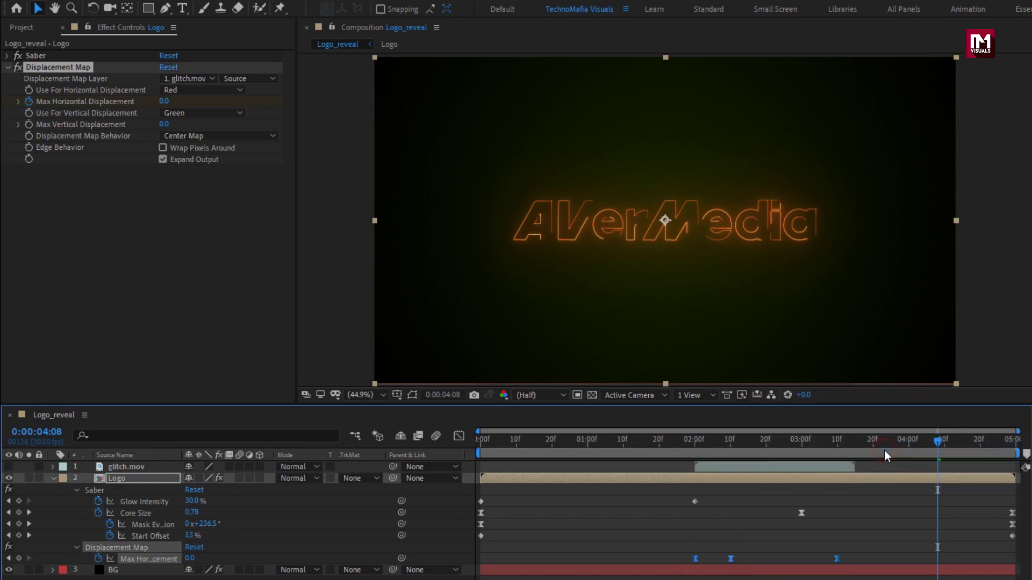
Reshape the Max Horizontal Displacement speed curve into a sharp peak just after 0:00:02:00 with 100% influence, and check the glitch up to 0:00:02:29.
{"action": "left_click", "coordinate": [455, 436]}
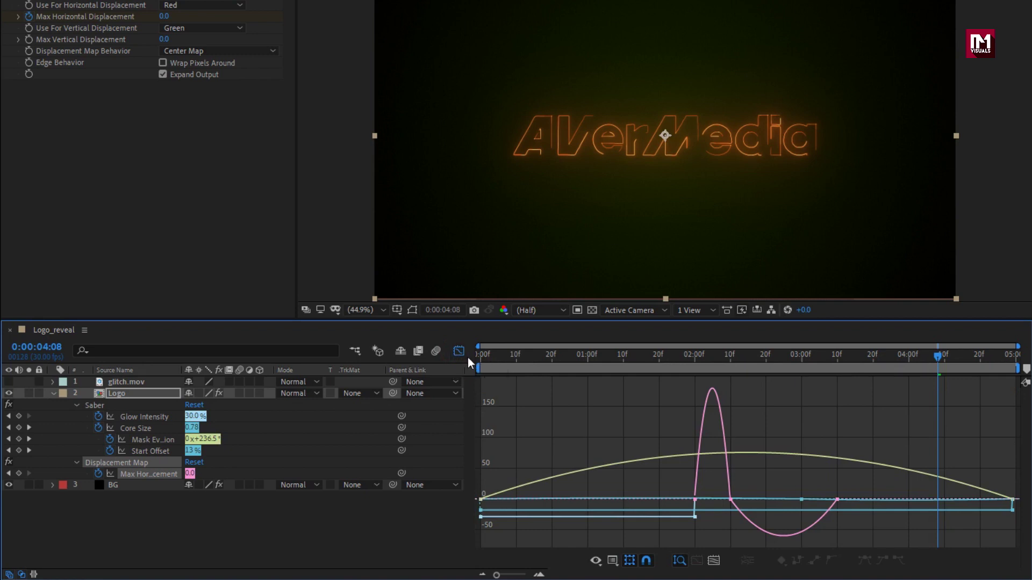
{"action": "left_click", "coordinate": [724, 500]}
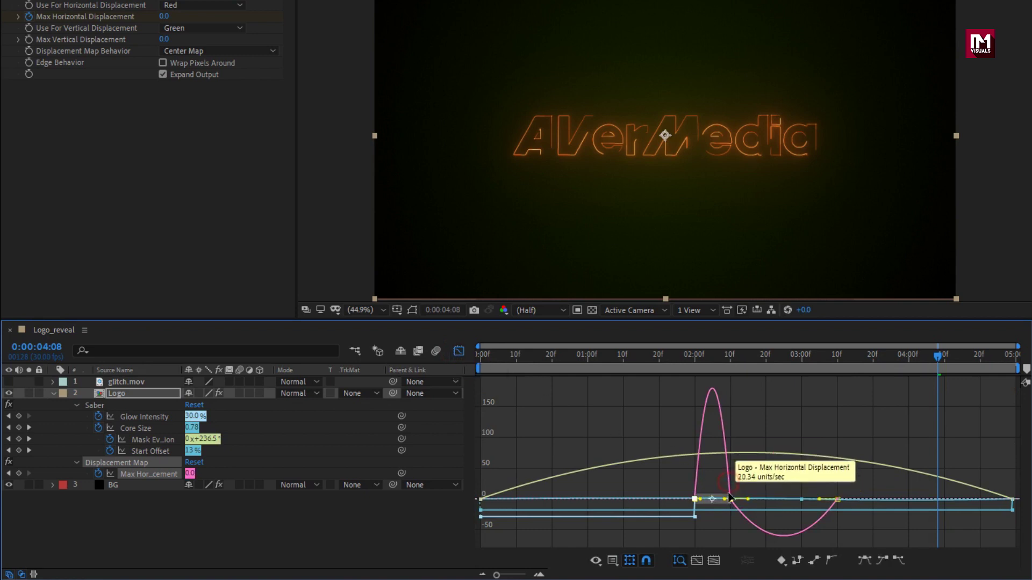
{"action": "left_click_drag", "start_coordinate": [724, 501], "coordinate": [709, 498]}
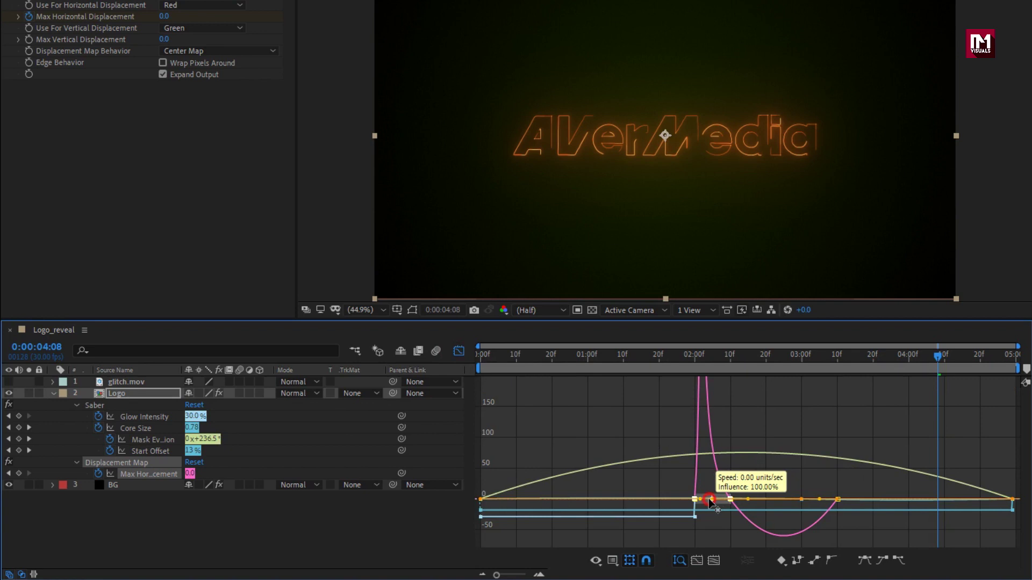
{"action": "left_click_drag", "start_coordinate": [697, 362], "coordinate": [782, 360]}
{"action": "mouse_move", "coordinate": [797, 364]}
{"action": "left_mouse_down"}
{"action": "mouse_move", "coordinate": [840, 366]}
{"action": "mouse_move", "coordinate": [799, 369]}
{"action": "left_mouse_up"}
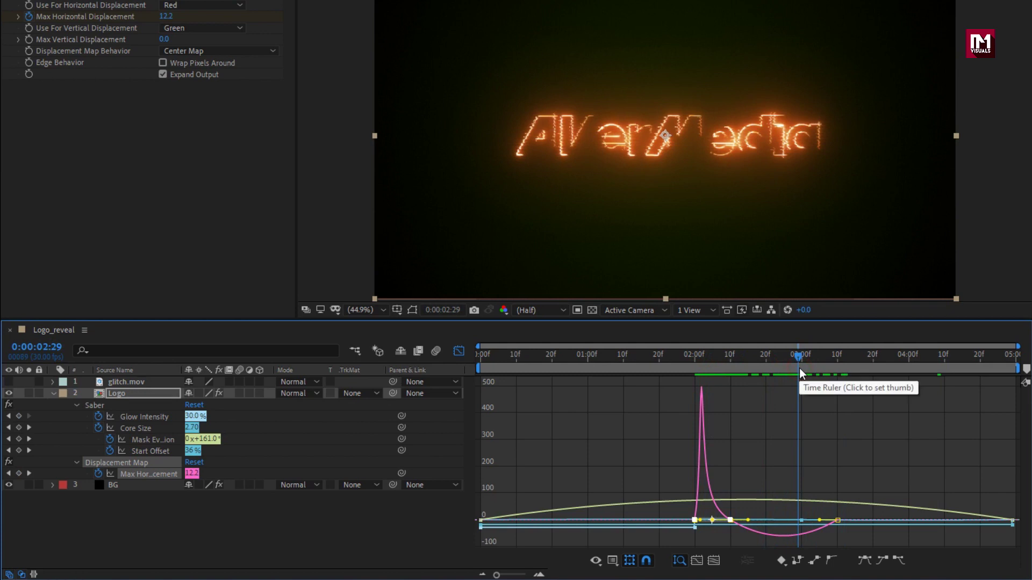
Reshape the Mask Evolution speed curve so its peak falls past 0:00:03:00, and review the animation up to 0:00:04:15.
{"action": "left_click", "coordinate": [661, 503]}
{"action": "left_click", "coordinate": [570, 521]}
{"action": "left_click_drag", "start_coordinate": [570, 521], "coordinate": [646, 522]}
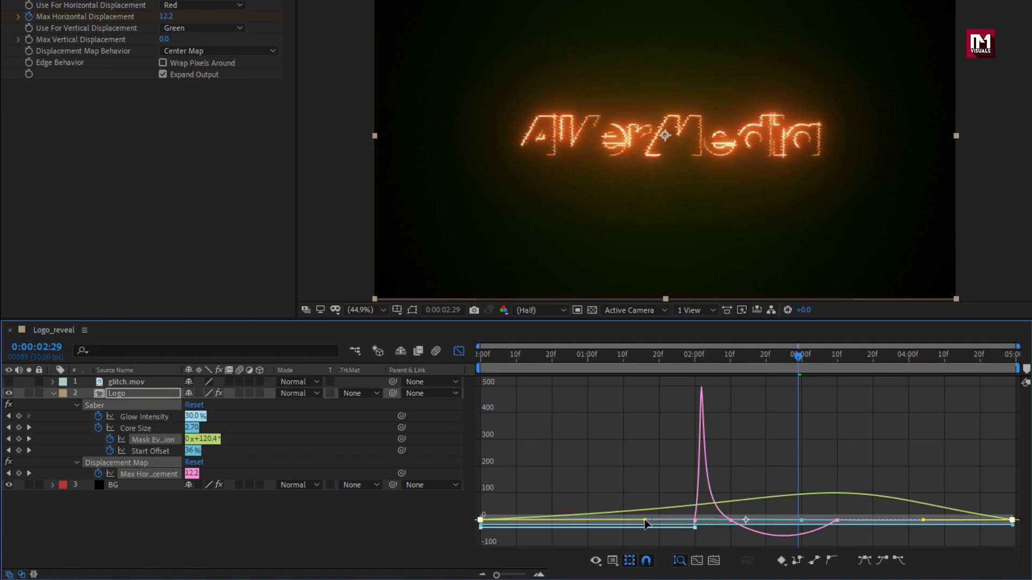
{"action": "left_click_drag", "start_coordinate": [521, 358], "coordinate": [961, 354]}
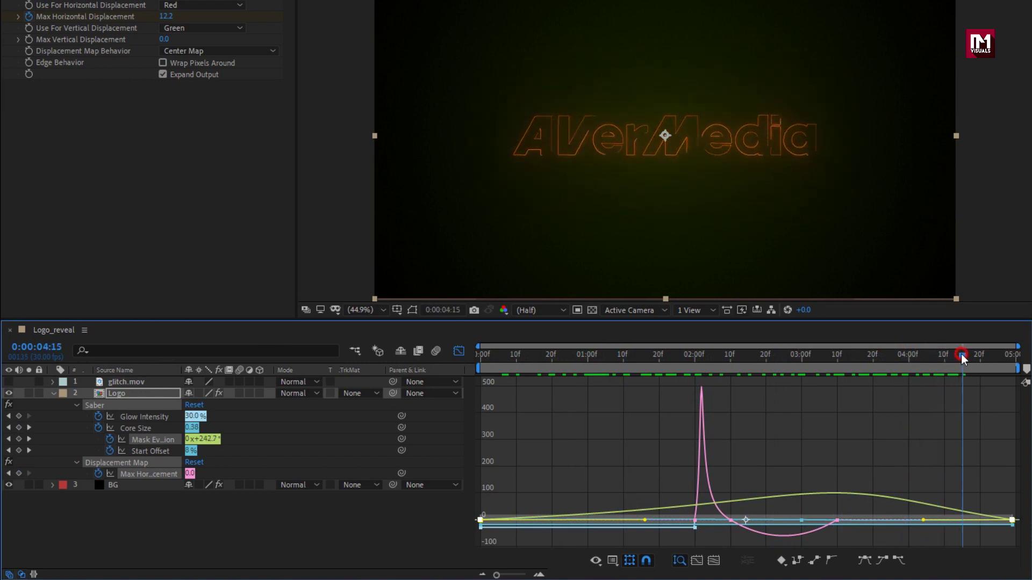
{"action": "left_click", "coordinate": [460, 351]}
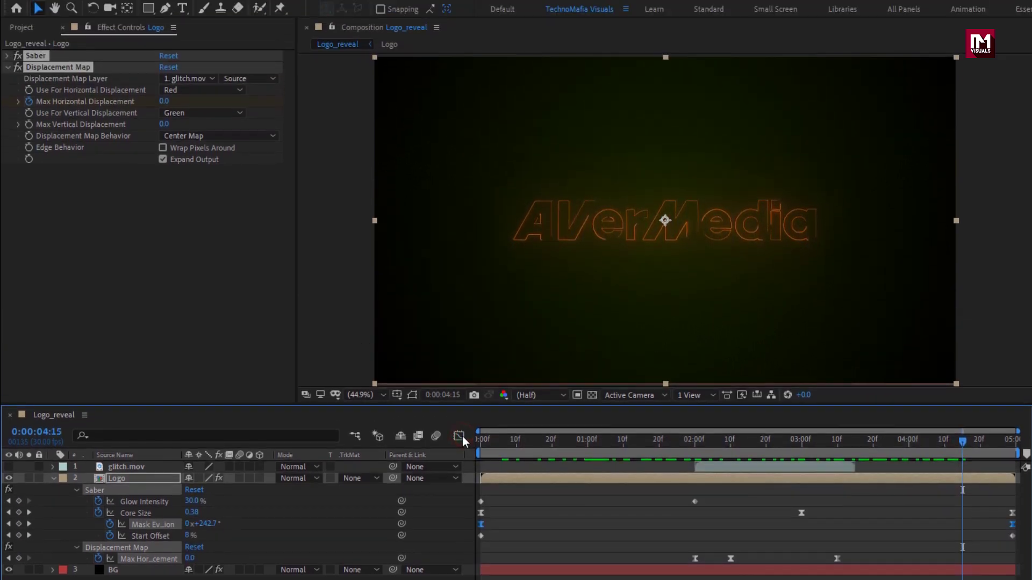
Collapse the Logo layer's properties and apply the Bevel Alpha effect to the layer.
{"action": "left_click", "coordinate": [52, 478]}
{"action": "left_click", "coordinate": [113, 479]}
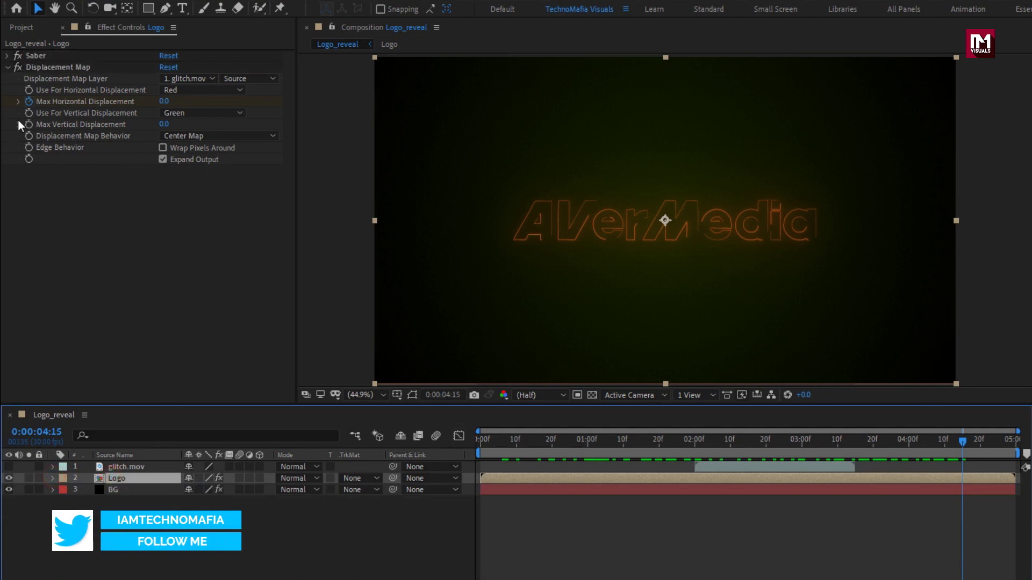
{"action": "left_click", "coordinate": [8, 67]}
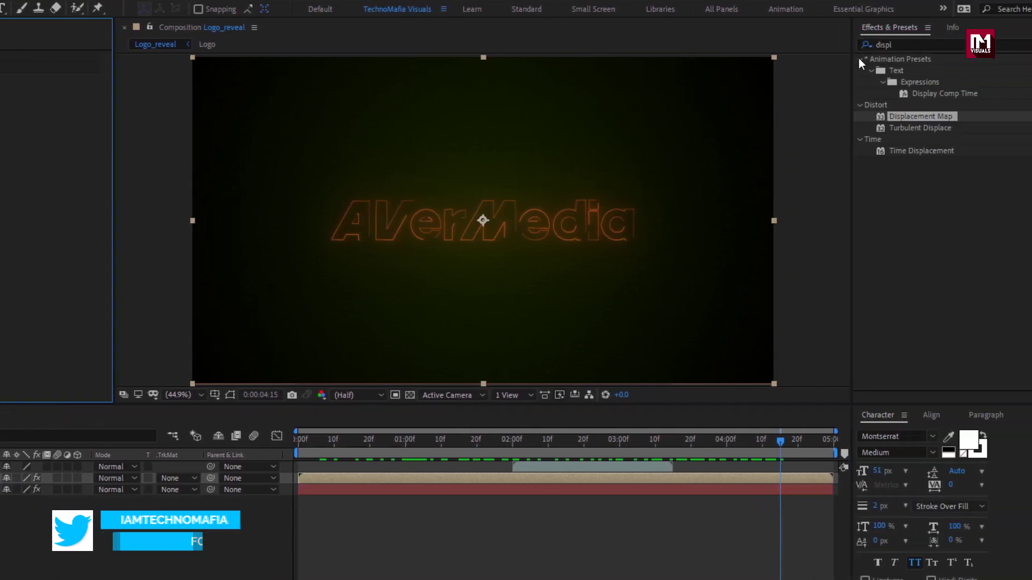
{"action": "left_click", "coordinate": [1029, 44]}
{"action": "type", "text": "bev"}
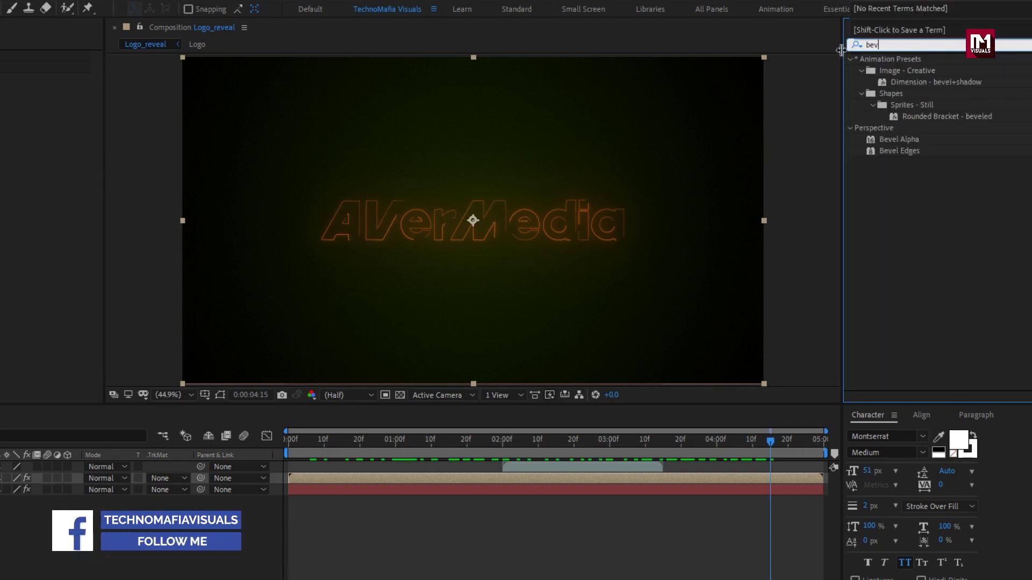
{"action": "double_click", "coordinate": [895, 140]}
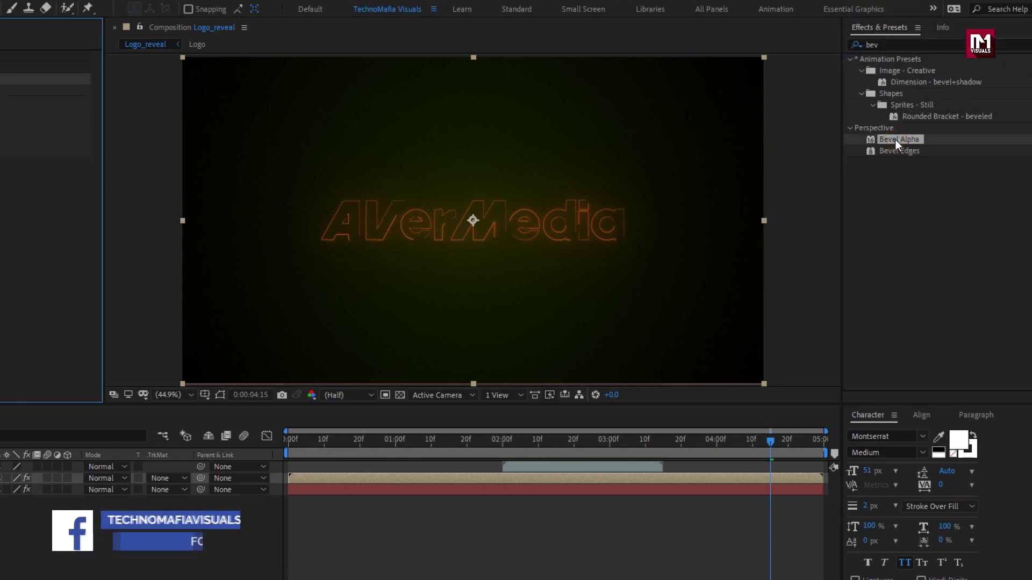
Set the Bevel Alpha Edge Thickness to 8, Light Angle to 0° and Light Intensity to 0, checking the look at 0:00:01:25.
{"action": "left_click", "coordinate": [165, 89]}
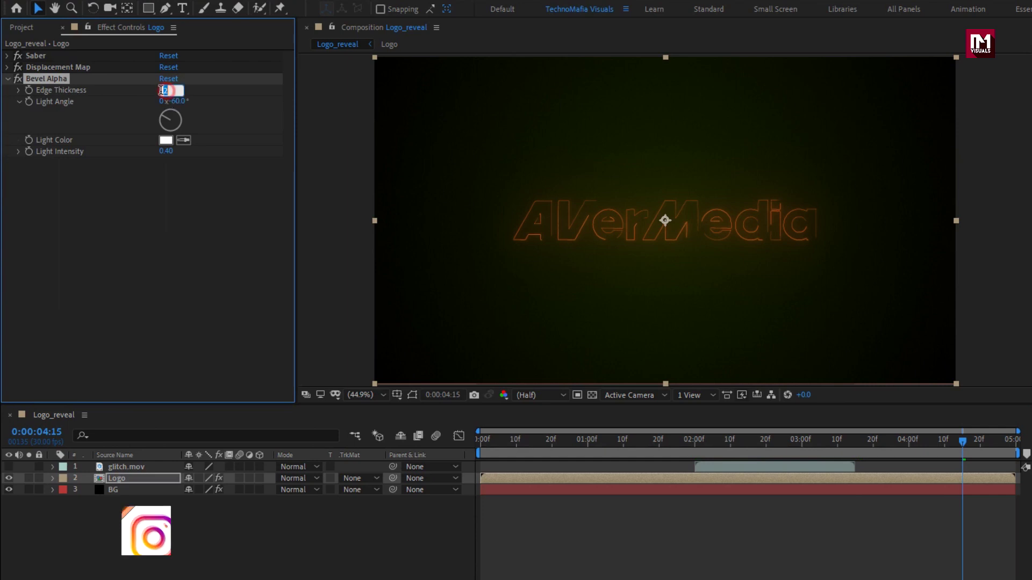
{"action": "type", "text": "8"}
{"action": "key", "text": "Return"}
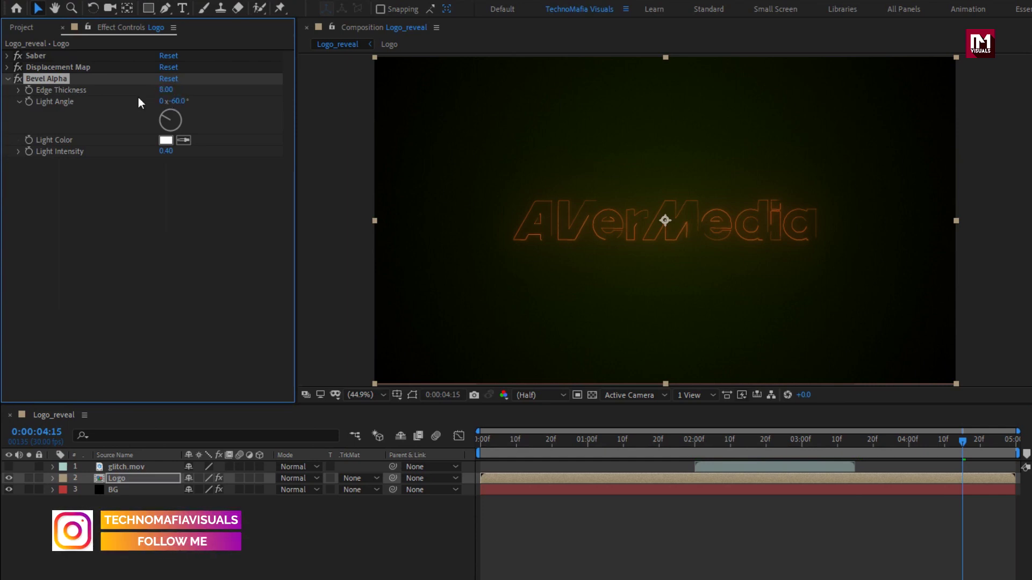
{"action": "left_click_drag", "start_coordinate": [709, 439], "coordinate": [677, 446]}
{"action": "left_click", "coordinate": [179, 101]}
{"action": "type", "text": "0"}
{"action": "key", "text": "Return"}
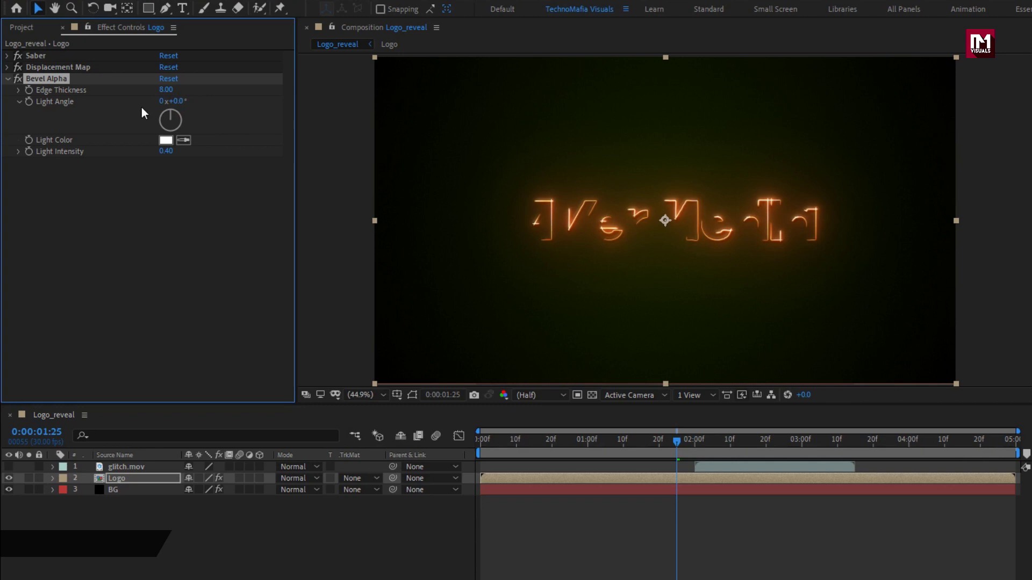
{"action": "left_click", "coordinate": [162, 151]}
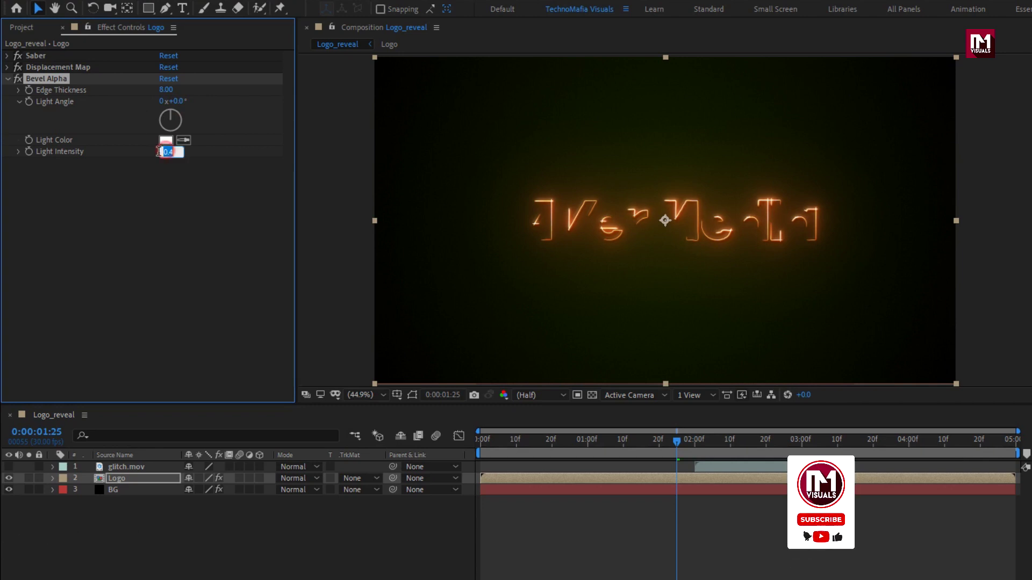
{"action": "type", "text": "0"}
{"action": "key", "text": "Return"}
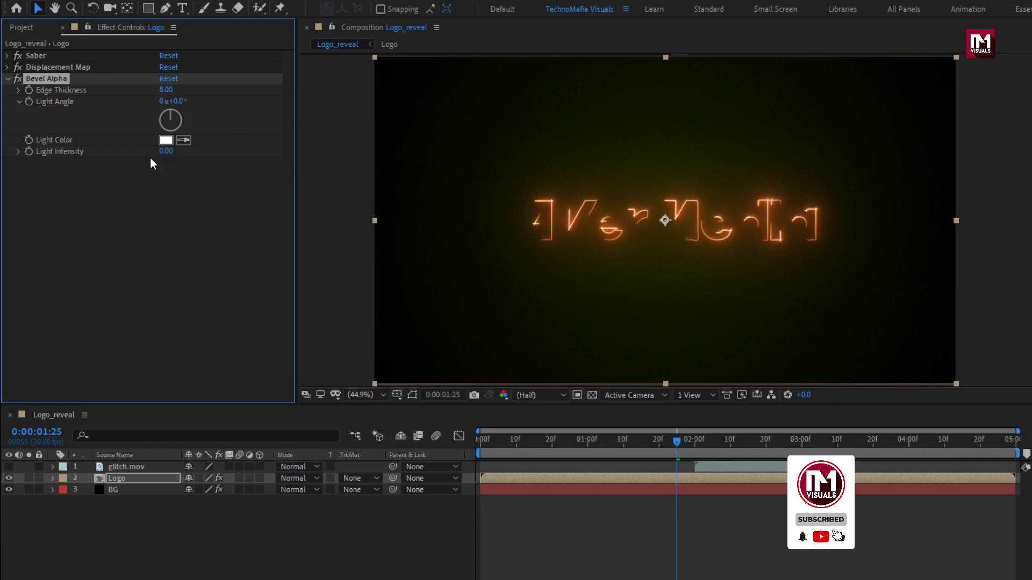
Apply a second Bevel Alpha effect to the Logo layer, adjust its settings, and collapse both bevel effects.
{"action": "left_click", "coordinate": [895, 138]}
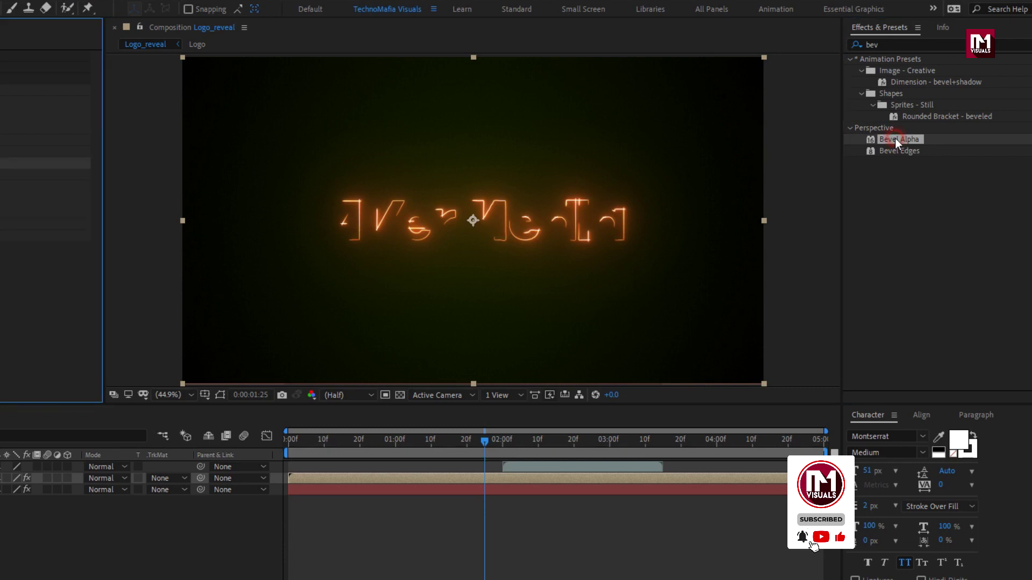
{"action": "double_click", "coordinate": [895, 138]}
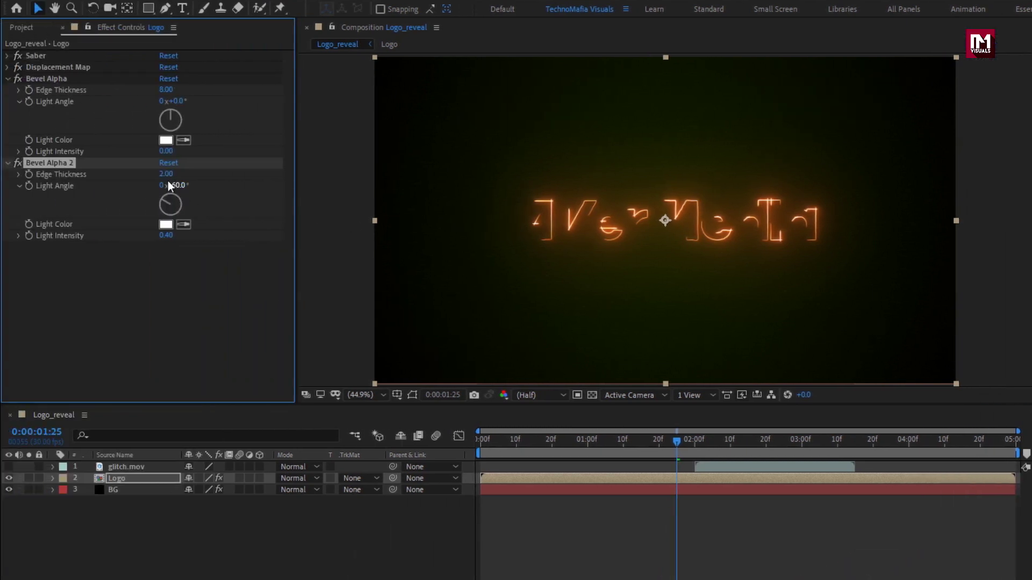
{"action": "type", "text": "8"}
{"action": "key", "text": "Return"}
{"action": "key", "text": "Return"}
{"action": "left_click", "coordinate": [7, 163]}
{"action": "left_click", "coordinate": [7, 78]}
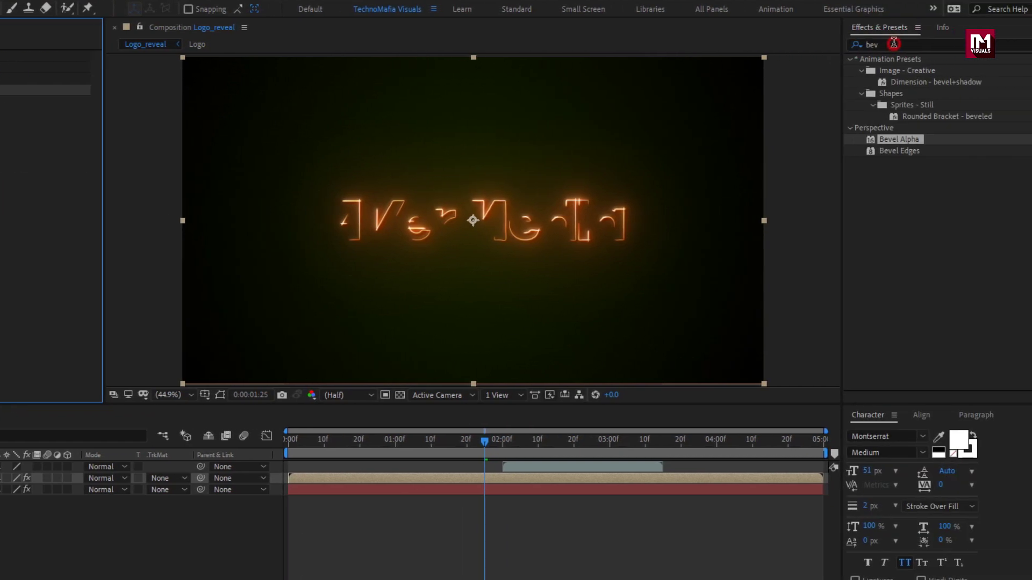
Apply the Mirror effect to the Logo layer and set its Reflection Angle to 90°.
{"action": "left_click", "coordinate": [871, 45]}
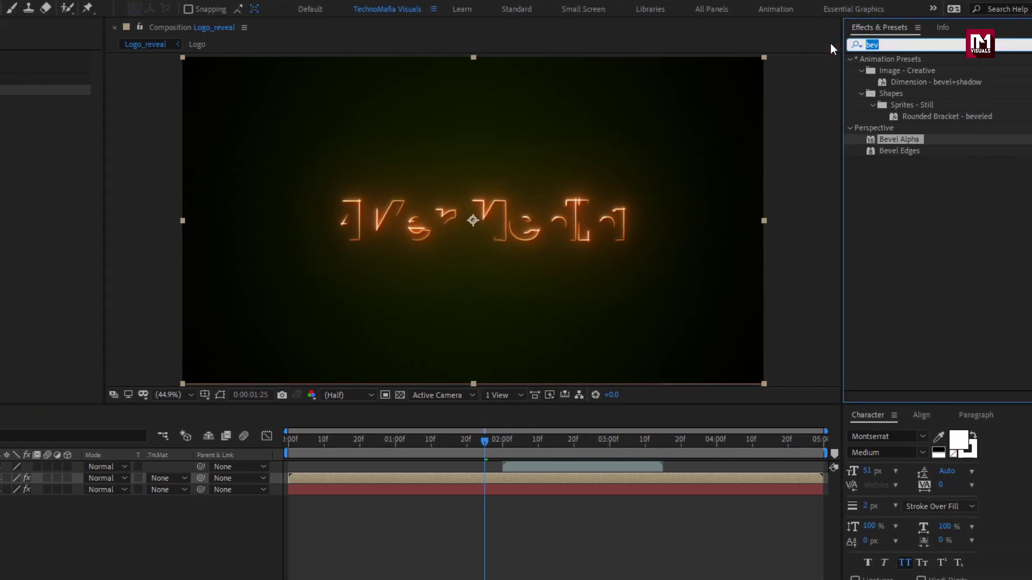
{"action": "type", "text": "mirr"}
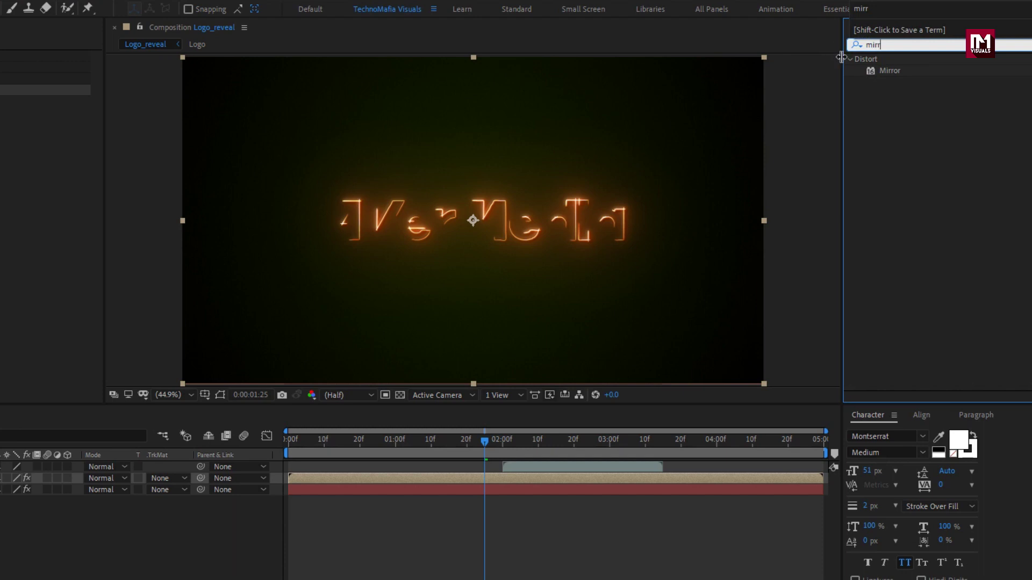
{"action": "left_click", "coordinate": [889, 70]}
{"action": "double_click", "coordinate": [889, 71]}
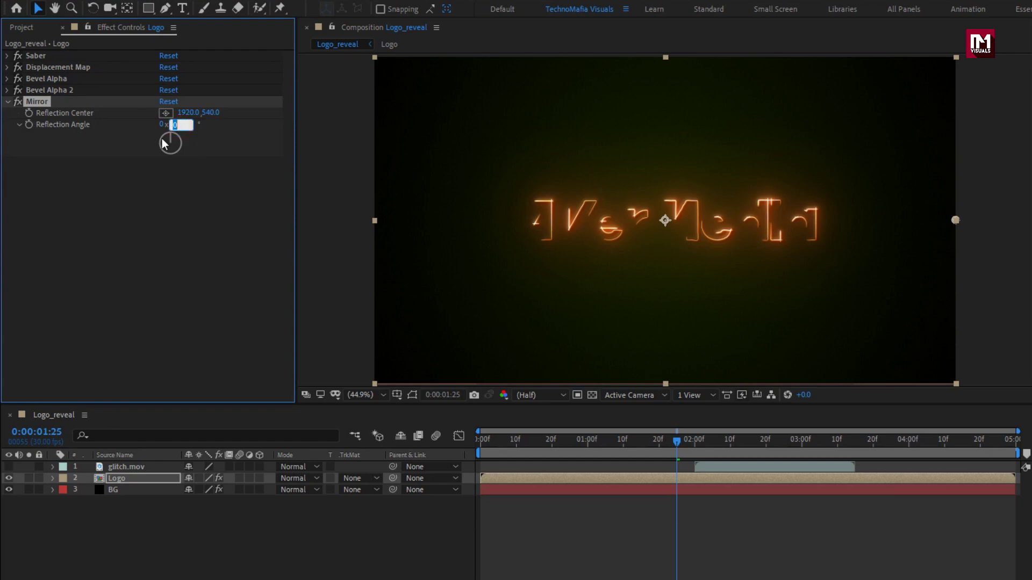
{"action": "key", "text": "Return"}
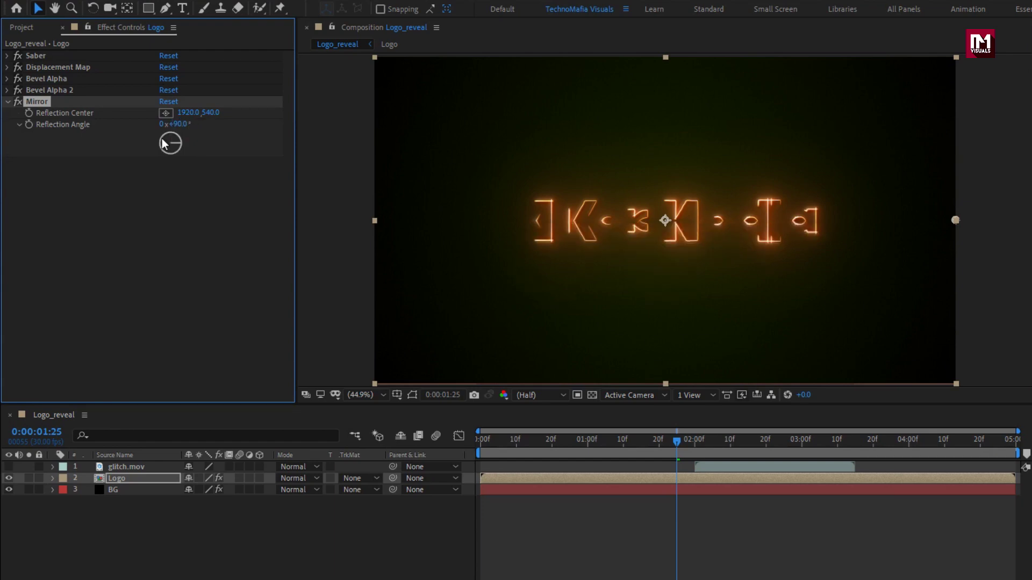
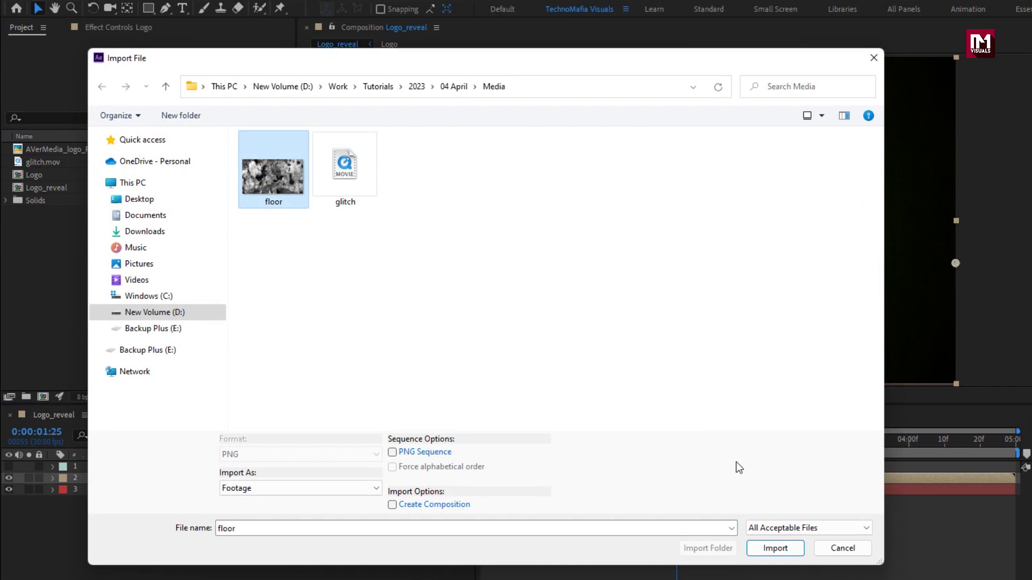
Import the floor PNG image from the Media folder and add it to Logo_reveal above the glitch.mov layer.
{"action": "left_click", "coordinate": [769, 548]}
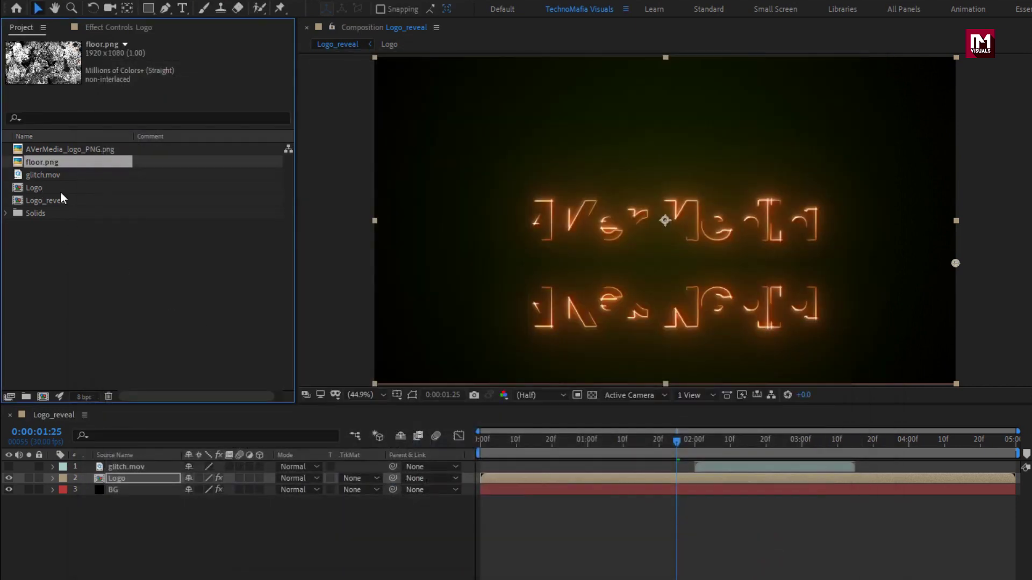
{"action": "left_click_drag", "start_coordinate": [50, 163], "coordinate": [152, 462]}
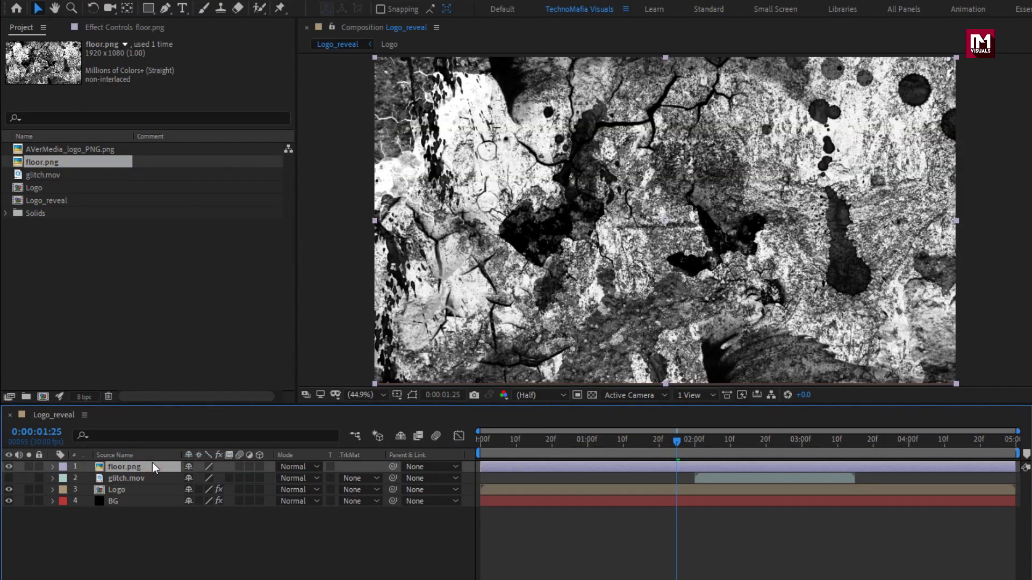
Make the floor.png layer 3D and set its X Orientation to 274° so it lies nearly flat.
{"action": "left_click", "coordinate": [259, 468]}
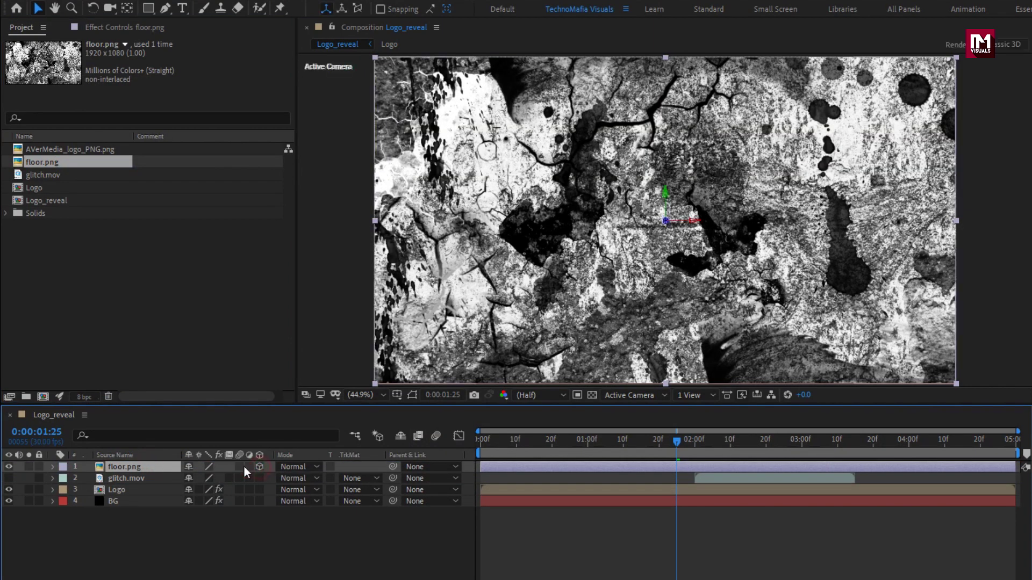
{"action": "key", "text": "r"}
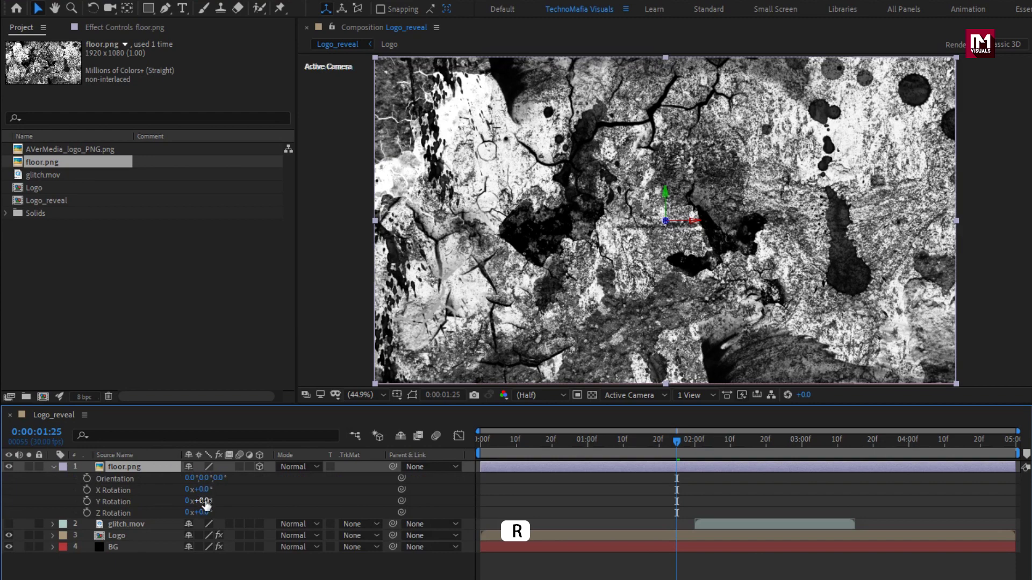
{"action": "left_click_drag", "start_coordinate": [198, 486], "coordinate": [137, 485]}
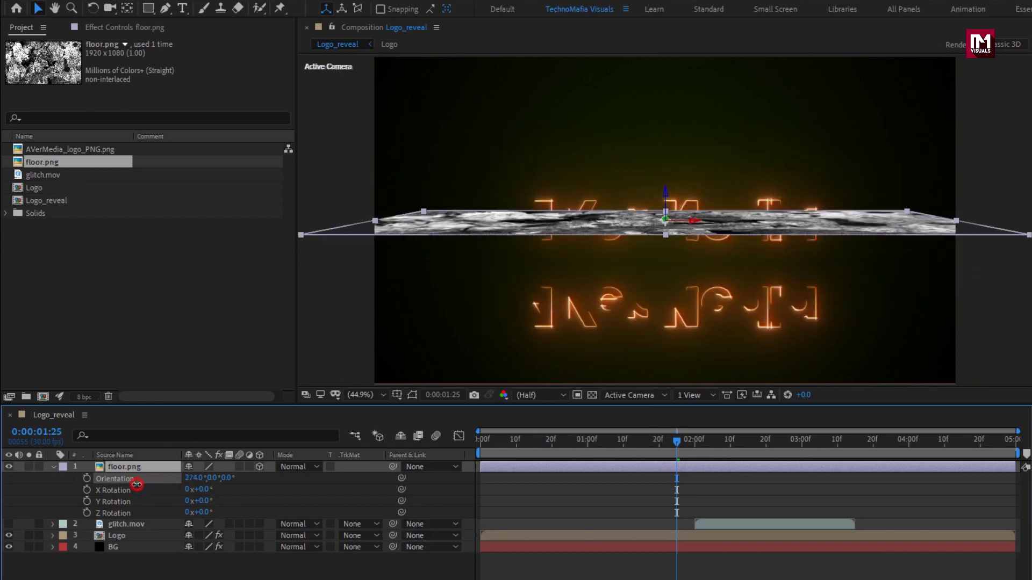
Apply the Motion Tile effect to the floor.png layer.
{"action": "left_click", "coordinate": [134, 467]}
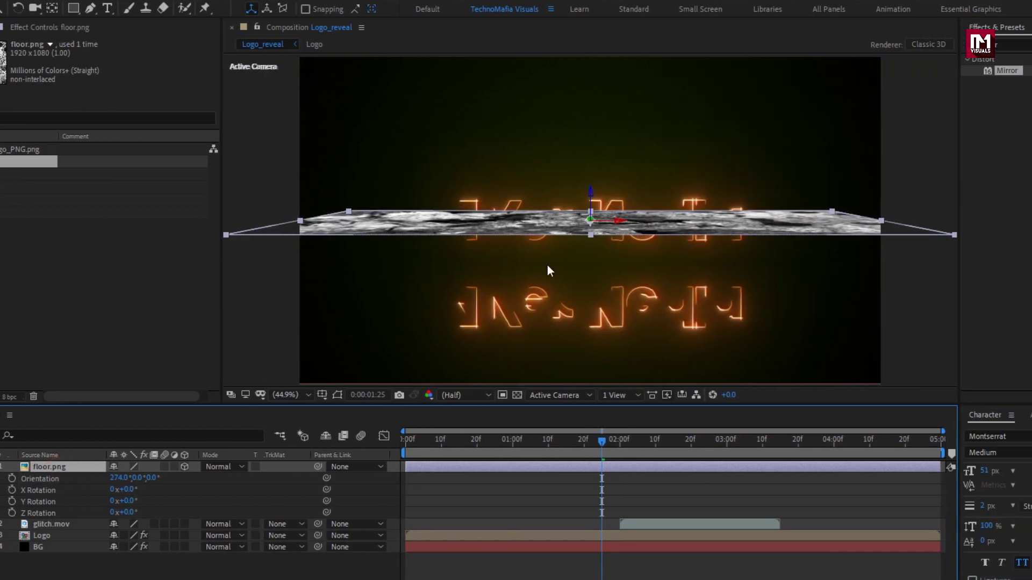
{"action": "left_click", "coordinate": [876, 46]}
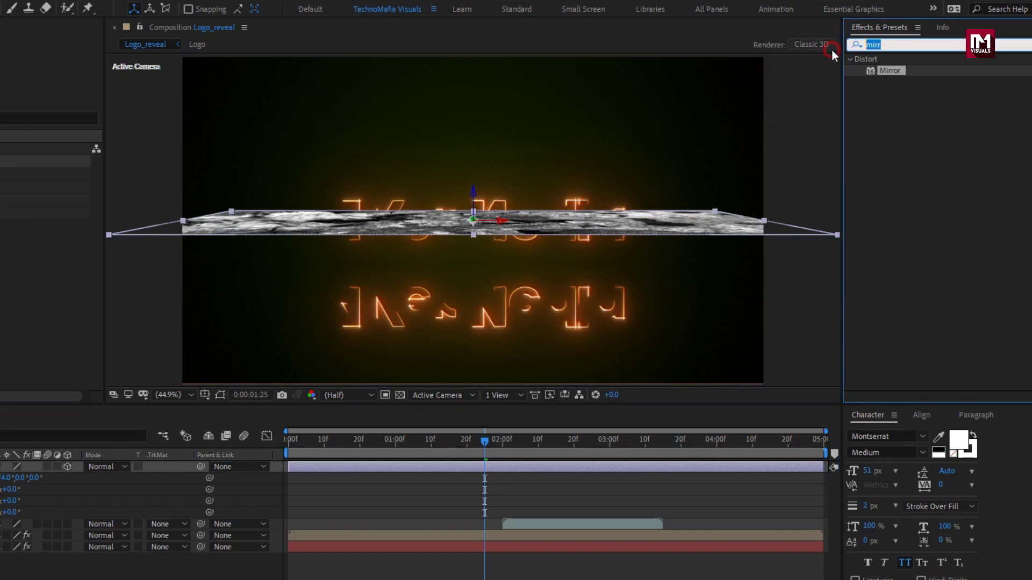
{"action": "type", "text": "mot"}
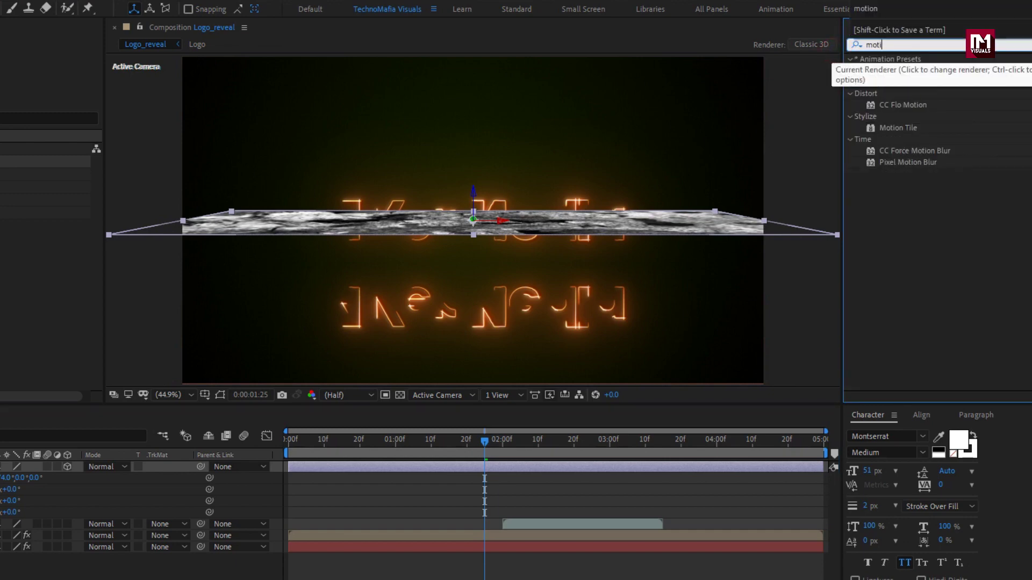
{"action": "double_click", "coordinate": [903, 128]}
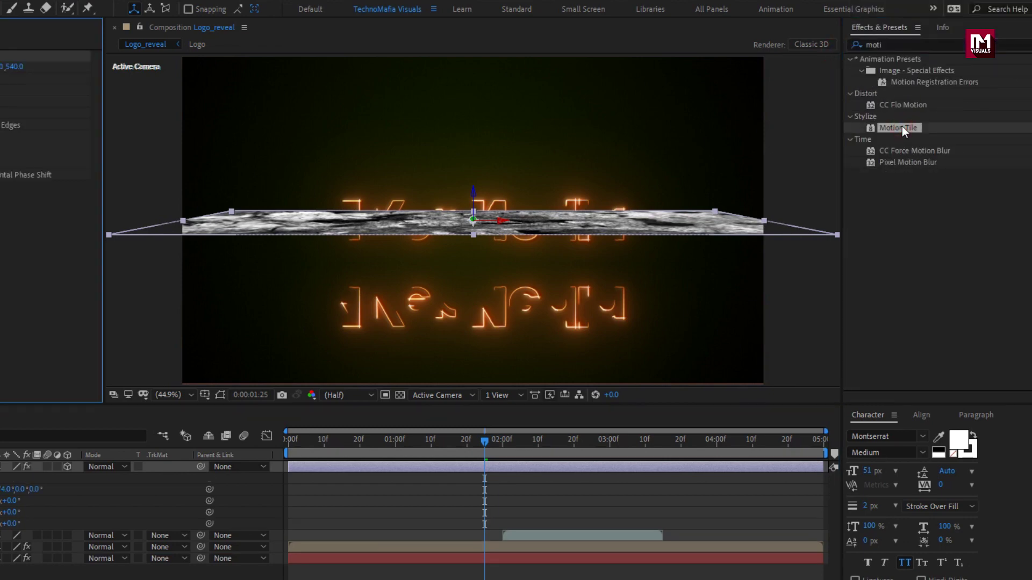
Lower the floor.png layer by setting its Y Position to 942.
{"action": "key", "text": "p"}
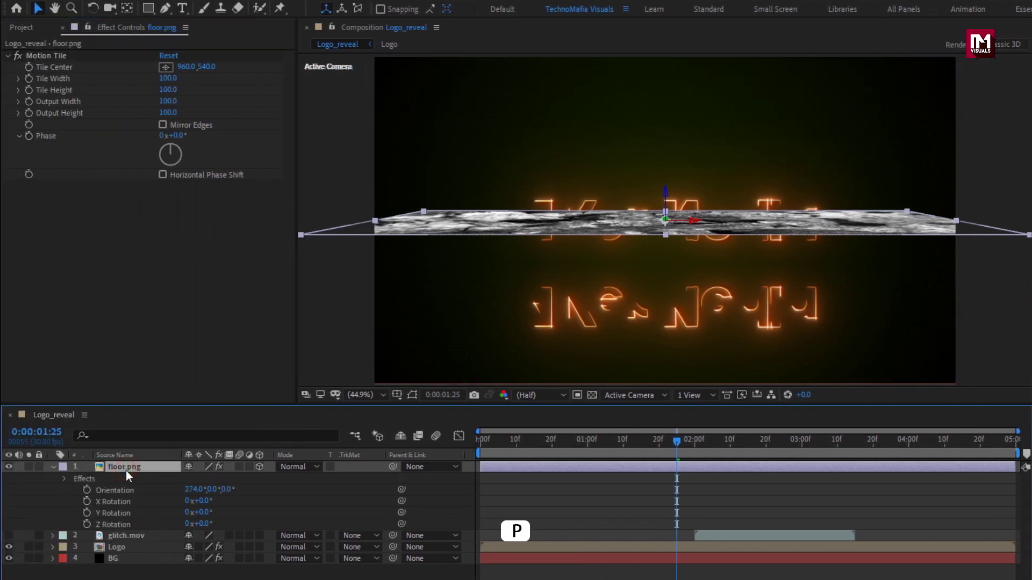
{"action": "left_click_drag", "start_coordinate": [215, 478], "coordinate": [488, 479]}
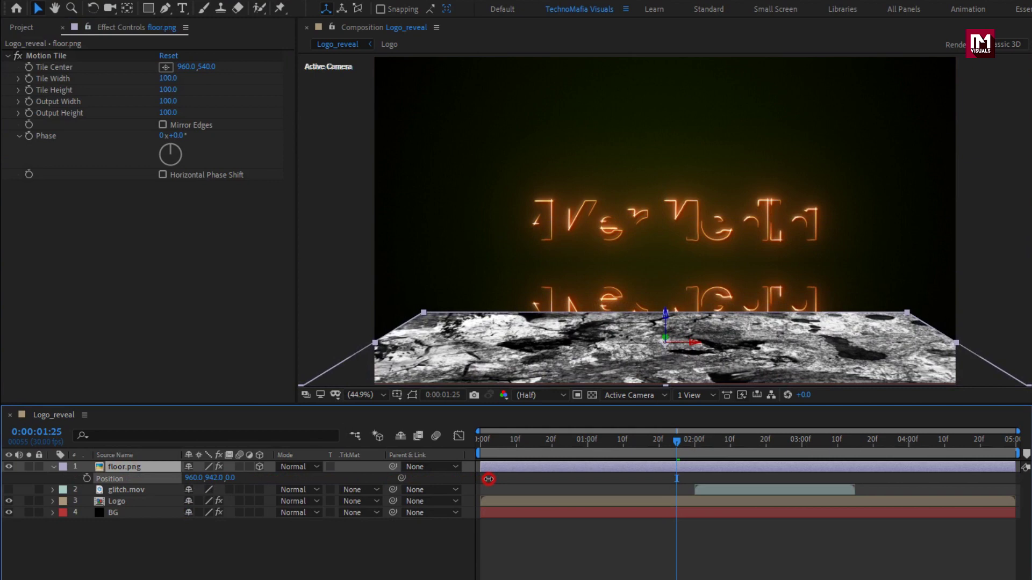
{"action": "key", "text": "Return"}
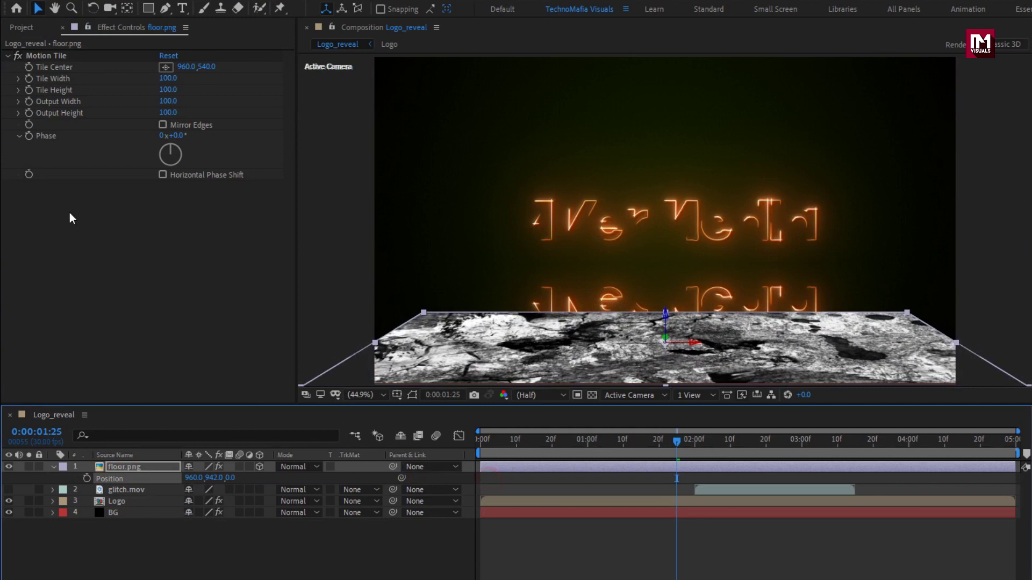
Enable Mirror Edges in Motion Tile and set Output Width to 570 and Output Height to 530.
{"action": "left_click", "coordinate": [162, 125]}
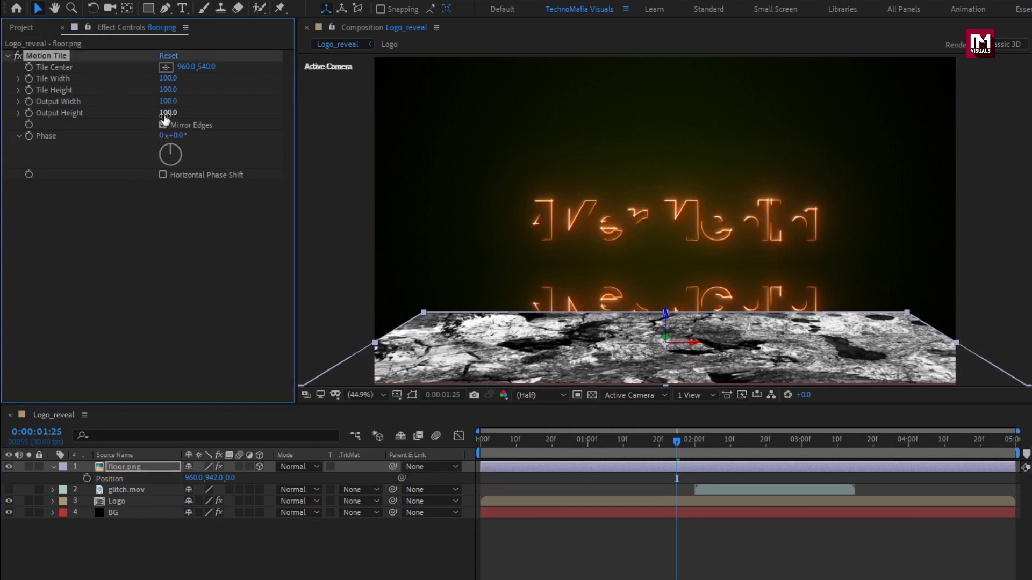
{"action": "left_click_drag", "start_coordinate": [162, 113], "coordinate": [190, 102]}
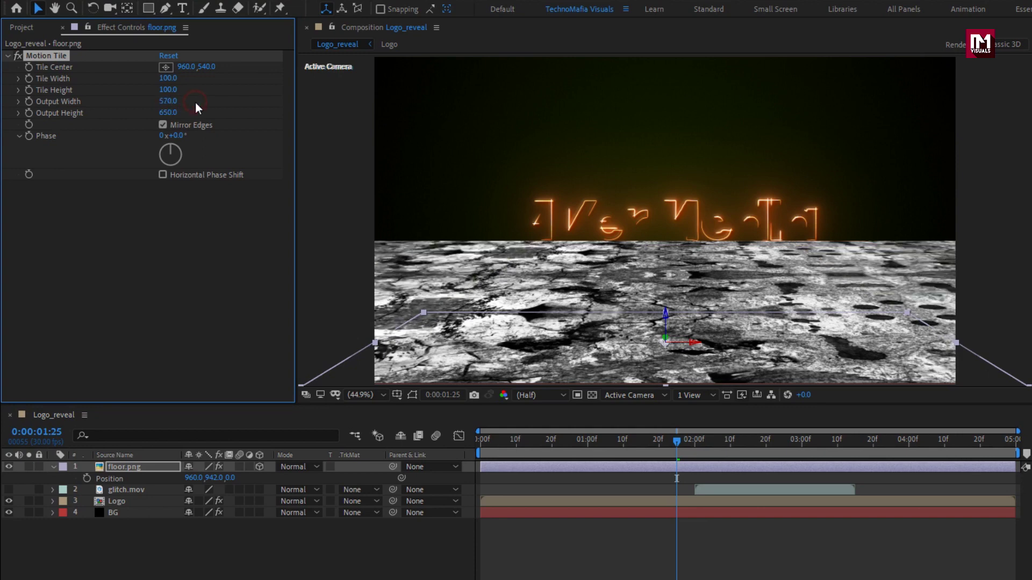
{"action": "left_click_drag", "start_coordinate": [165, 112], "coordinate": [159, 112]}
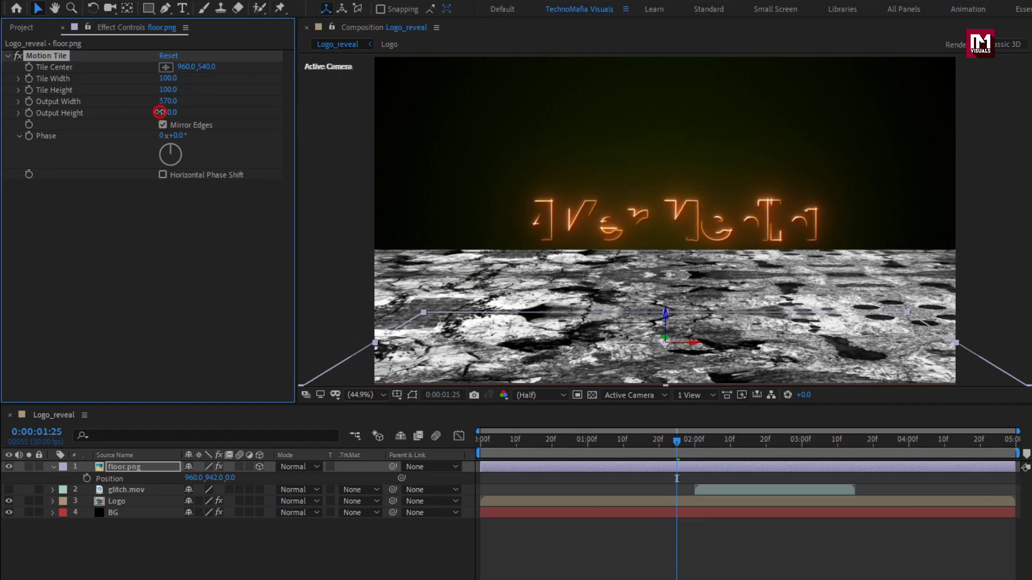
Pre-compose the floor.png layer as "Floor", moving all attributes into the new composition.
{"action": "left_click", "coordinate": [118, 468]}
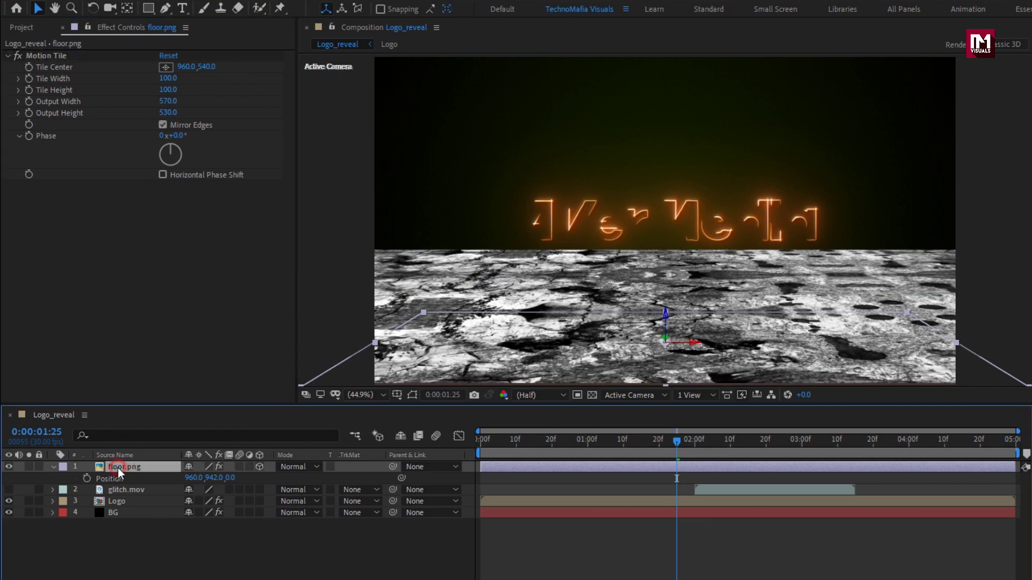
{"action": "left_click", "coordinate": [52, 467]}
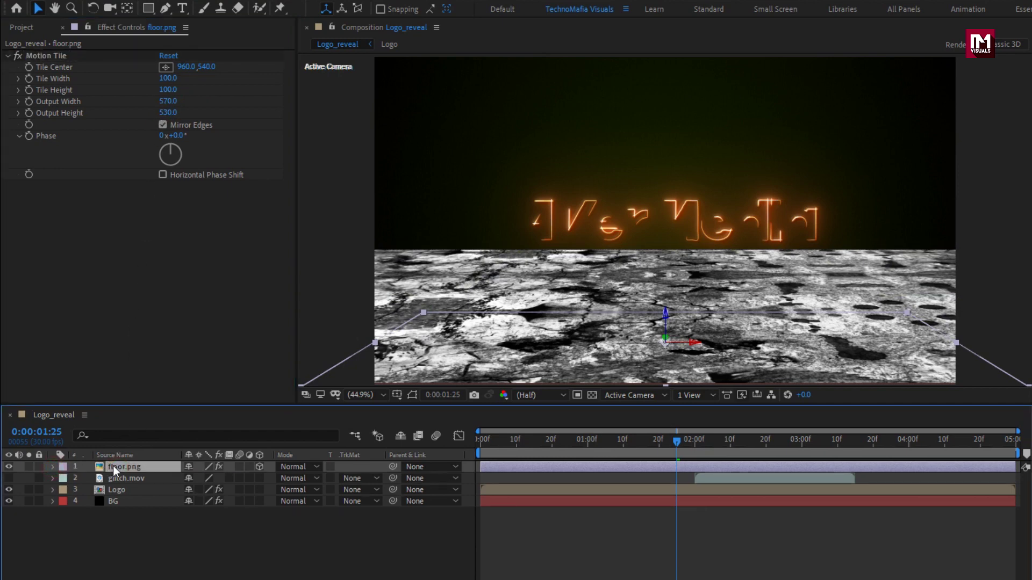
{"action": "right_click", "coordinate": [113, 466]}
{"action": "left_click", "coordinate": [144, 406]}
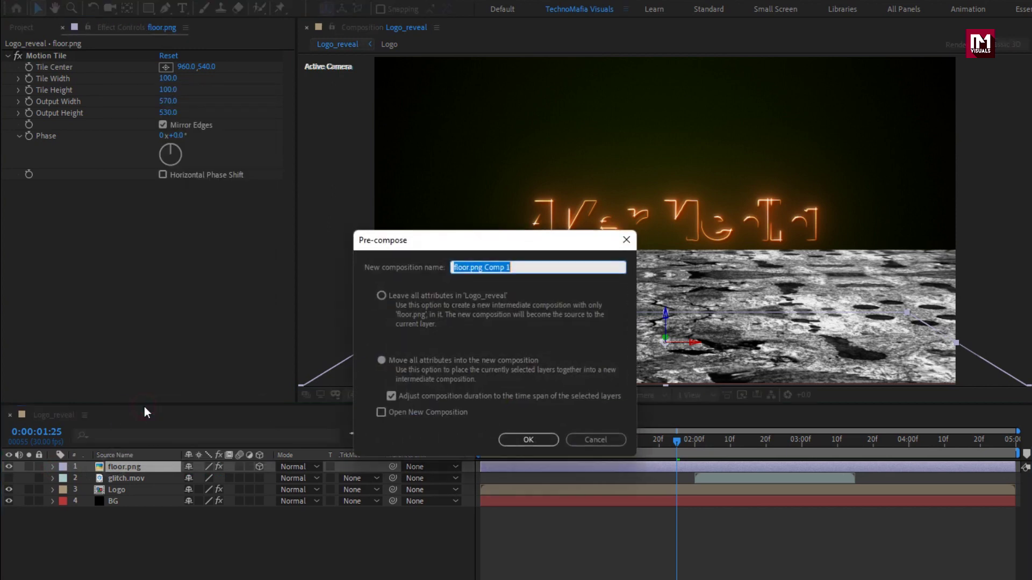
{"action": "type", "text": "Floor"}
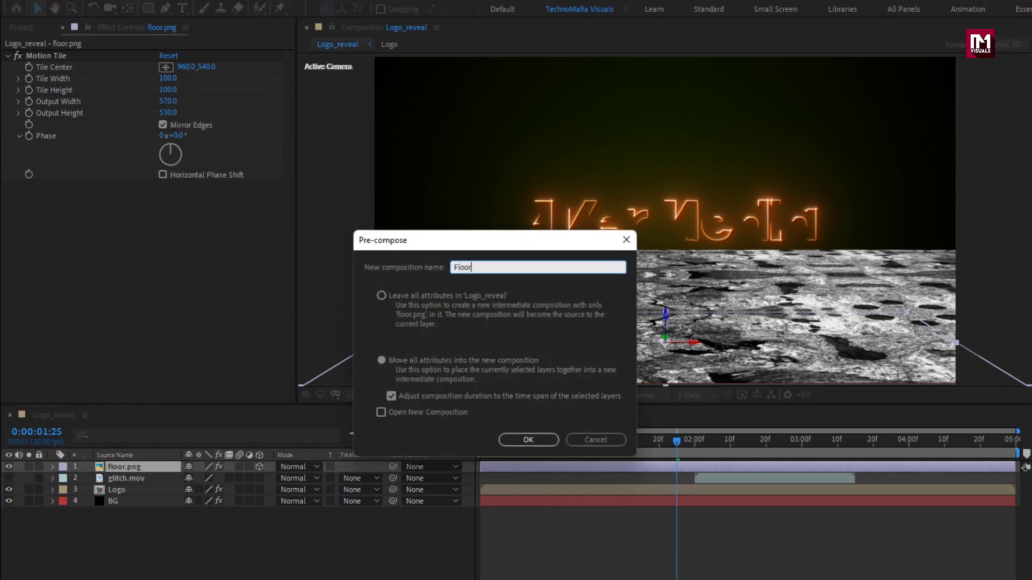
{"action": "left_click", "coordinate": [530, 440]}
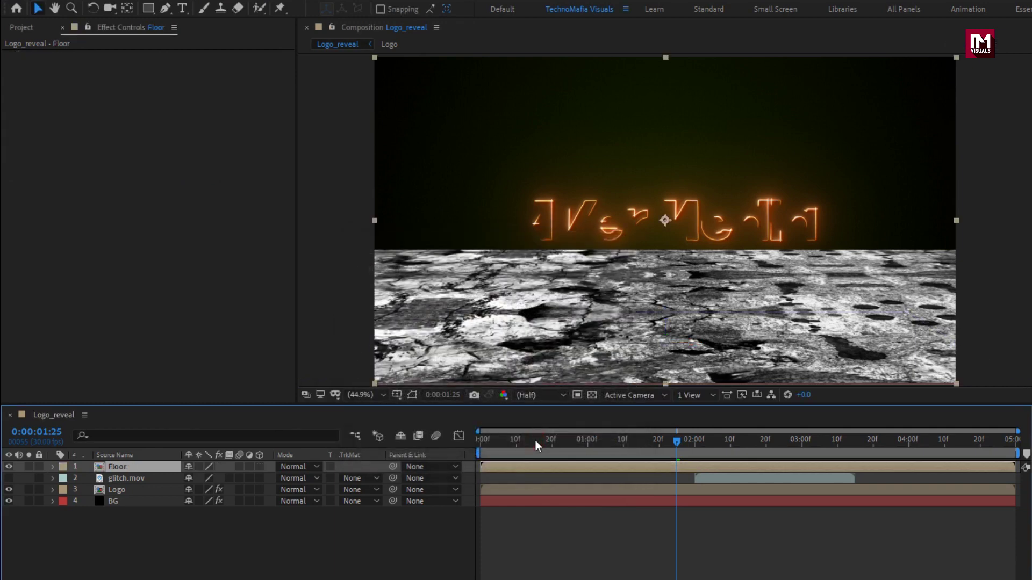
Hide the Floor layer and add a new adjustment layer at the top of the Logo_reveal composition.
{"action": "left_click", "coordinate": [9, 467]}
{"action": "left_click", "coordinate": [129, 519]}
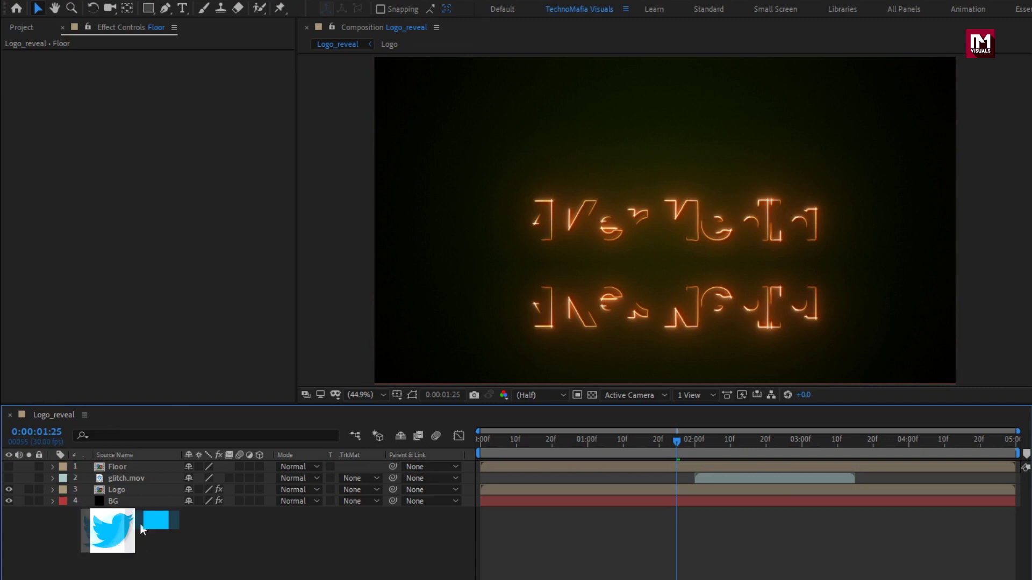
{"action": "right_click", "coordinate": [142, 529]}
{"action": "mouse_move", "coordinate": [173, 376]}
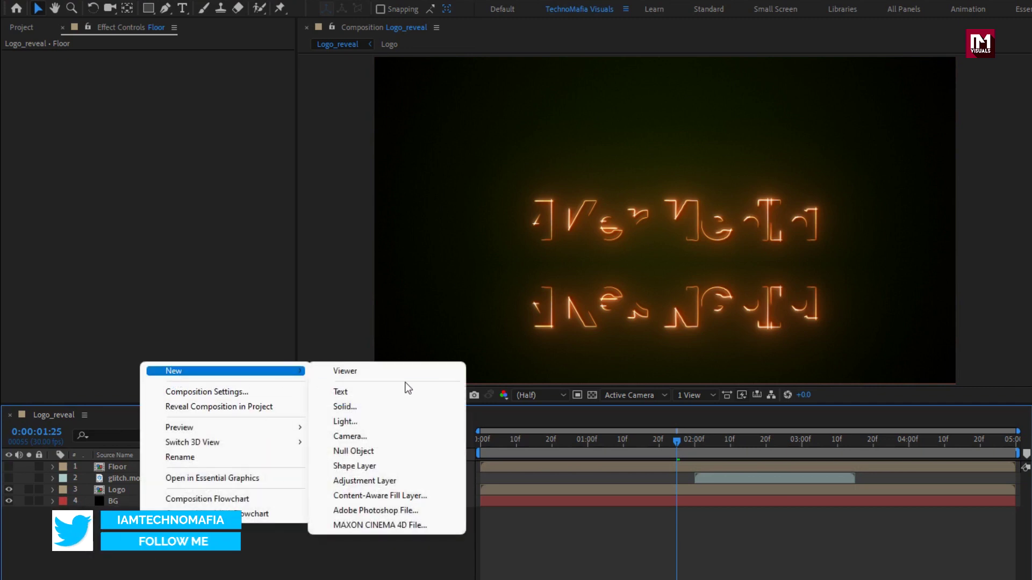
{"action": "left_click", "coordinate": [419, 480]}
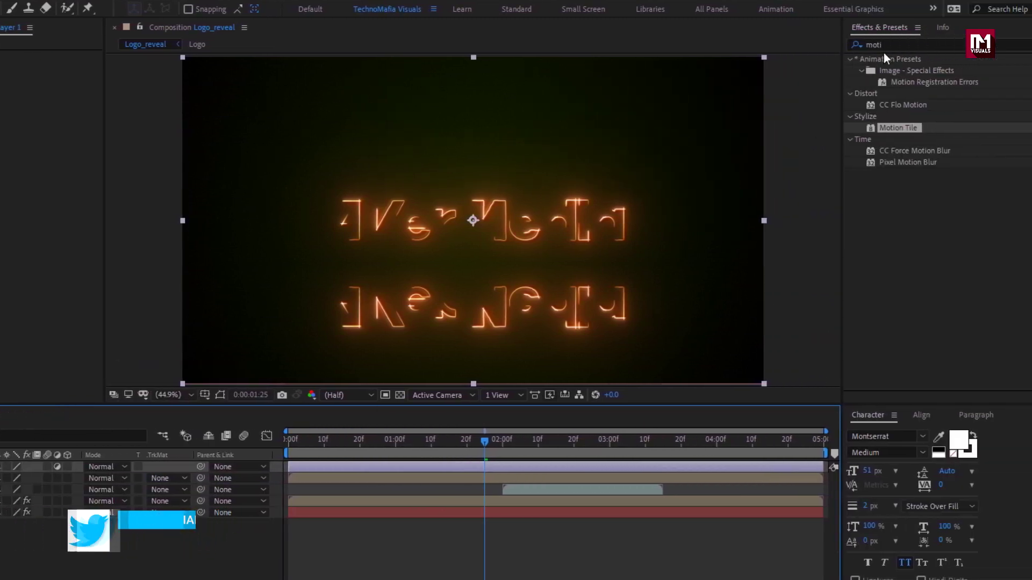
Apply Compound Blur to the adjustment layer and choose Floor as its Blur Layer.
{"action": "left_click", "coordinate": [846, 47]}
{"action": "type", "text": "co"}
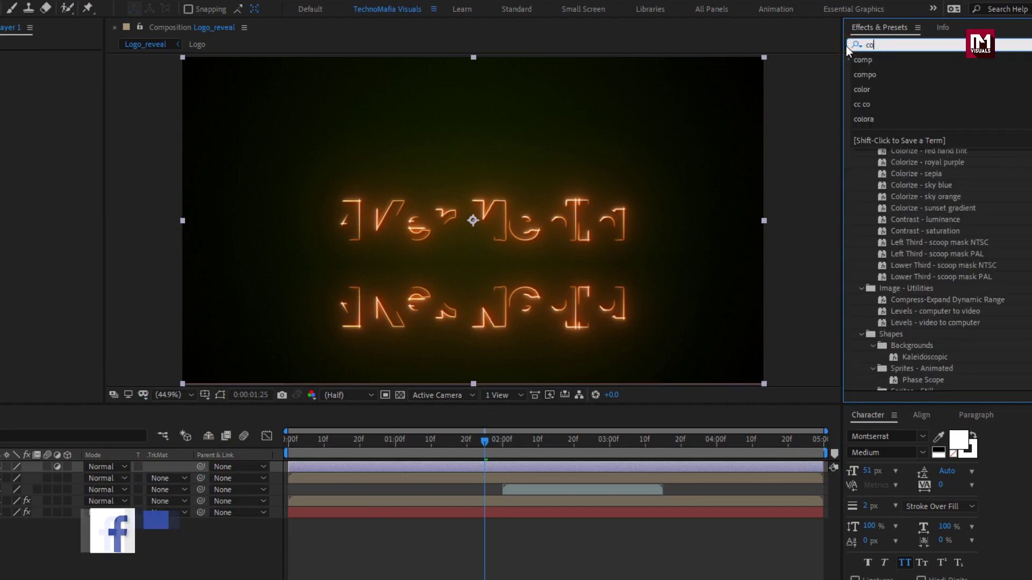
{"action": "type", "text": "mp"}
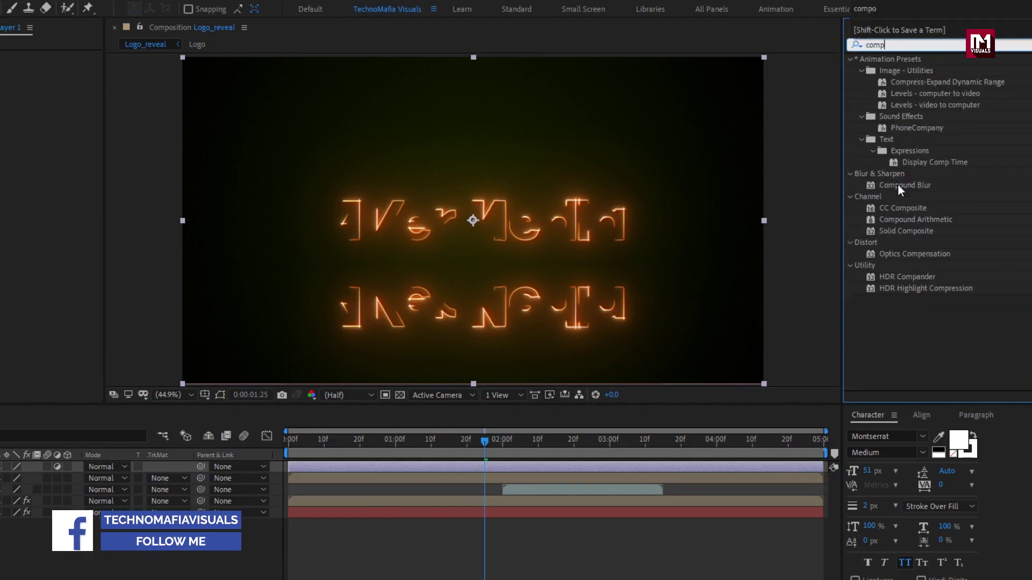
{"action": "left_click", "coordinate": [903, 185]}
{"action": "double_click", "coordinate": [910, 185]}
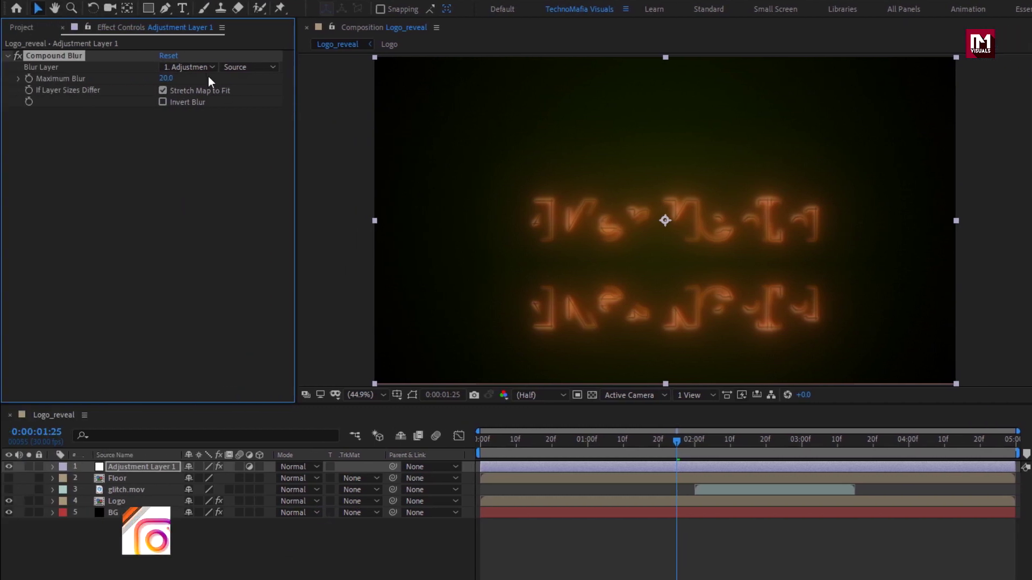
{"action": "left_click", "coordinate": [120, 69]}
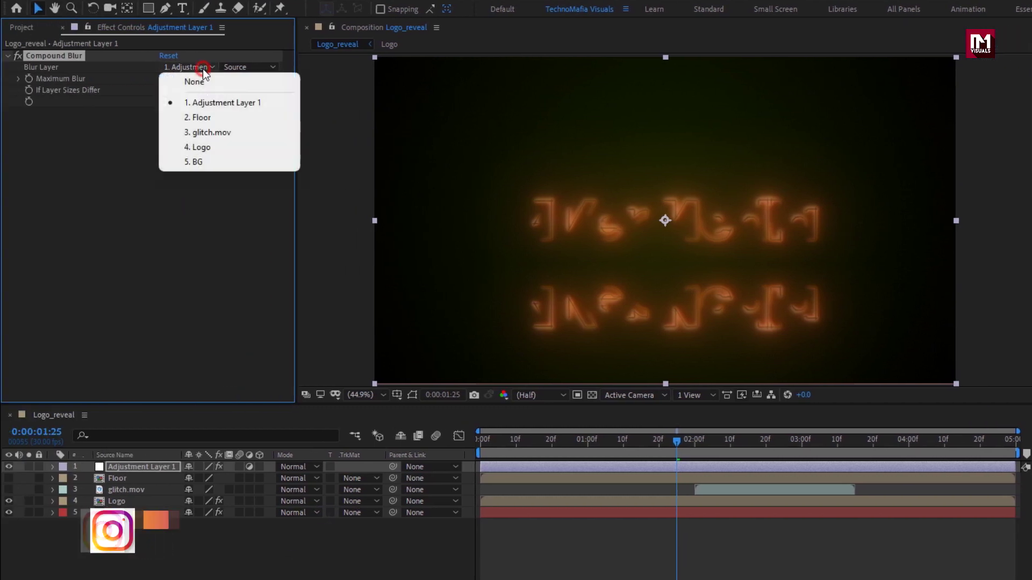
{"action": "left_click", "coordinate": [218, 119]}
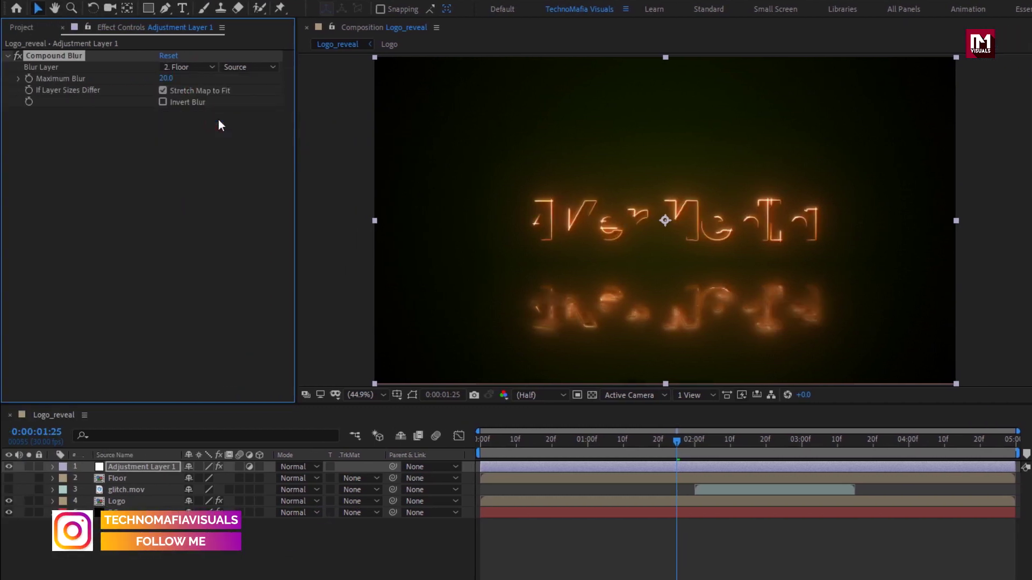
Set the Compound Blur's Maximum Blur to 37 and check the blurred reflection across the animation up to 0:00:03:25.
{"action": "left_click_drag", "start_coordinate": [488, 442], "coordinate": [873, 443]}
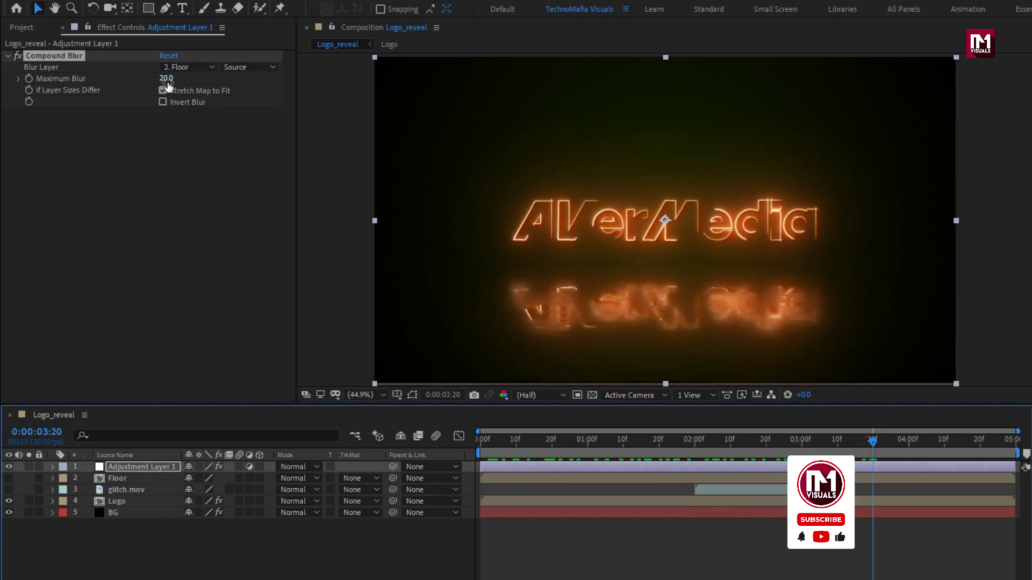
{"action": "mouse_move", "coordinate": [165, 80]}
{"action": "left_mouse_down"}
{"action": "mouse_move", "coordinate": [191, 81]}
{"action": "mouse_move", "coordinate": [168, 82]}
{"action": "mouse_move", "coordinate": [180, 83]}
{"action": "left_mouse_up"}
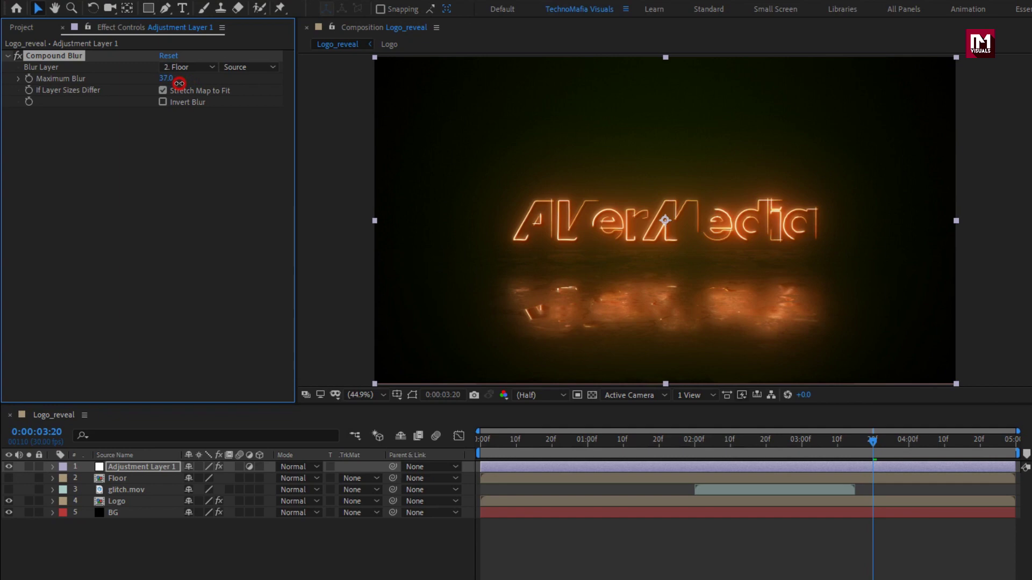
{"action": "left_click_drag", "start_coordinate": [533, 448], "coordinate": [891, 445]}
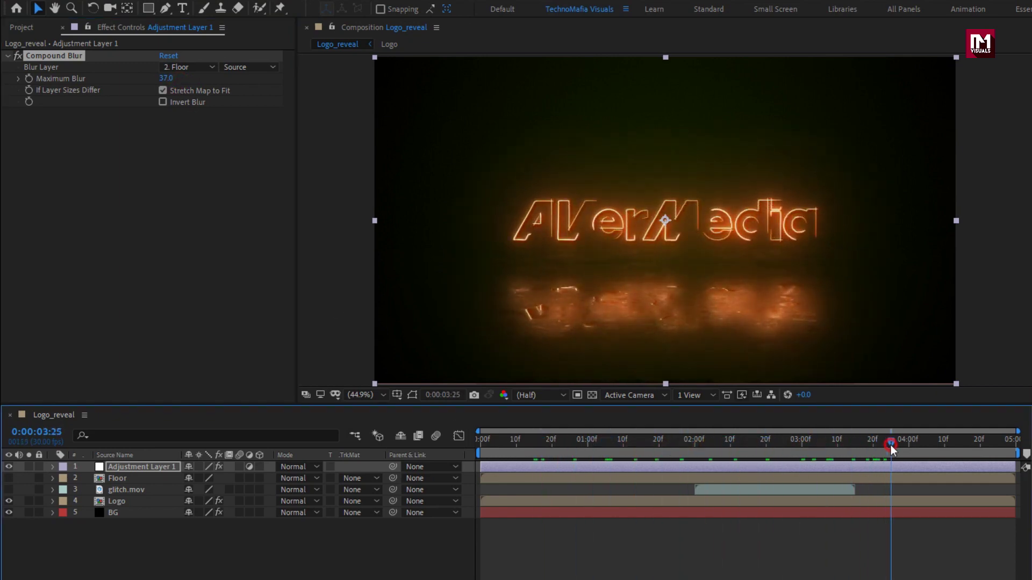
{"action": "left_click", "coordinate": [289, 578]}
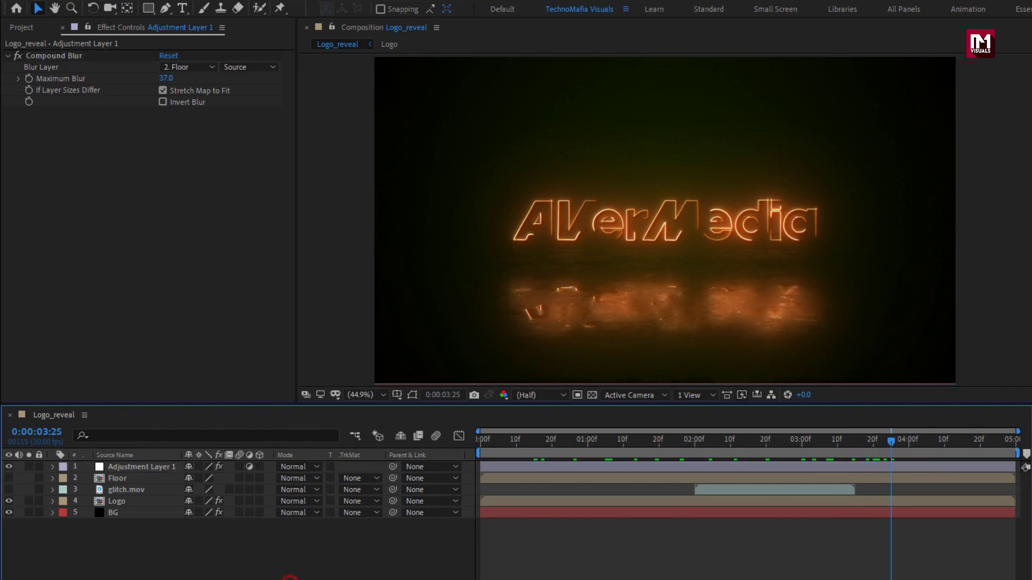
Make the Logo layer 3D and add a two-node camera with the 50mm preset.
{"action": "left_click", "coordinate": [136, 502]}
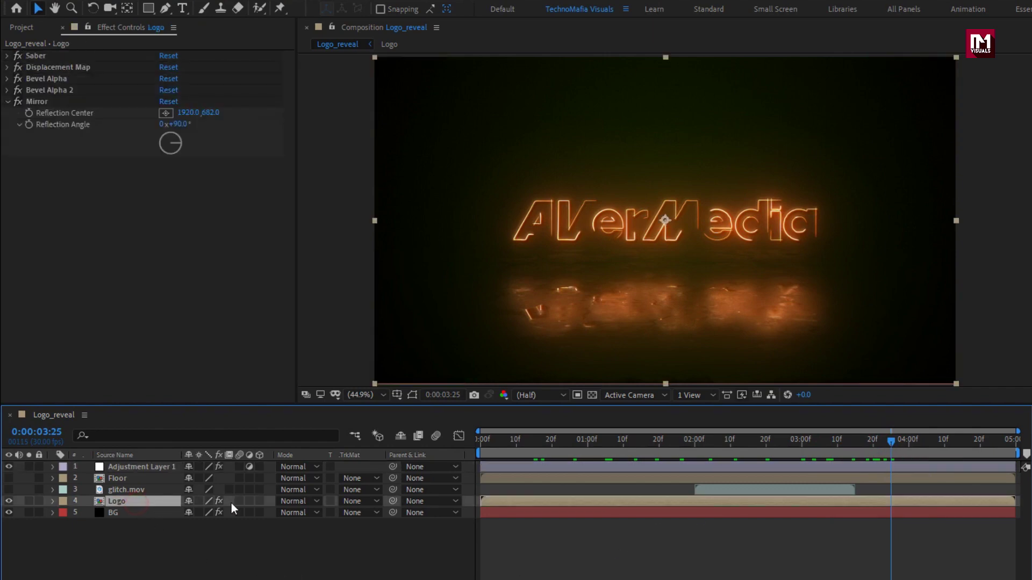
{"action": "left_click", "coordinate": [258, 501]}
{"action": "left_click", "coordinate": [240, 534]}
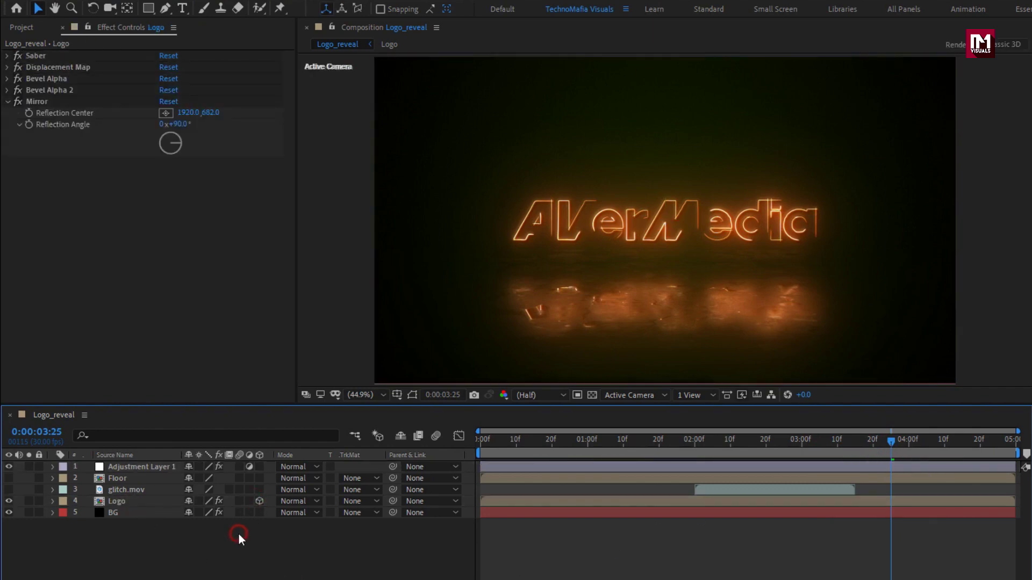
{"action": "right_click", "coordinate": [238, 534]}
{"action": "mouse_move", "coordinate": [344, 381]}
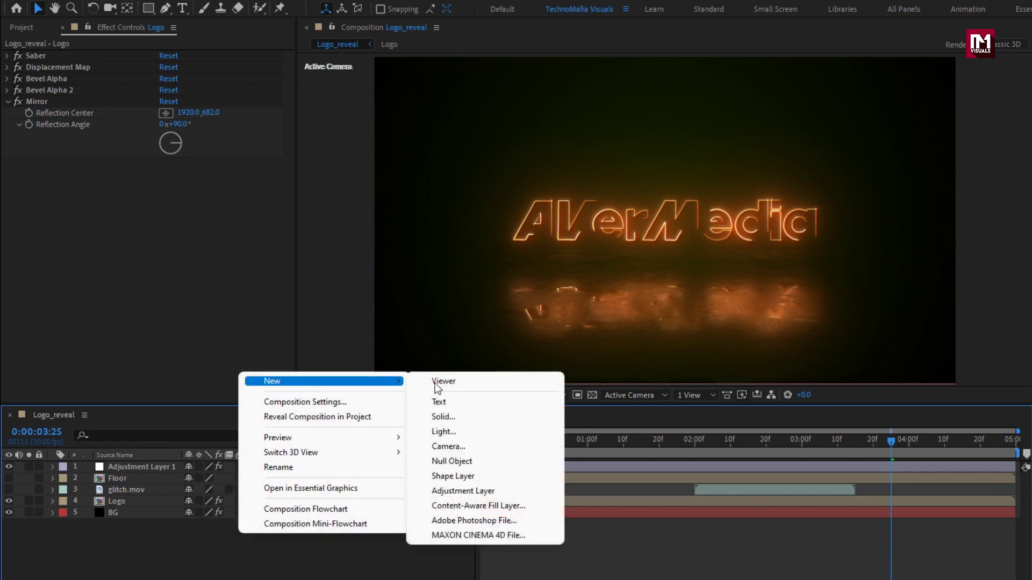
{"action": "left_click", "coordinate": [465, 446]}
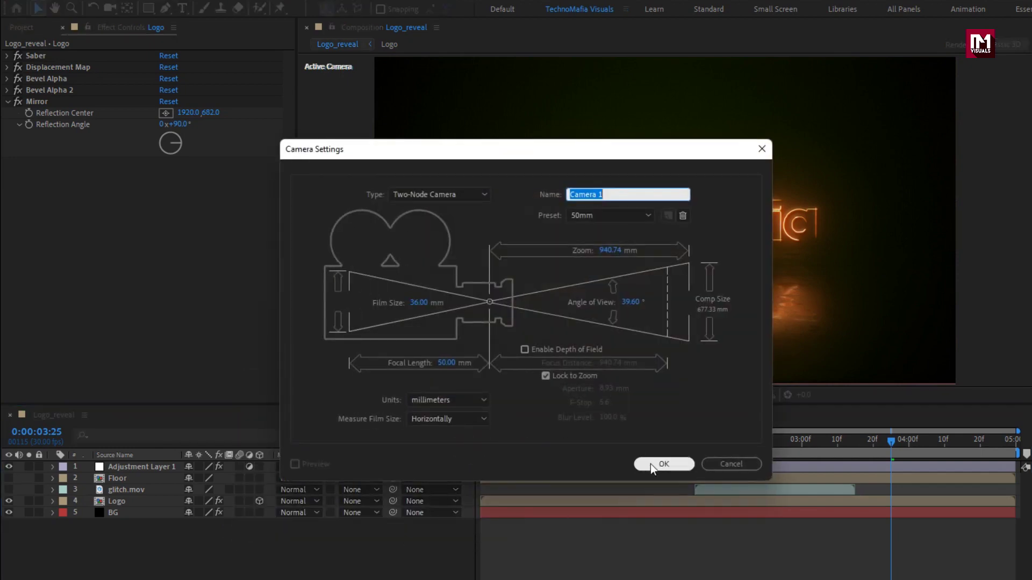
{"action": "left_click", "coordinate": [651, 463]}
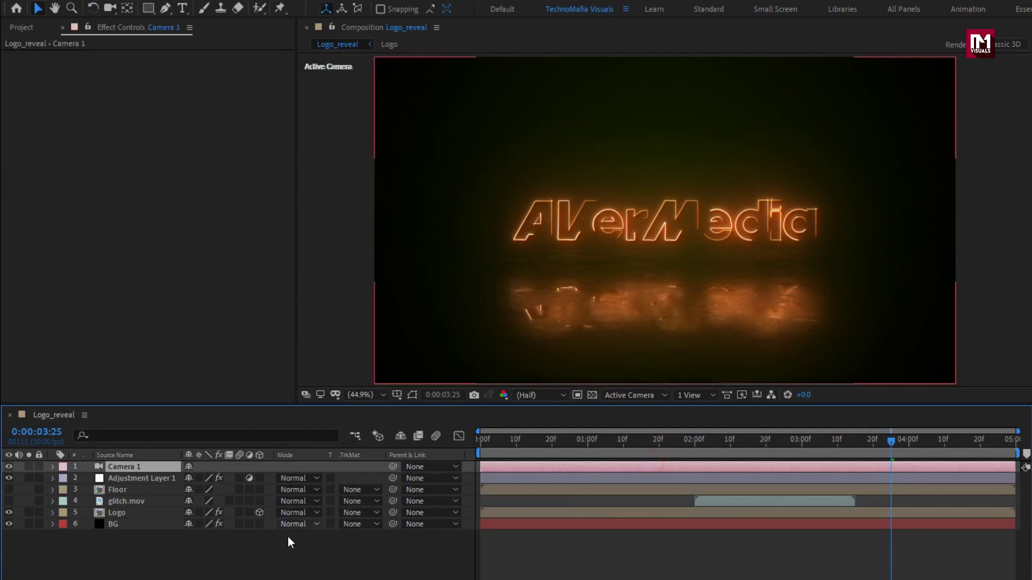
Add a null object to the Logo_reveal composition, make it 3D and parent Camera 1 to it.
{"action": "right_click", "coordinate": [272, 544]}
{"action": "mouse_move", "coordinate": [308, 391]}
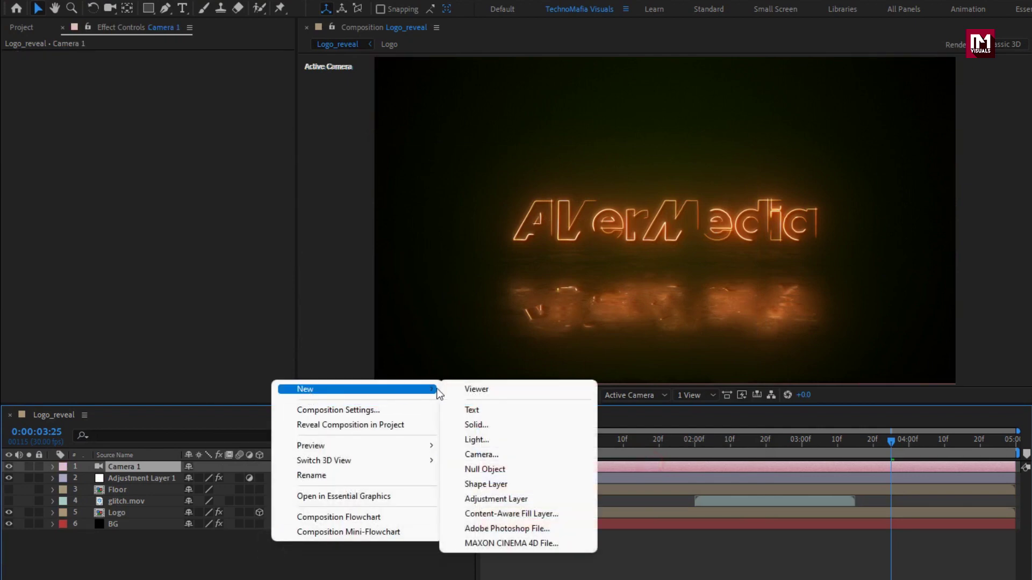
{"action": "left_click", "coordinate": [488, 468]}
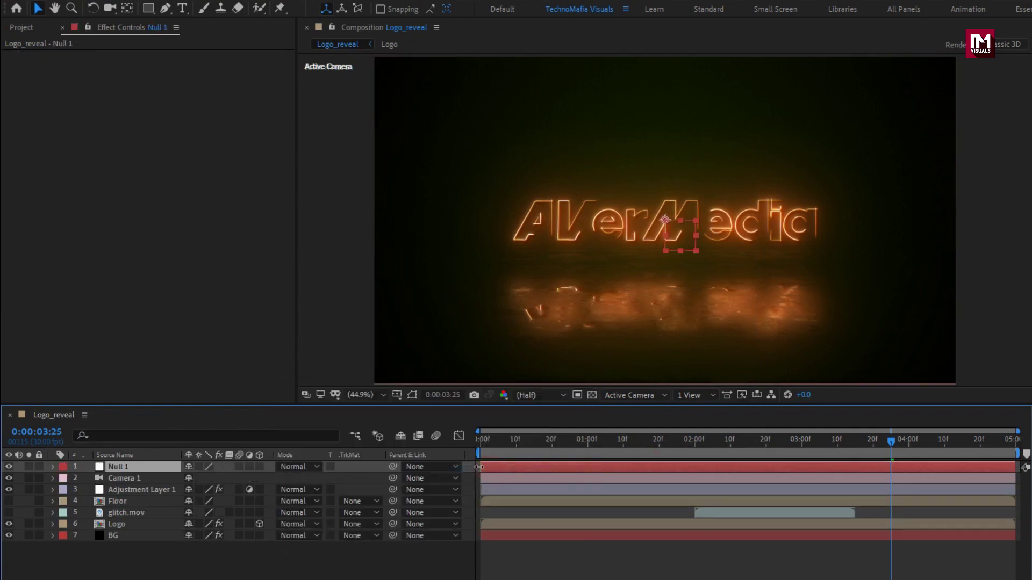
{"action": "left_click", "coordinate": [260, 466]}
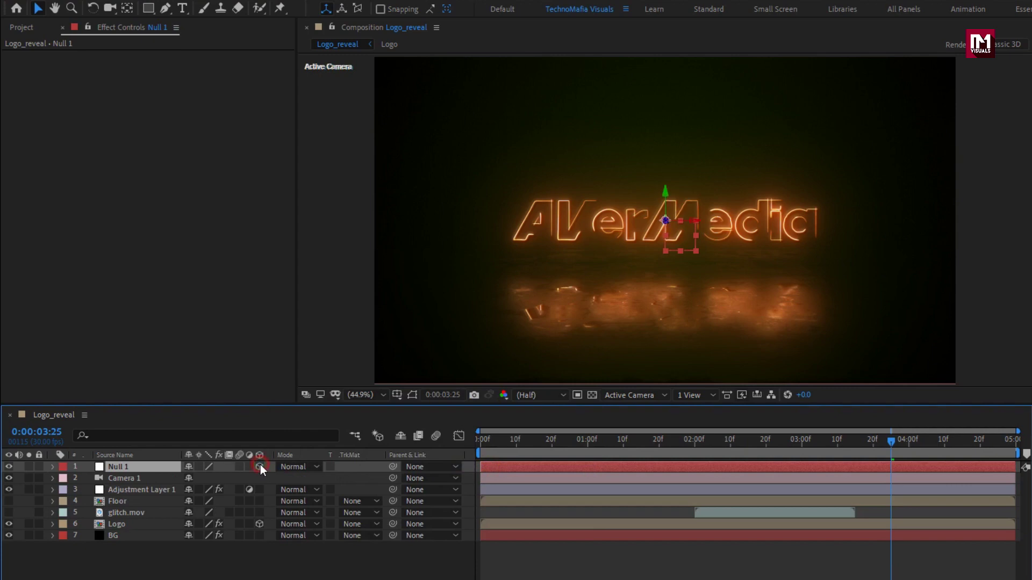
{"action": "left_click", "coordinate": [137, 479]}
{"action": "left_click", "coordinate": [434, 476]}
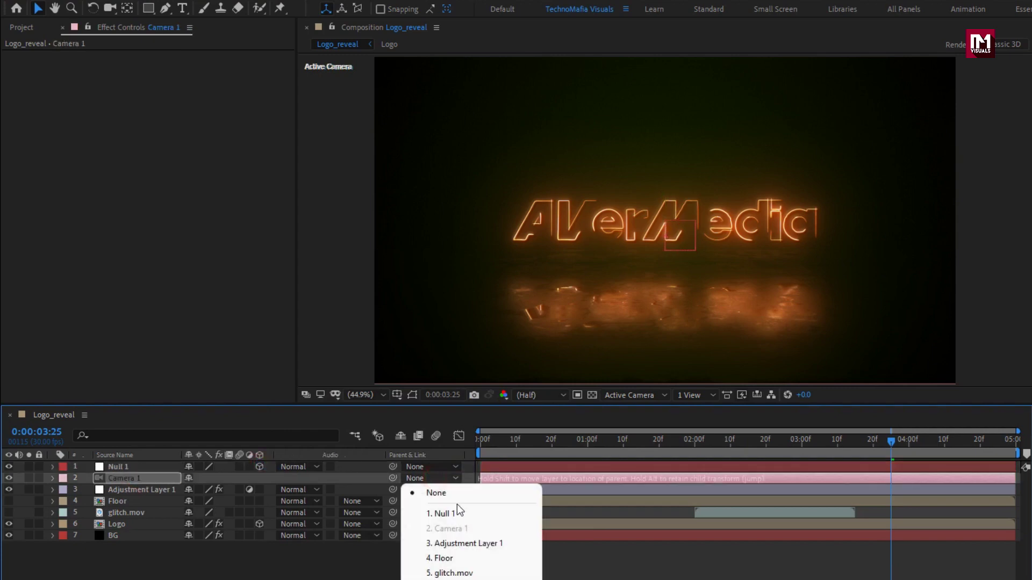
{"action": "left_click", "coordinate": [481, 512]}
{"action": "key", "text": "p"}
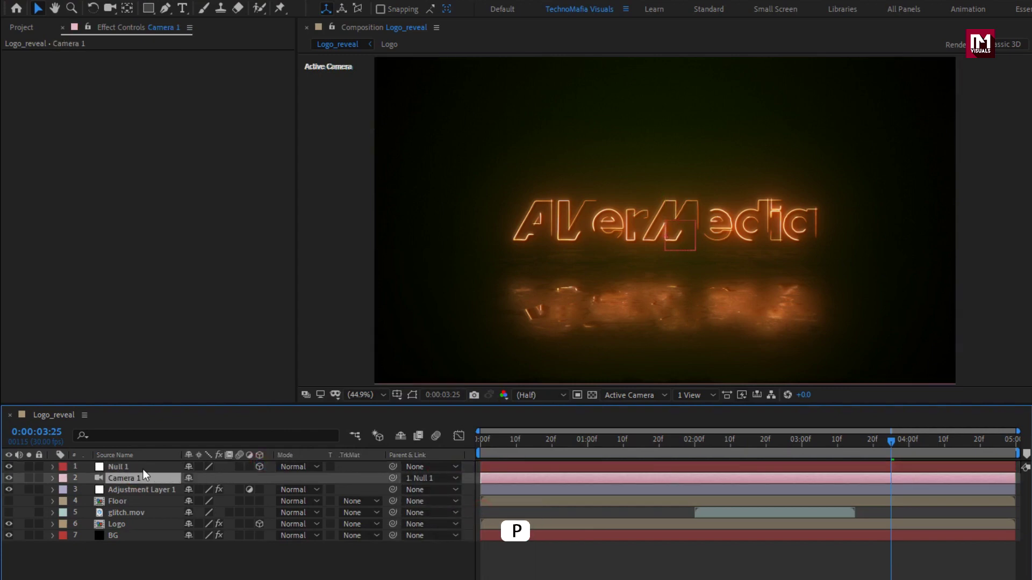
Set a Position keyframe on Null 1 at 0:00:04:29, at the end of the composition.
{"action": "left_click", "coordinate": [142, 469]}
{"action": "key", "text": "p"}
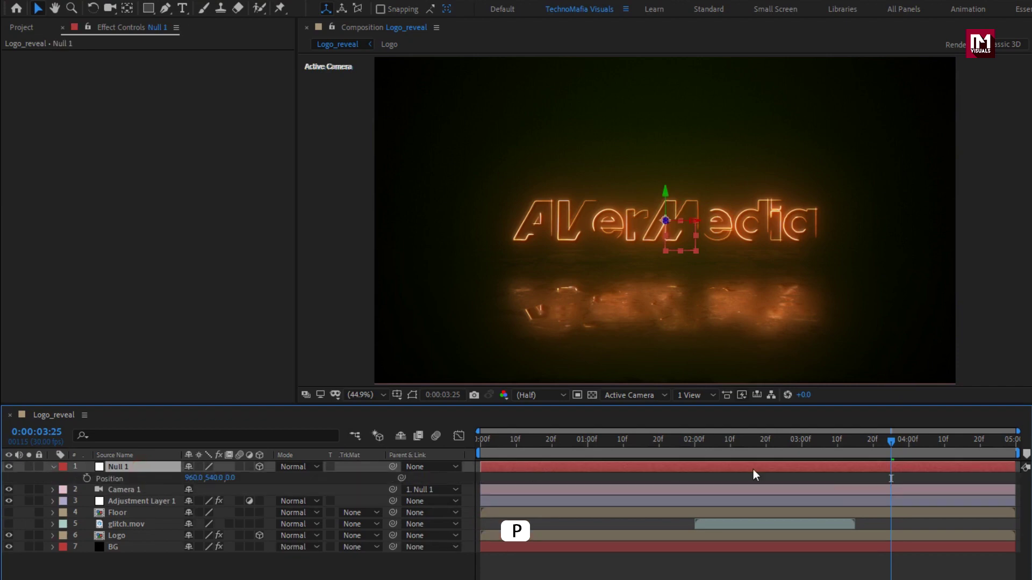
{"action": "left_click_drag", "start_coordinate": [917, 450], "coordinate": [1014, 450]}
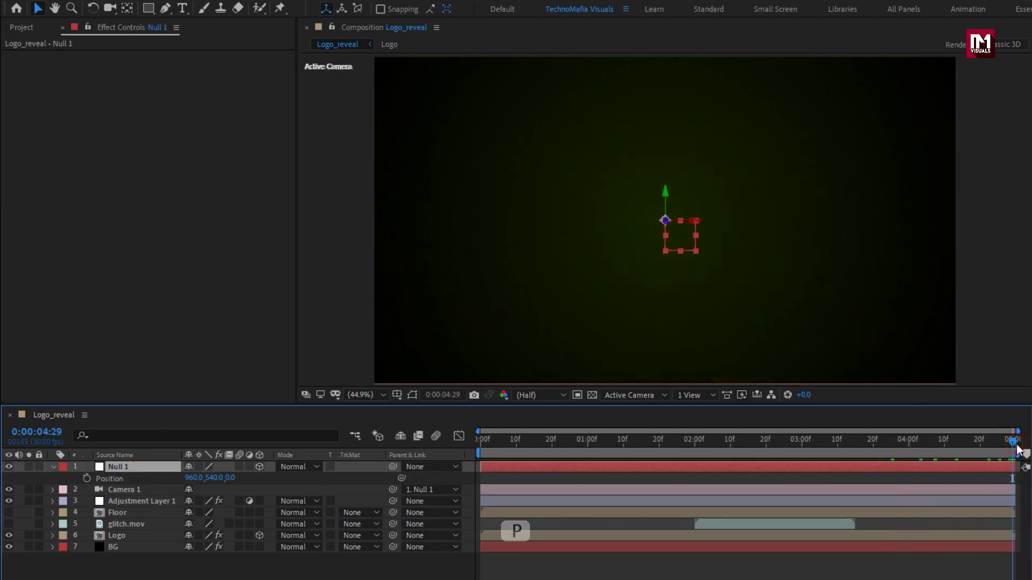
{"action": "left_click", "coordinate": [91, 479]}
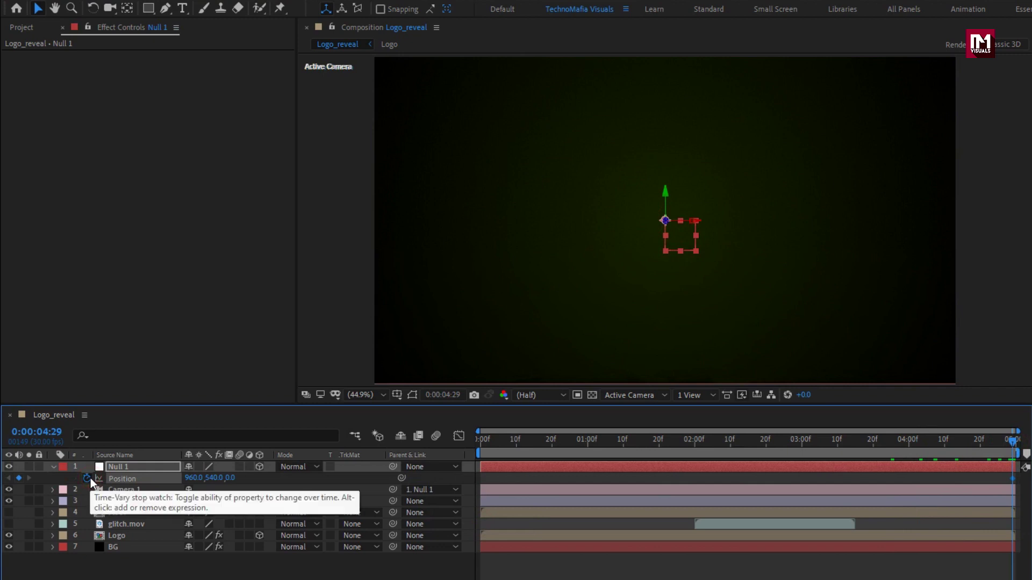
Set Null 1's Z position to -1070 at 0:00:00:00 and check the camera move up to 0:00:03:22.
{"action": "left_click_drag", "start_coordinate": [631, 444], "coordinate": [470, 443]}
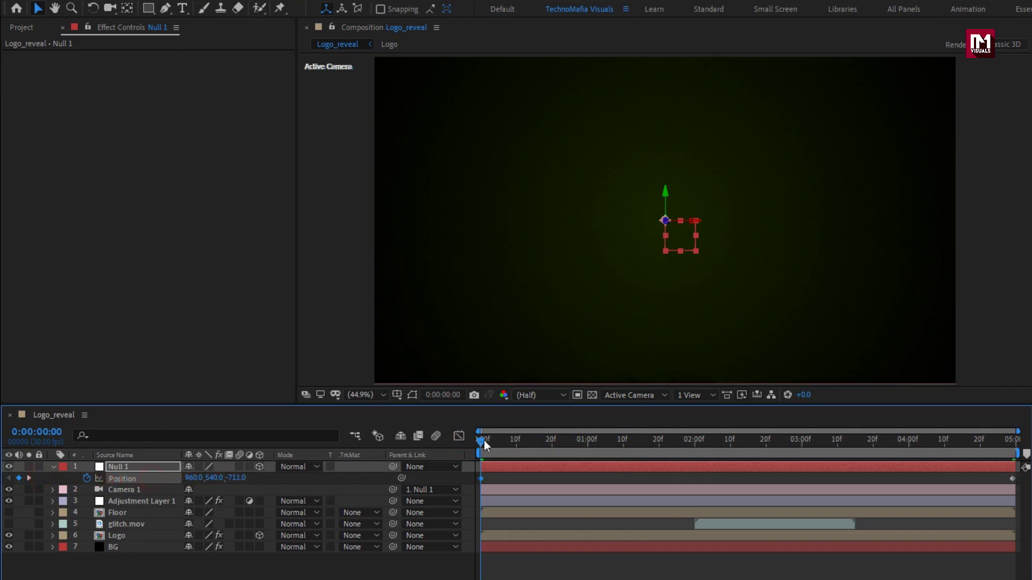
{"action": "mouse_move", "coordinate": [483, 440]}
{"action": "left_mouse_down"}
{"action": "mouse_move", "coordinate": [1013, 437]}
{"action": "mouse_move", "coordinate": [477, 438]}
{"action": "mouse_move", "coordinate": [466, 451]}
{"action": "left_mouse_up"}
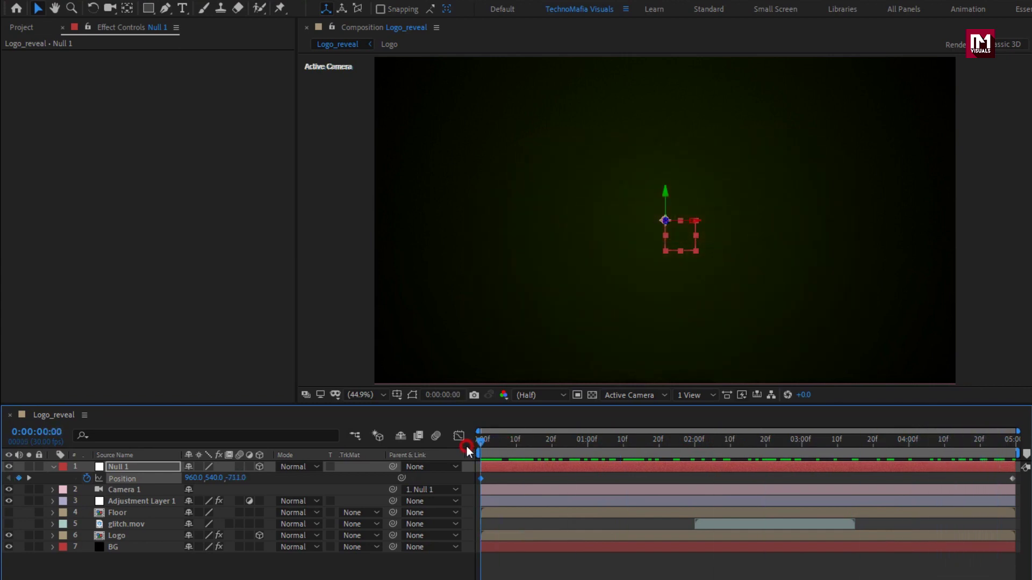
{"action": "left_click_drag", "start_coordinate": [237, 482], "coordinate": [133, 480]}
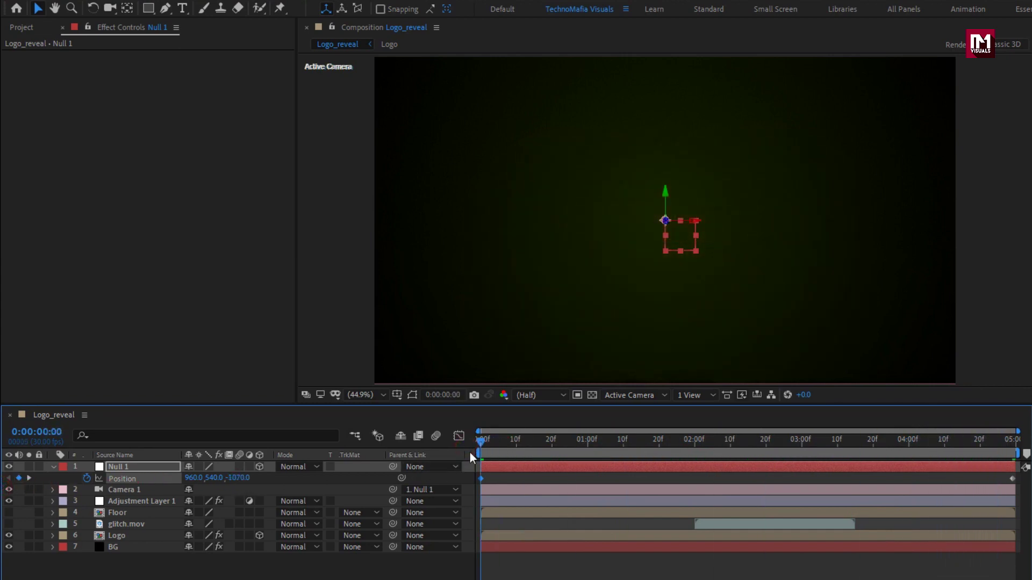
{"action": "left_click_drag", "start_coordinate": [501, 441], "coordinate": [880, 426]}
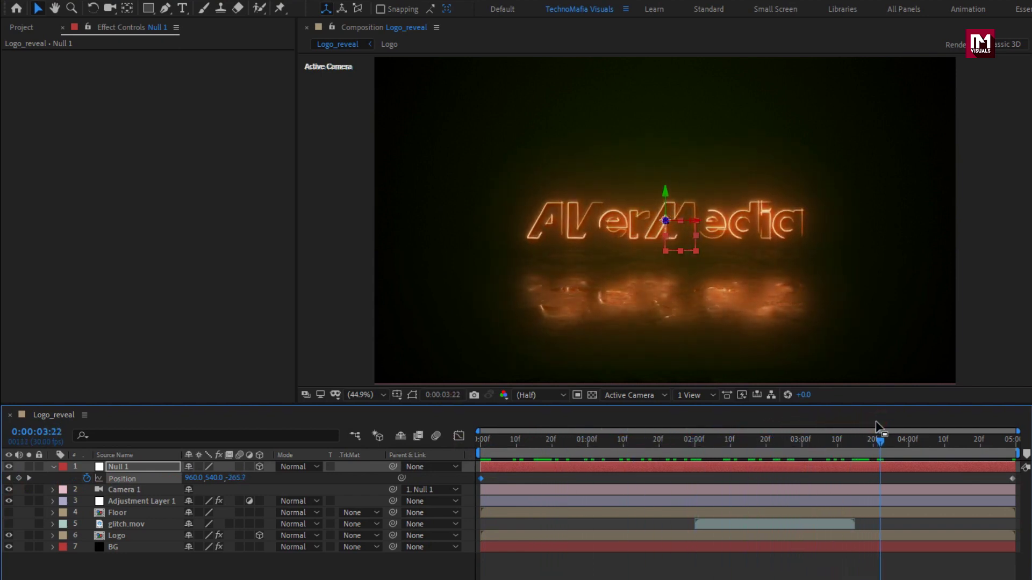
{"action": "left_click", "coordinate": [55, 467]}
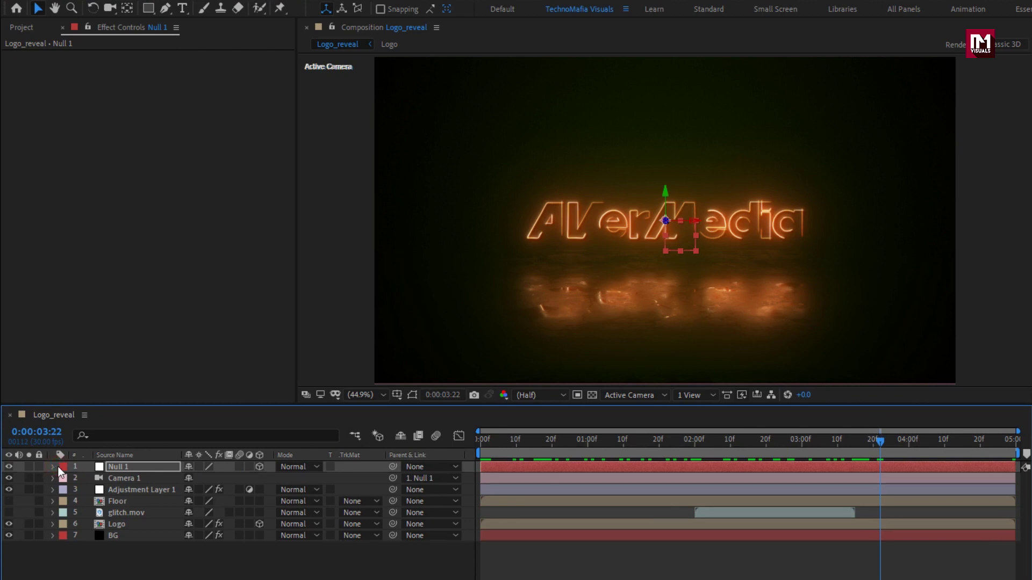
Add a second adjustment layer at the top of the composition and apply the Curves effect to it.
{"action": "left_click", "coordinate": [156, 542]}
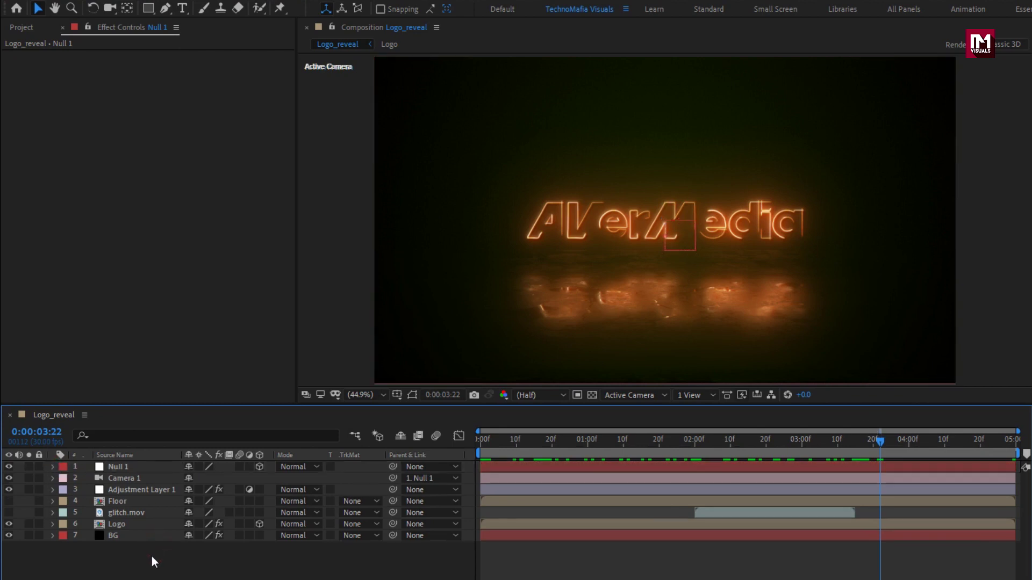
{"action": "right_click", "coordinate": [151, 557]}
{"action": "mouse_move", "coordinate": [201, 407]}
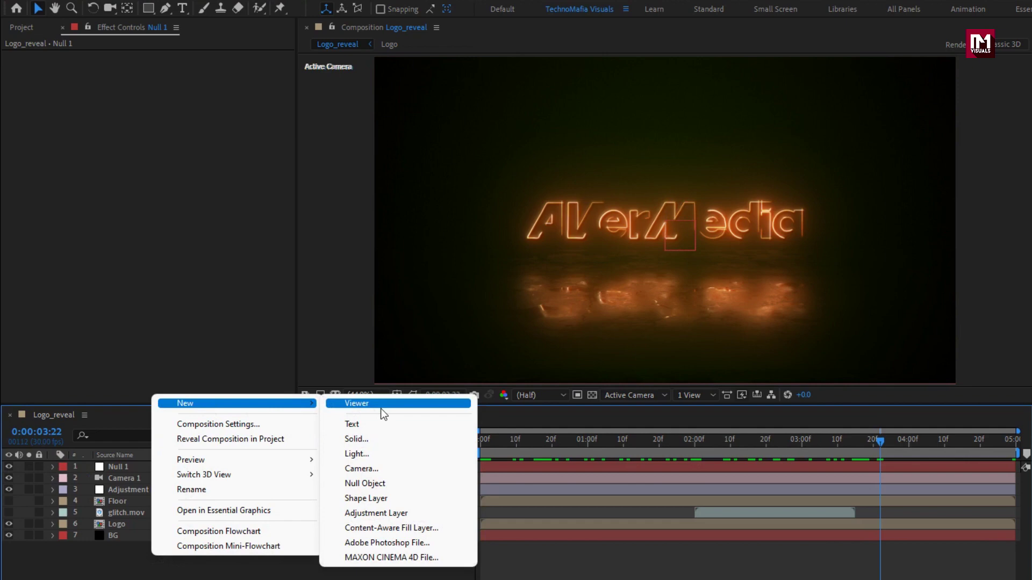
{"action": "left_click", "coordinate": [385, 512]}
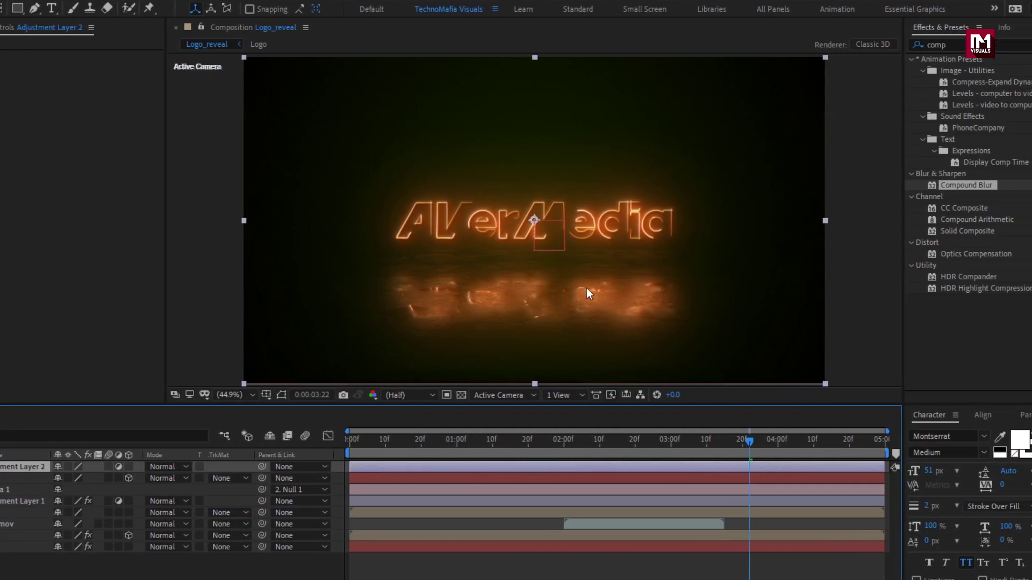
{"action": "left_click", "coordinate": [892, 46]}
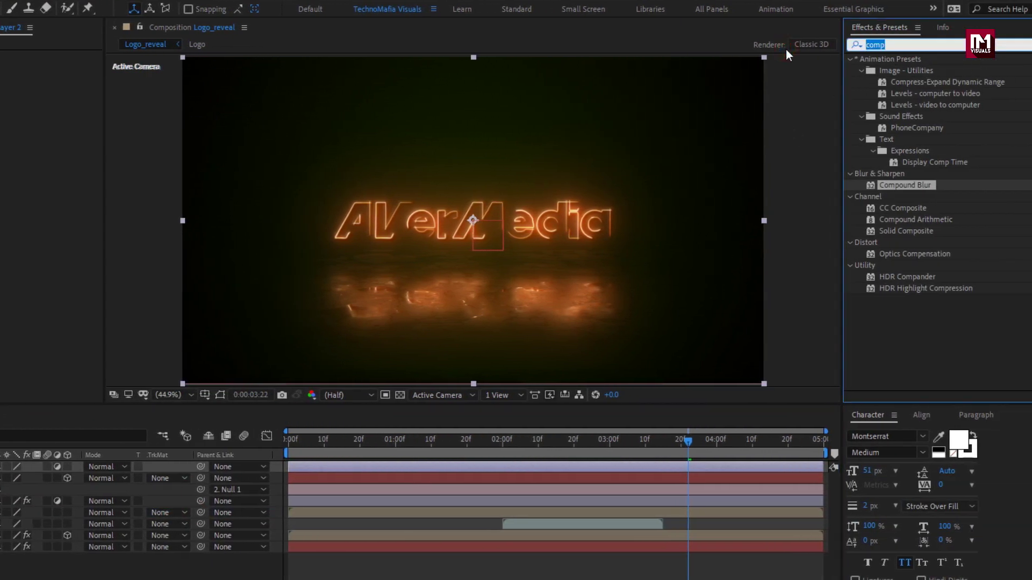
{"action": "type", "text": "curv"}
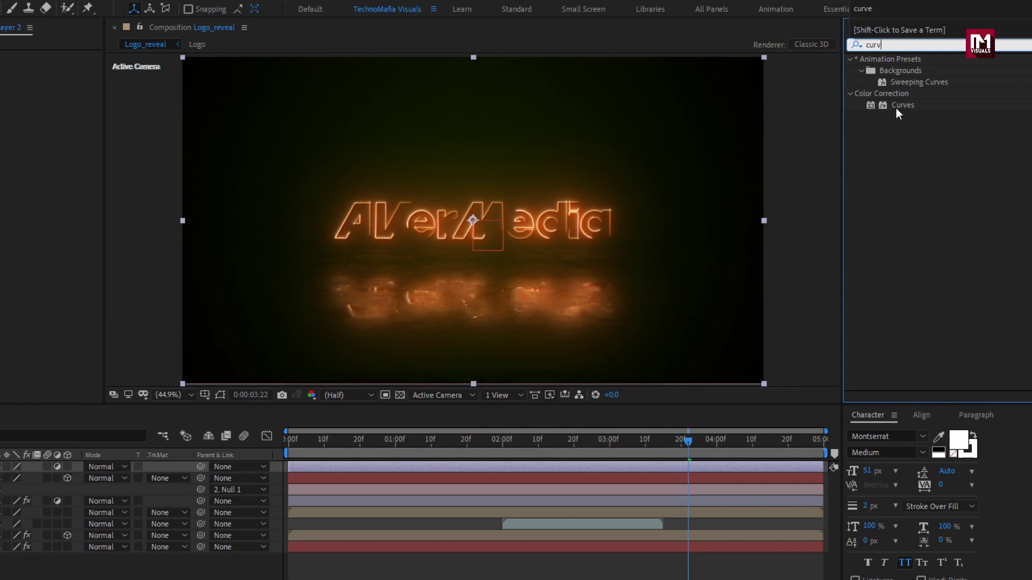
{"action": "left_click", "coordinate": [896, 107]}
{"action": "double_click", "coordinate": [904, 105]}
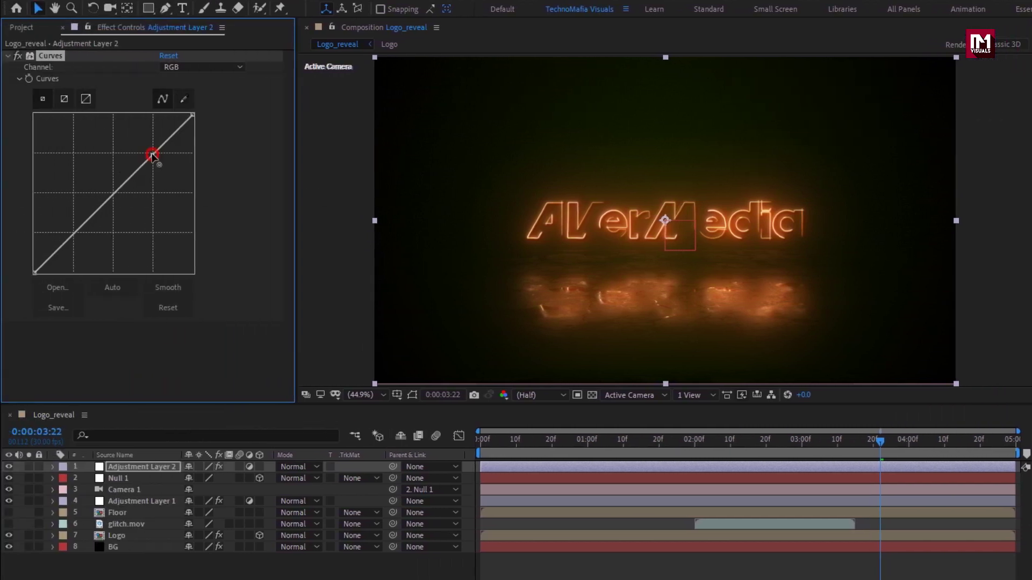
Shape the RGB curve into a gentle S by raising the highlights and lowering the shadows, and check the animation up to 0:00:02:14.
{"action": "left_click_drag", "start_coordinate": [152, 155], "coordinate": [150, 146]}
{"action": "left_click_drag", "start_coordinate": [62, 237], "coordinate": [67, 244]}
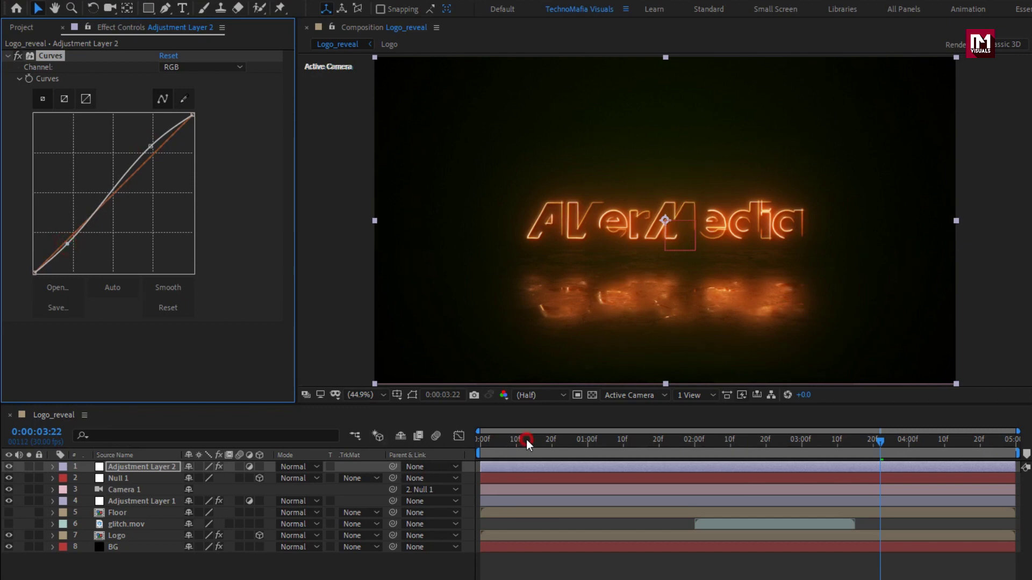
{"action": "left_click_drag", "start_coordinate": [527, 440], "coordinate": [746, 443]}
Add a black 1920 x 1080 px solid named Frame at the top of the composition.
{"action": "right_click", "coordinate": [262, 577]}
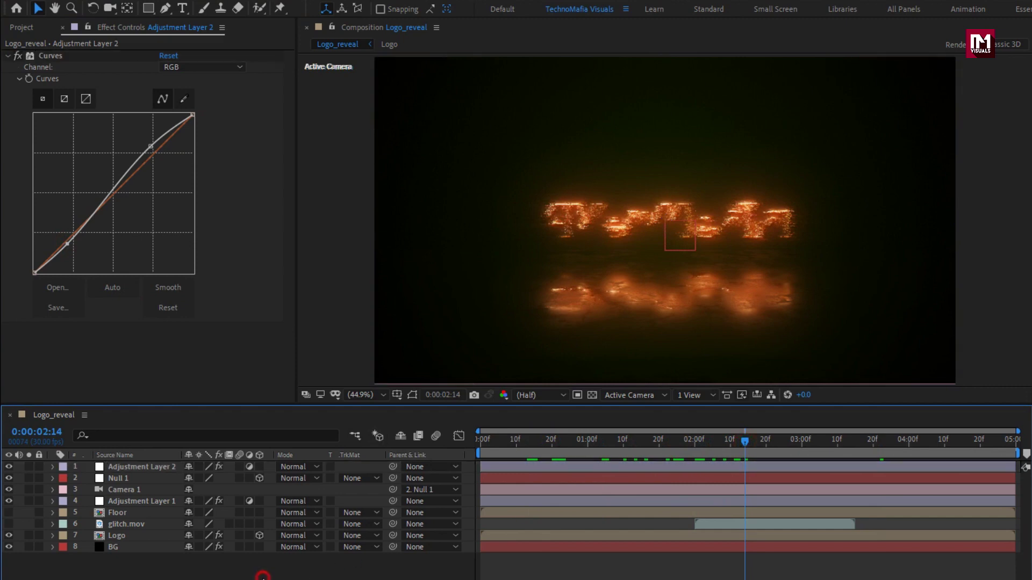
{"action": "mouse_move", "coordinate": [352, 428]}
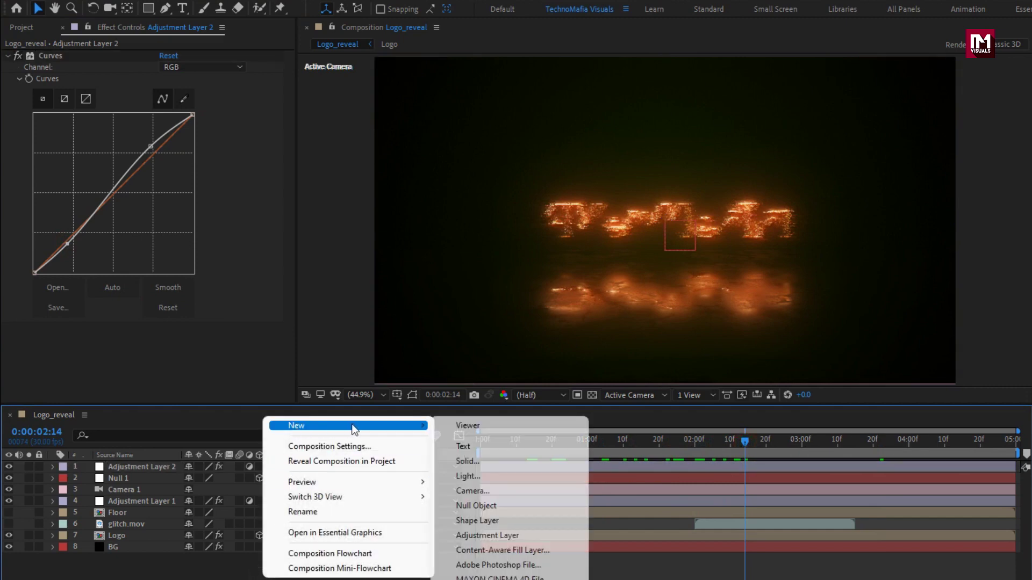
{"action": "left_click", "coordinate": [472, 460]}
{"action": "type", "text": "Frame"}
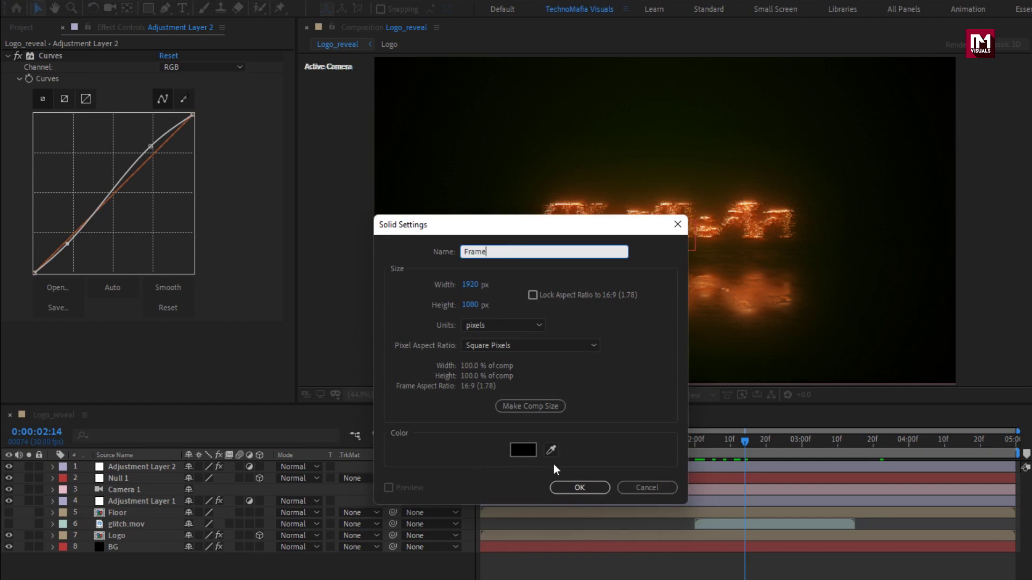
{"action": "left_click", "coordinate": [578, 488]}
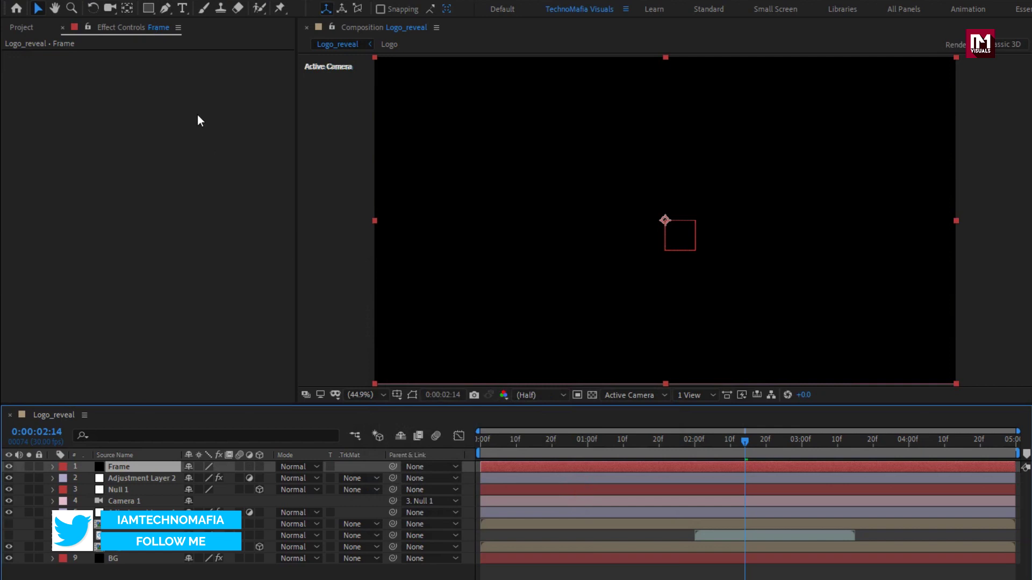
Add a full-size rectangular mask to the Frame layer and turn on mask path visibility.
{"action": "left_click", "coordinate": [147, 10]}
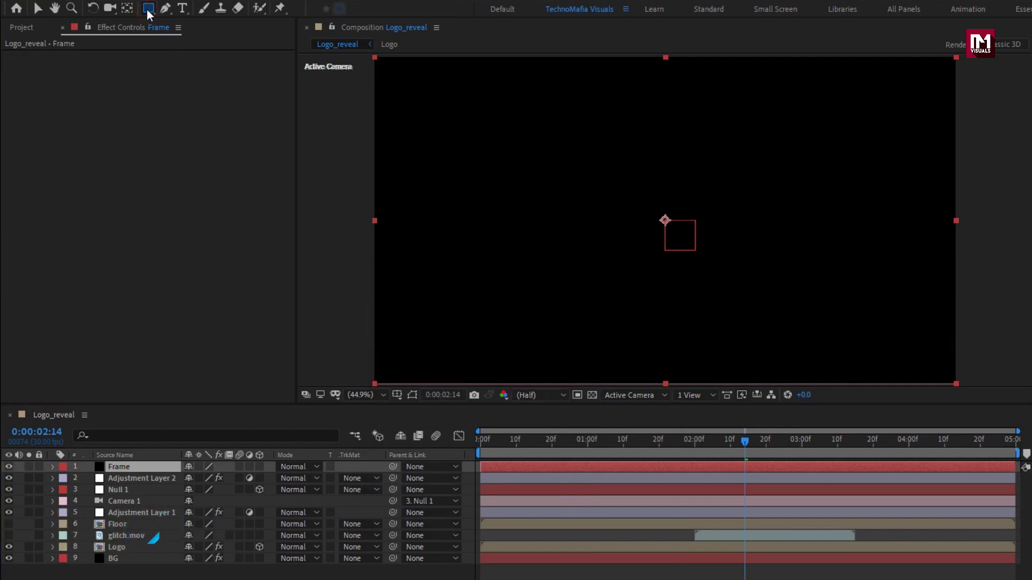
{"action": "double_click", "coordinate": [147, 10]}
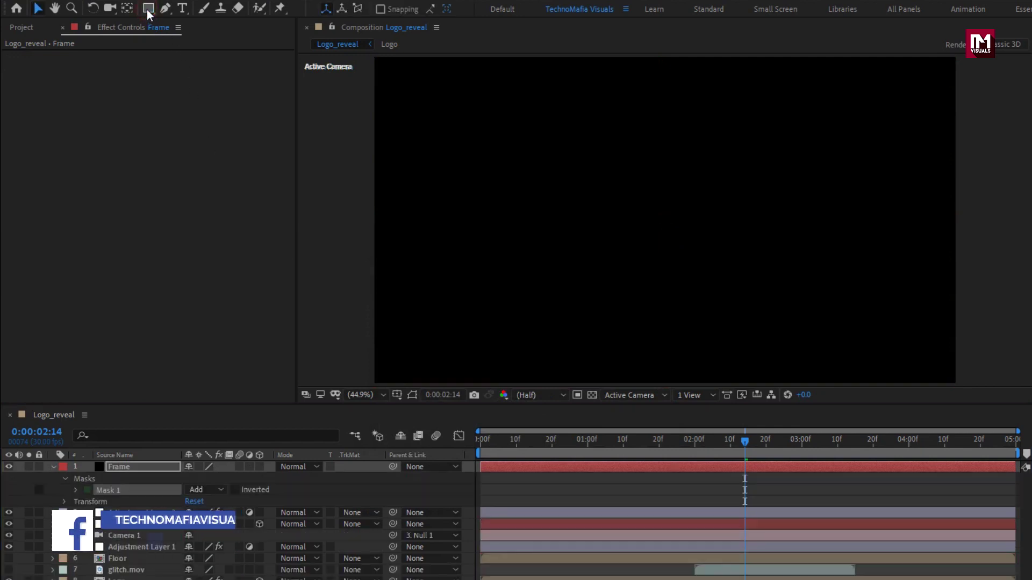
{"action": "left_click", "coordinate": [412, 395]}
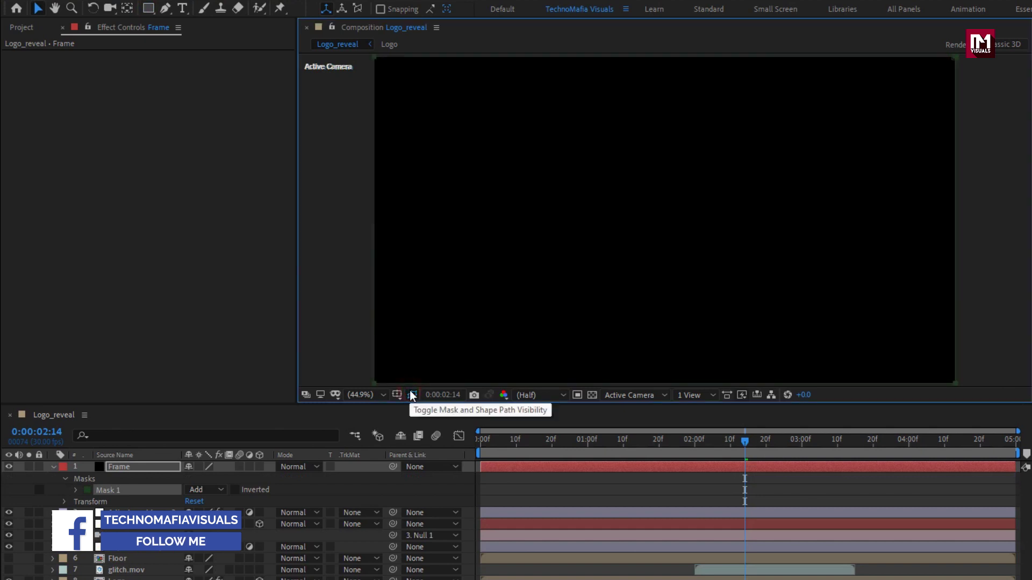
Set the Frame mask's bounding box units to % of source, with Top at 10% and Bottom at 90%.
{"action": "left_click", "coordinate": [76, 490]}
{"action": "left_click", "coordinate": [193, 502]}
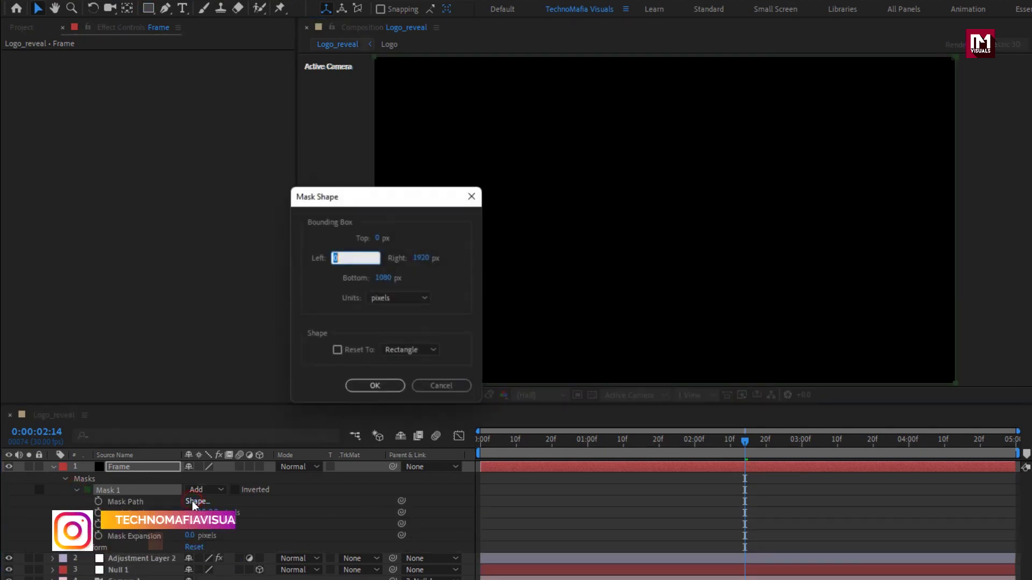
{"action": "left_click", "coordinate": [409, 297]}
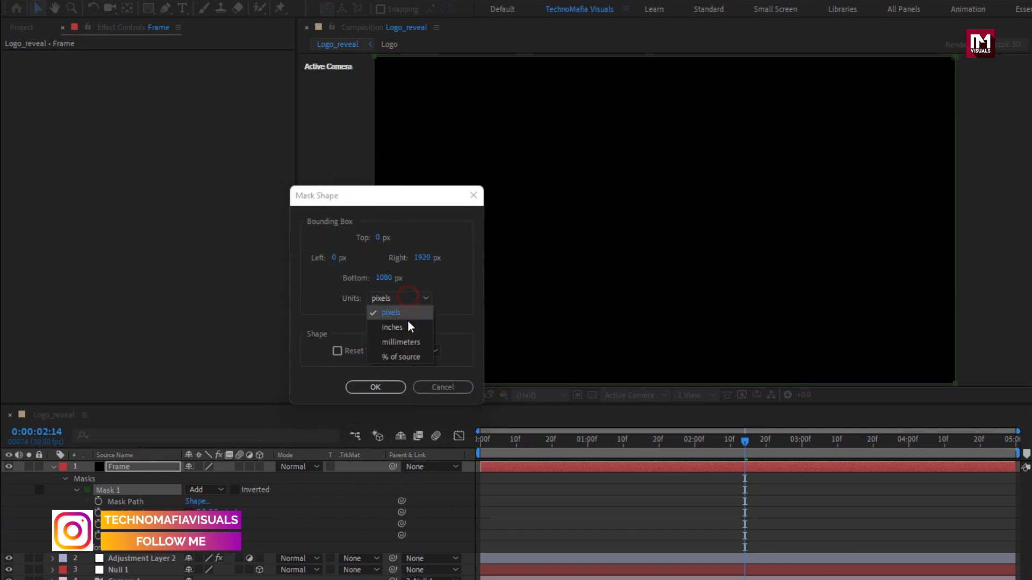
{"action": "left_click", "coordinate": [401, 357]}
{"action": "left_click", "coordinate": [378, 237]}
{"action": "type", "text": "10"}
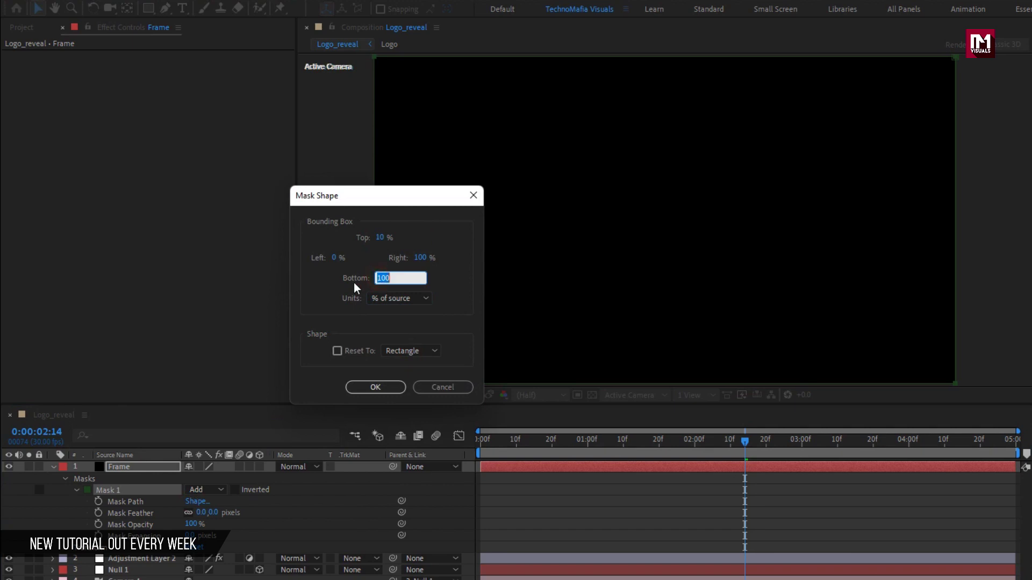
{"action": "type", "text": "90"}
{"action": "left_click", "coordinate": [359, 386]}
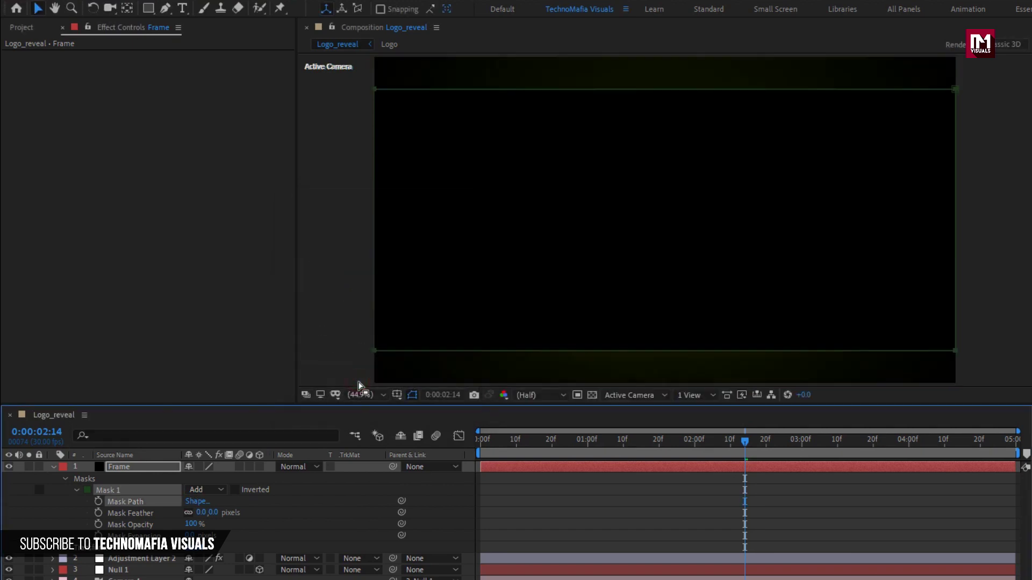
Invert the Frame mask to form letterbox bars and play the animation from the first frame.
{"action": "left_click", "coordinate": [235, 490]}
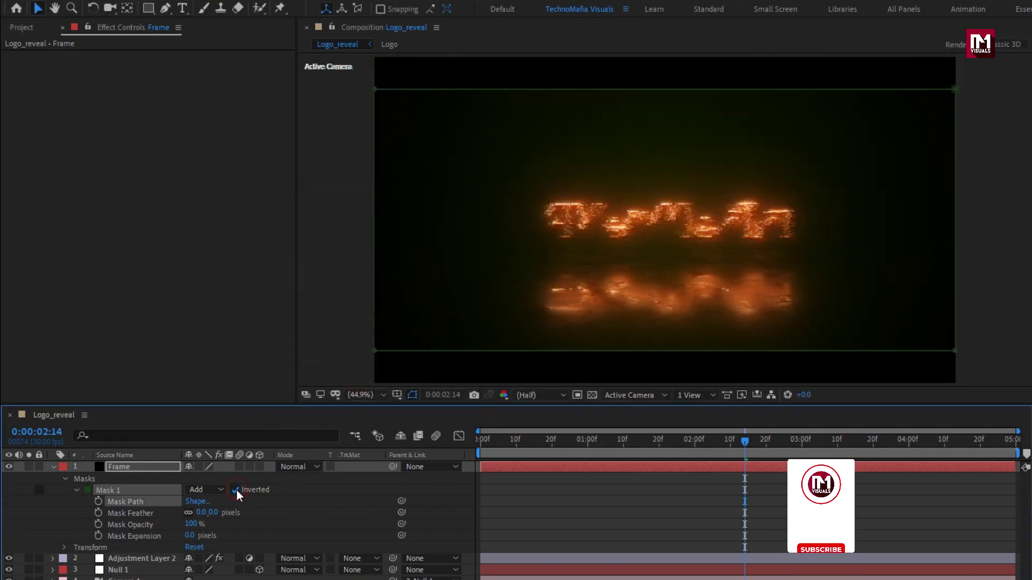
{"action": "left_click", "coordinate": [53, 467]}
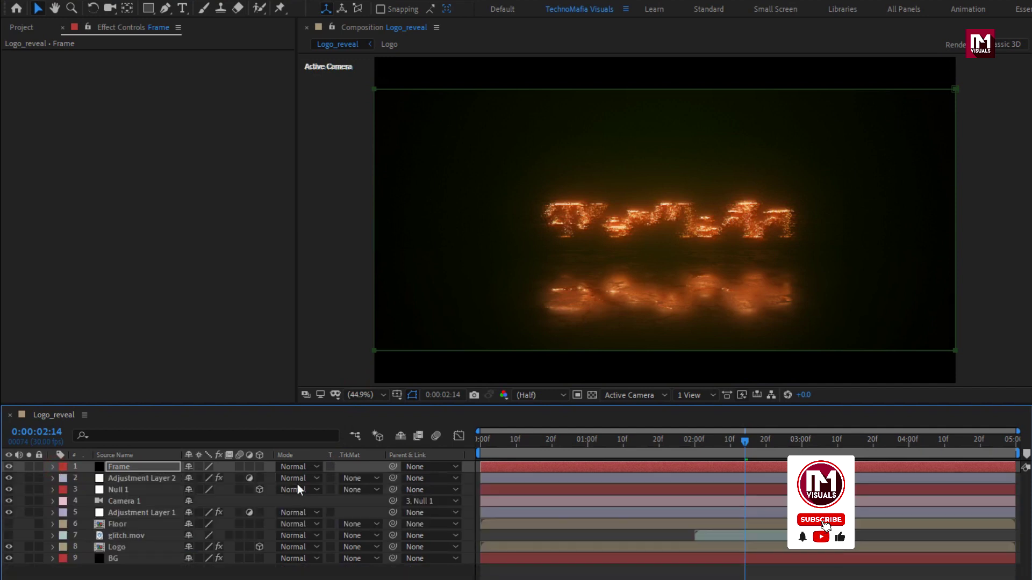
{"action": "left_click", "coordinate": [478, 439]}
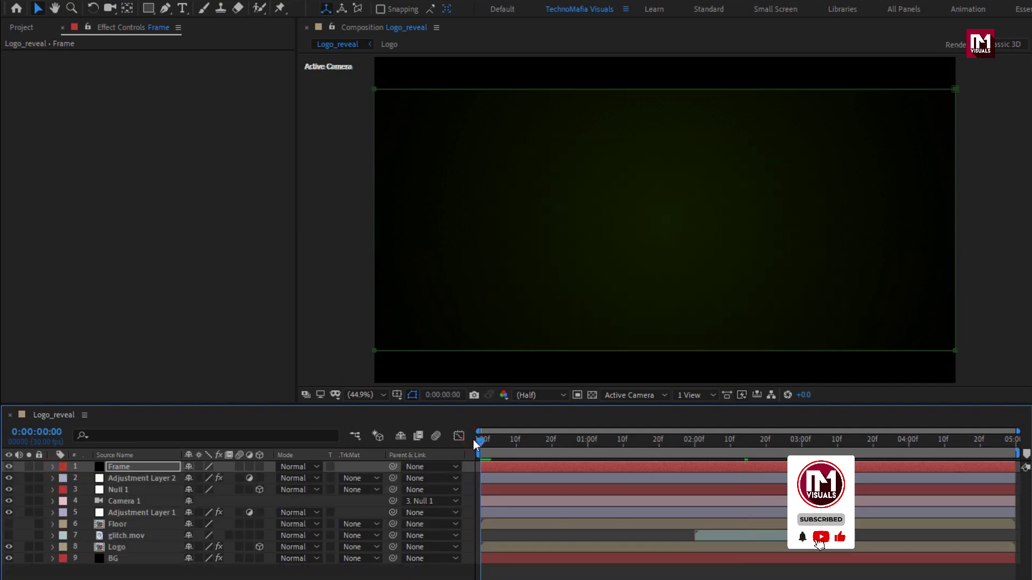
{"action": "key", "text": "space"}
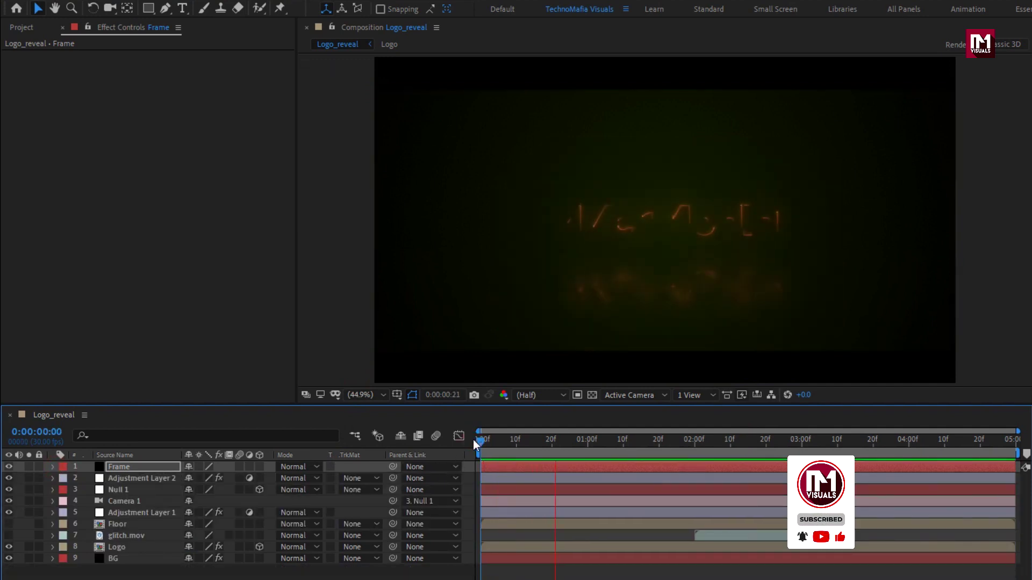